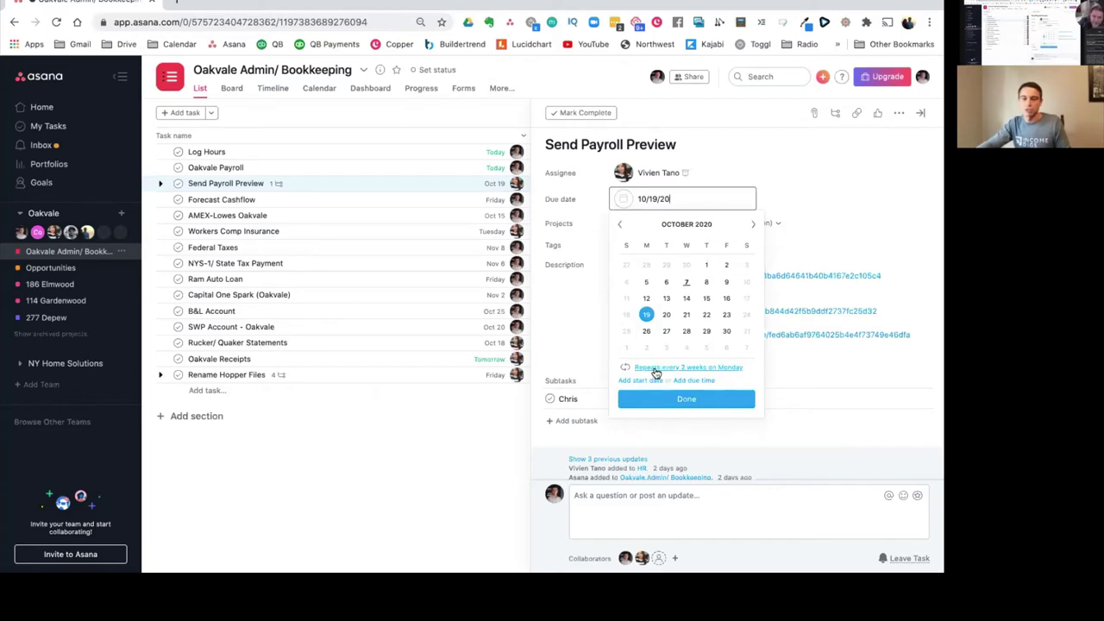
Step: Check that Send Payroll Preview's Oct 19 due date repeats every 2 weeks on Monday, then close the picker
left_click(656, 370)
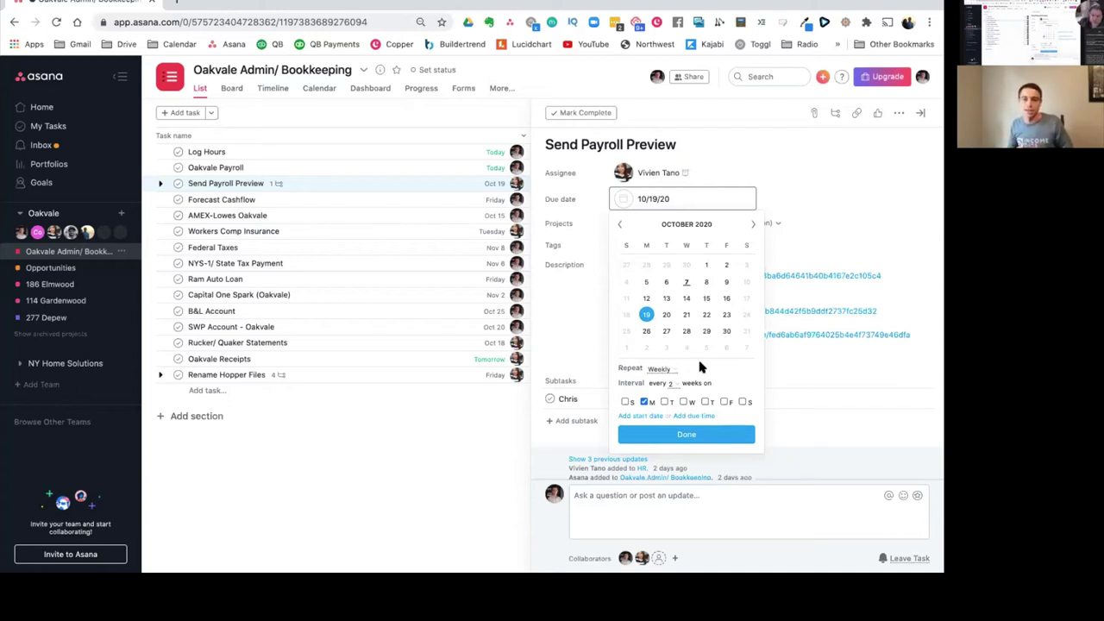
left_click(568, 217)
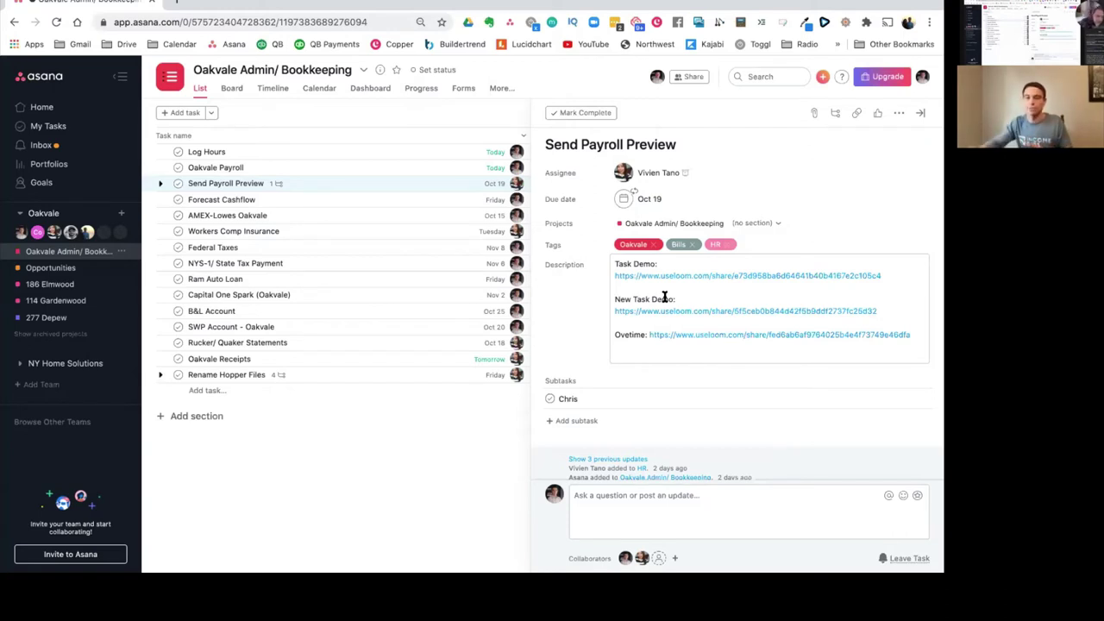
mouse_move(647, 314)
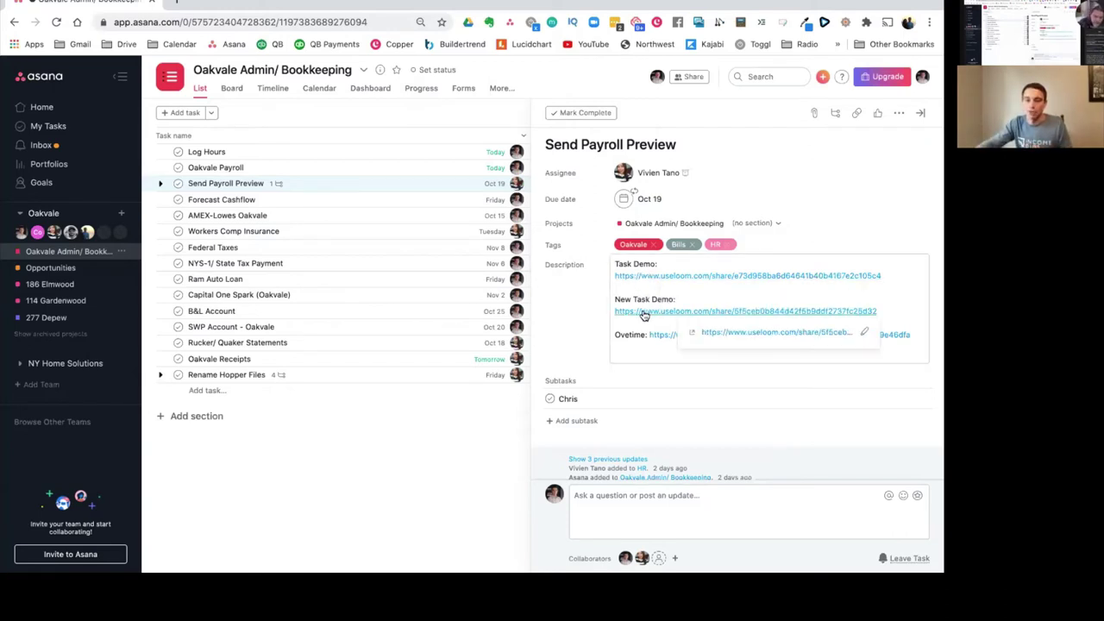
scroll(625, 352, "down", 1)
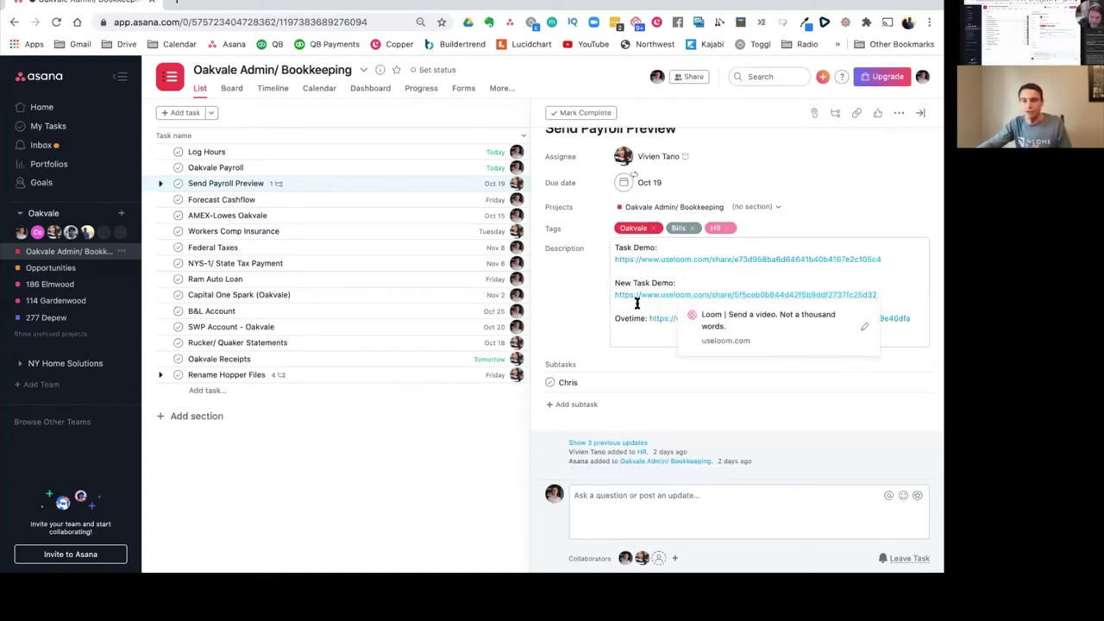
mouse_move(637, 296)
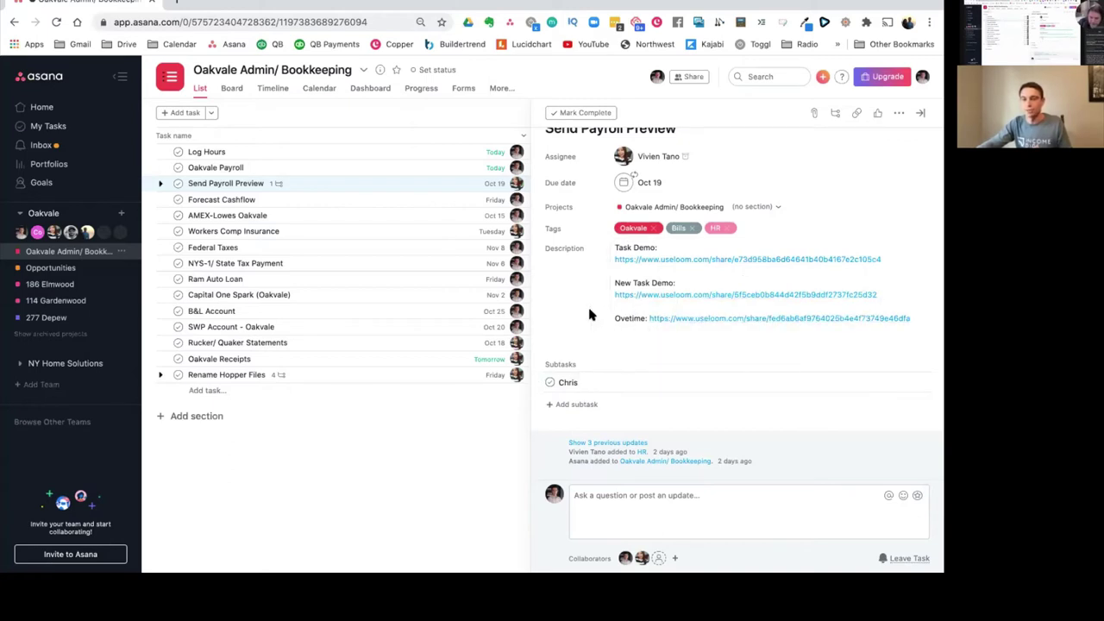
scroll(587, 315, "up", 1)
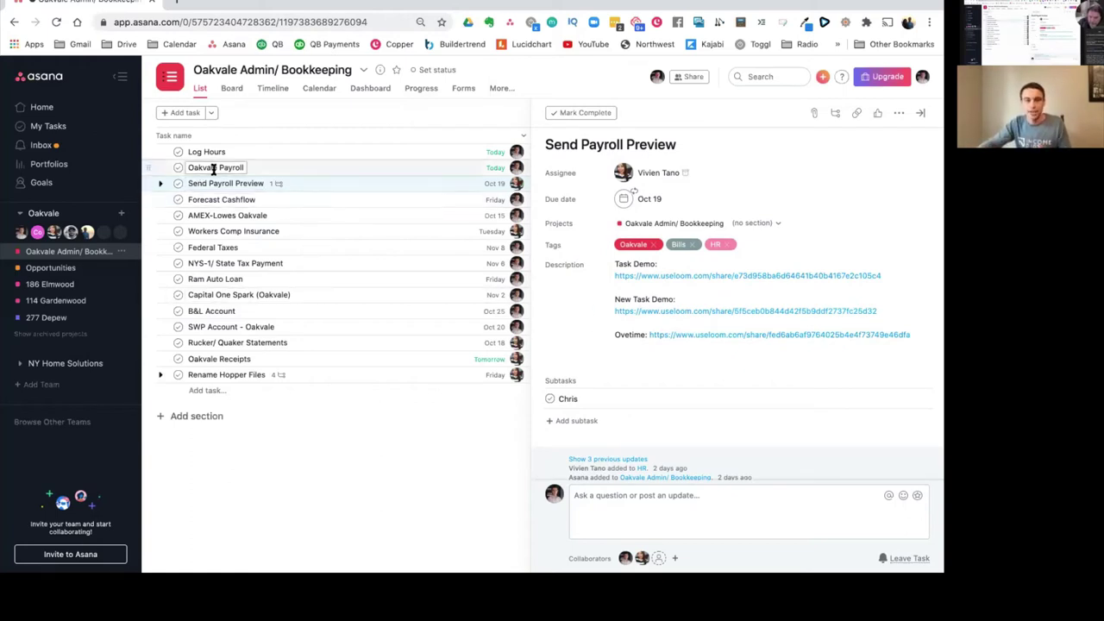
Step: Review Oakvale Payroll's repeating due date, then close its details to show the full task list
left_click(275, 169)
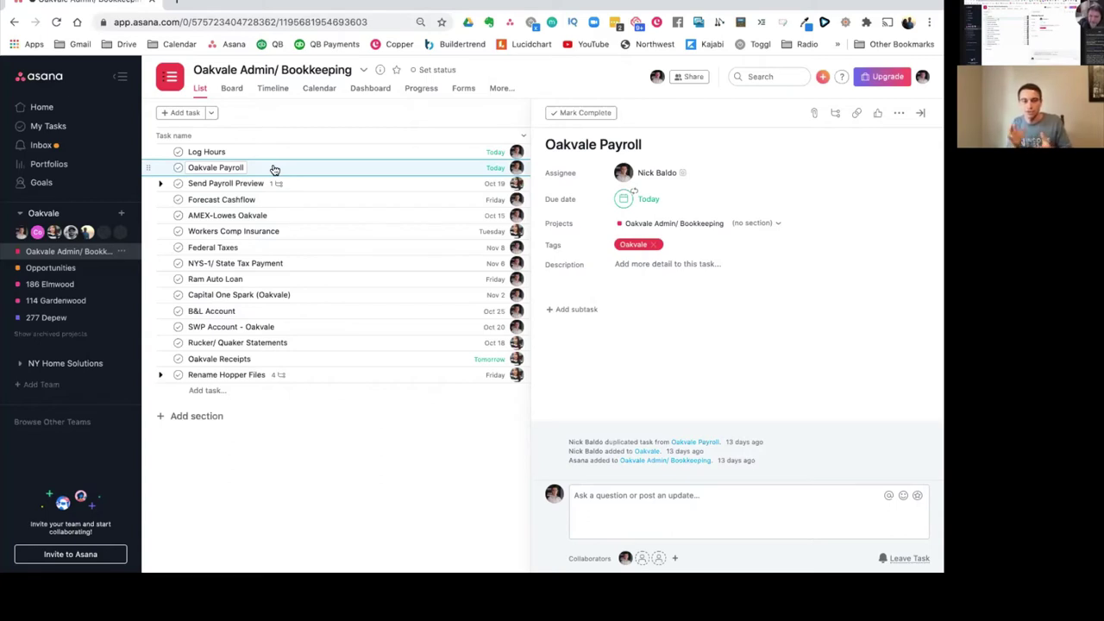
left_click(636, 199)
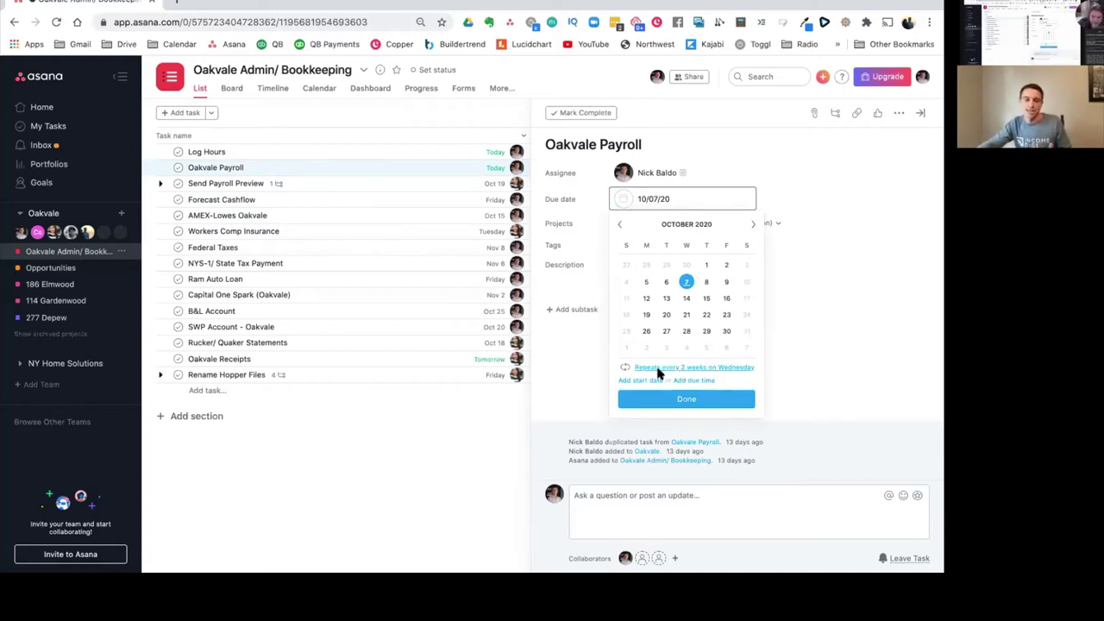
left_click(517, 414)
left_click(517, 418)
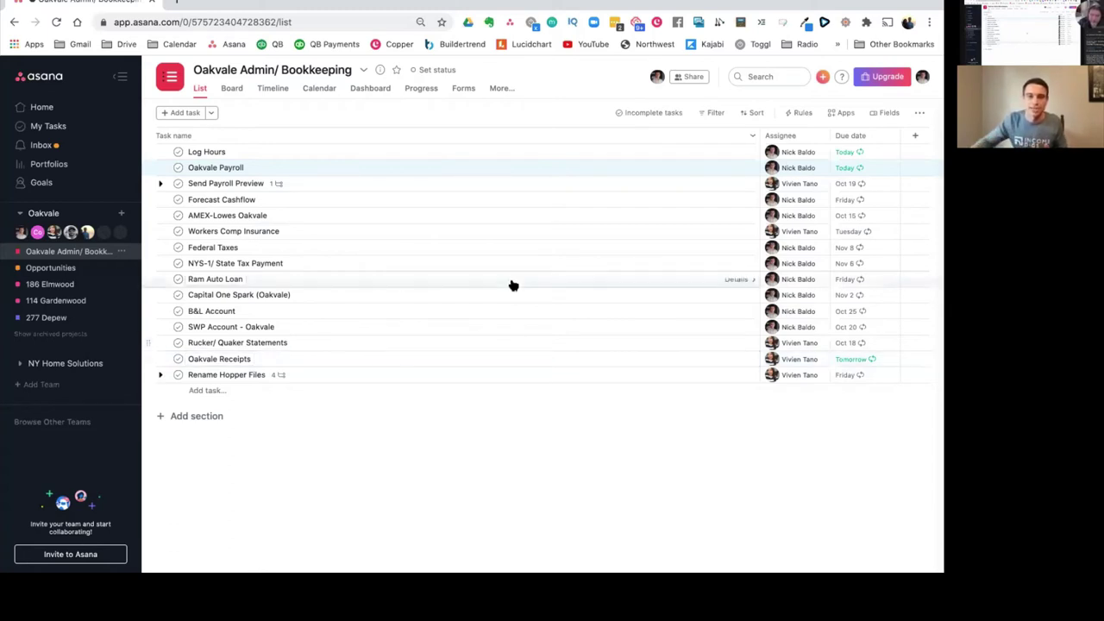
Step: Open the Forecast Cashflow task from the Oakvale Admin/ Bookkeeping list
left_click(268, 204)
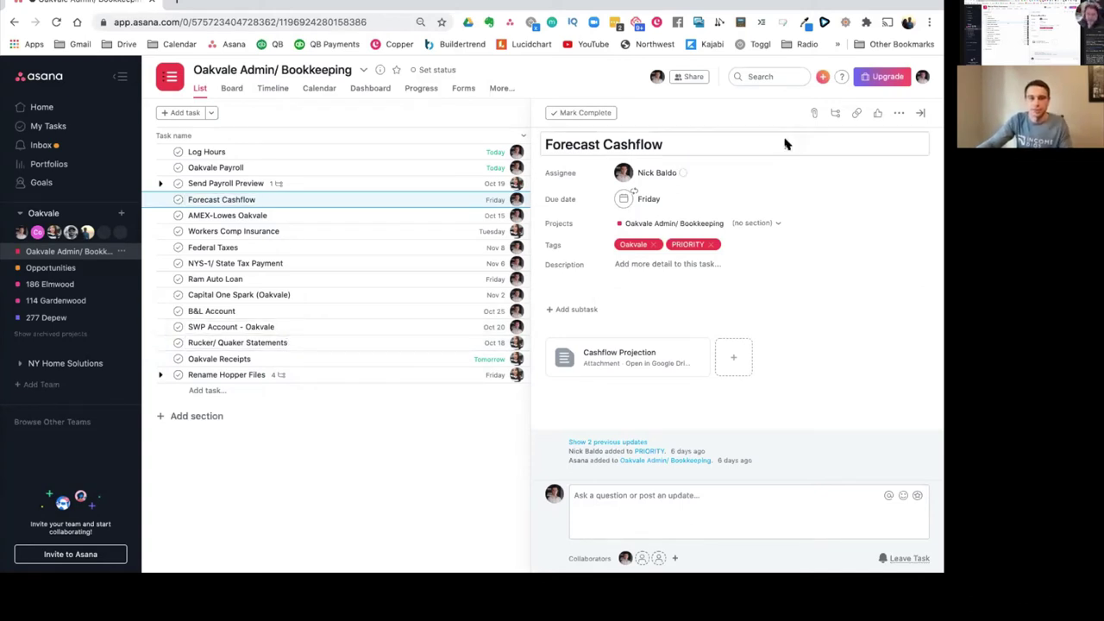
Step: Close the Forecast Cashflow details and switch to My Tasks
left_click(920, 113)
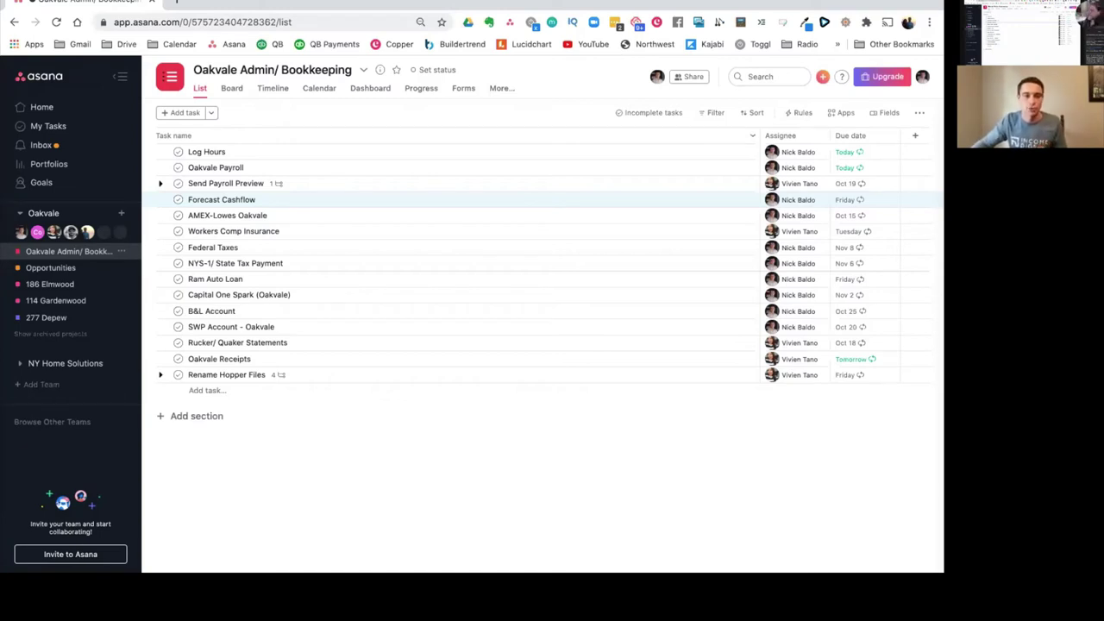
left_click(49, 126)
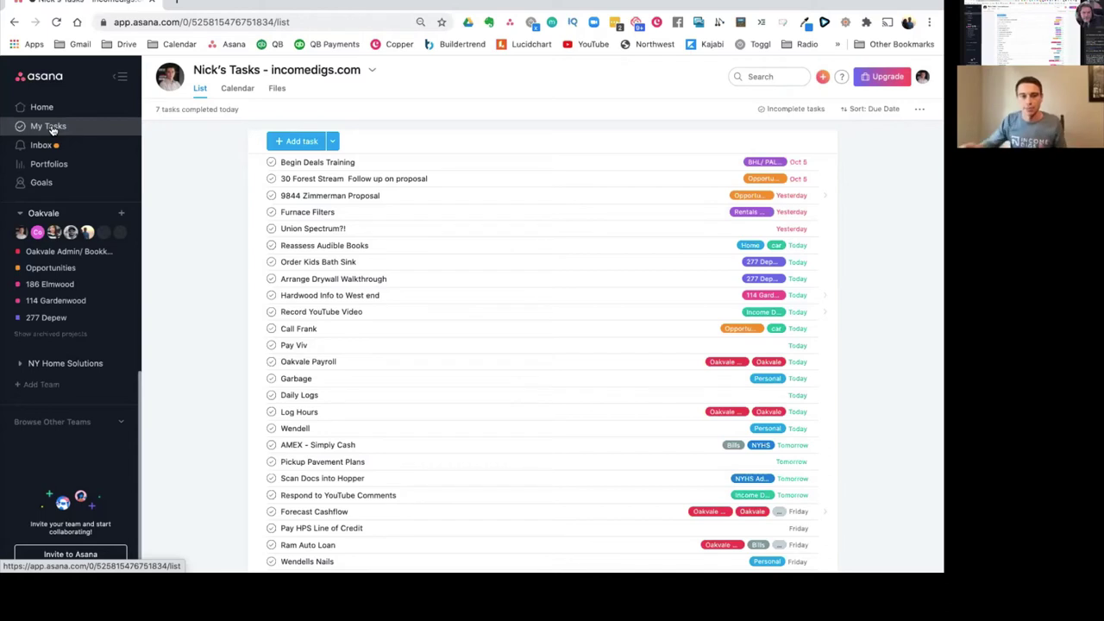
left_click(49, 127)
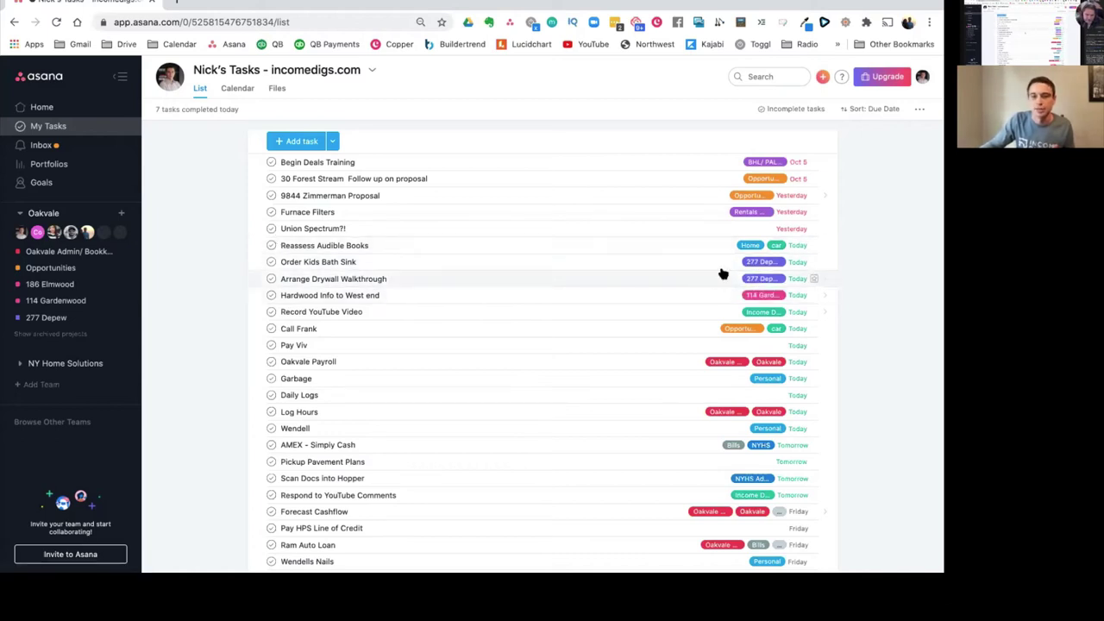
left_click(761, 278)
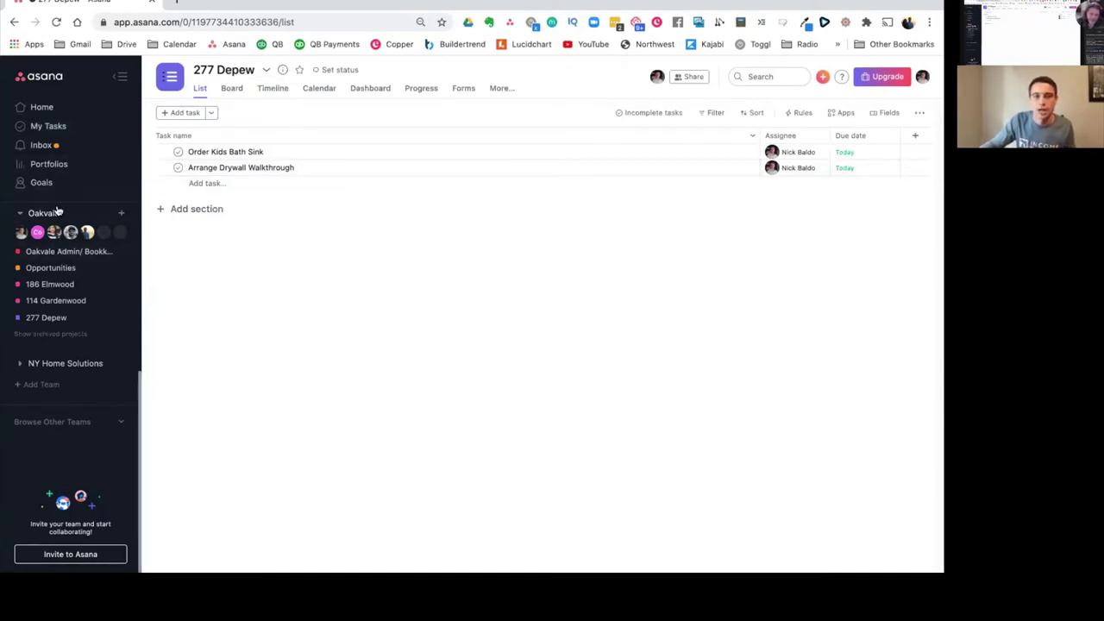
left_click(67, 126)
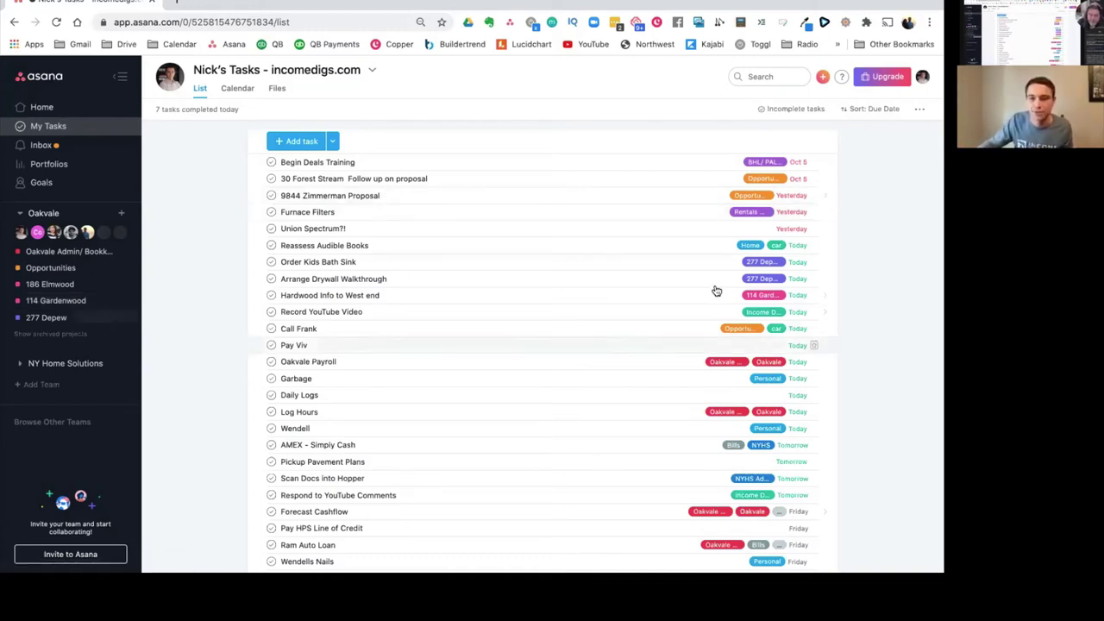
left_click(774, 247)
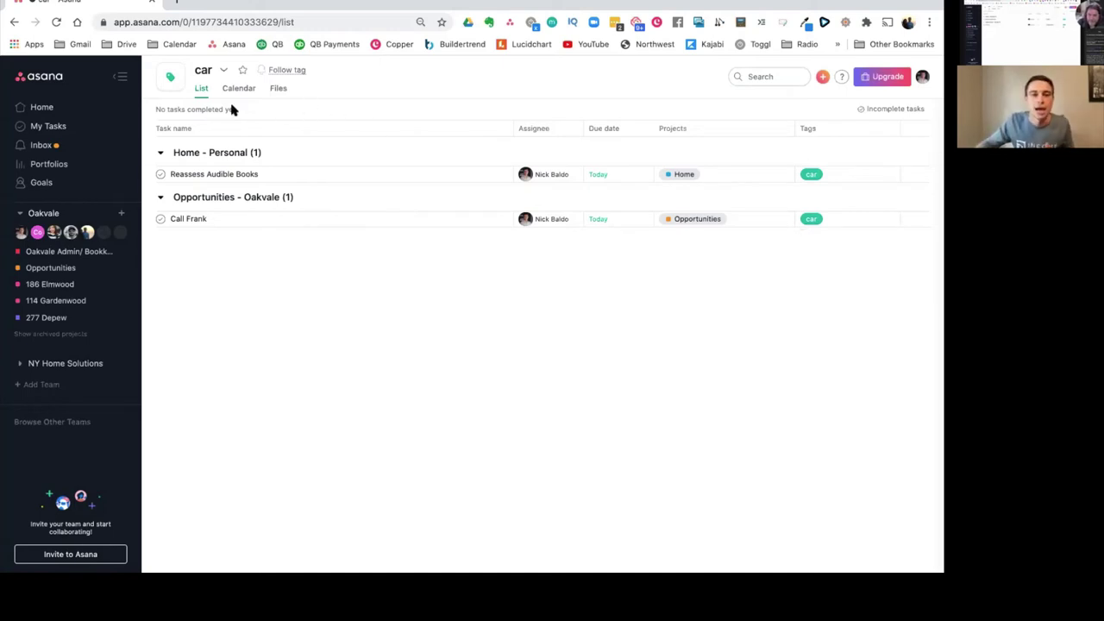
left_click(48, 126)
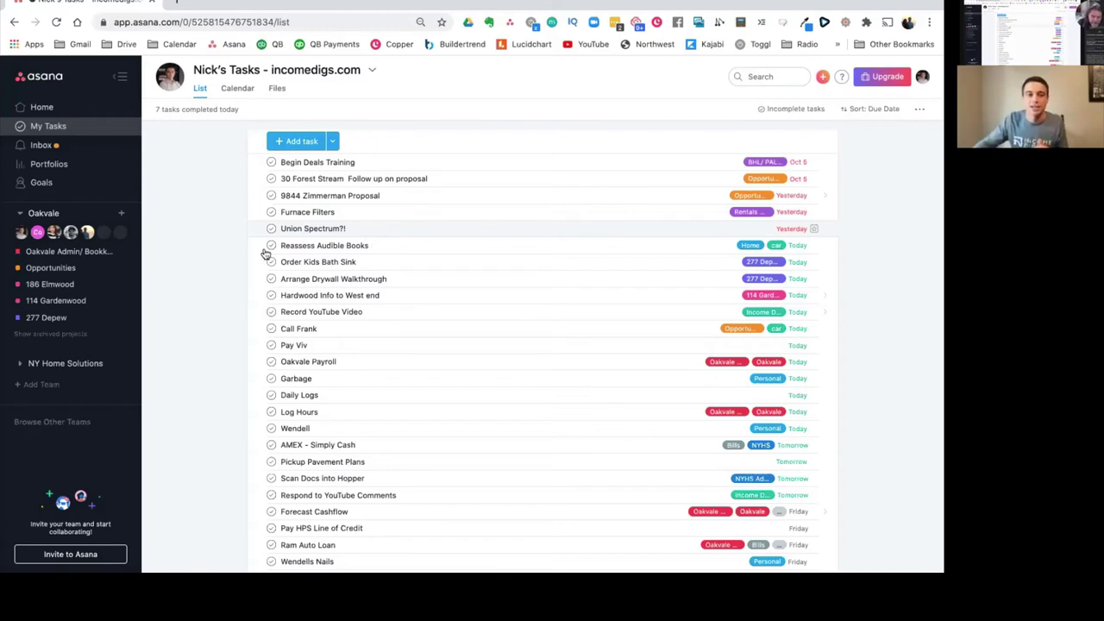
Step: Collapse Oakvale, expand Personal, view the Home project, then return to My Tasks
left_click(21, 217)
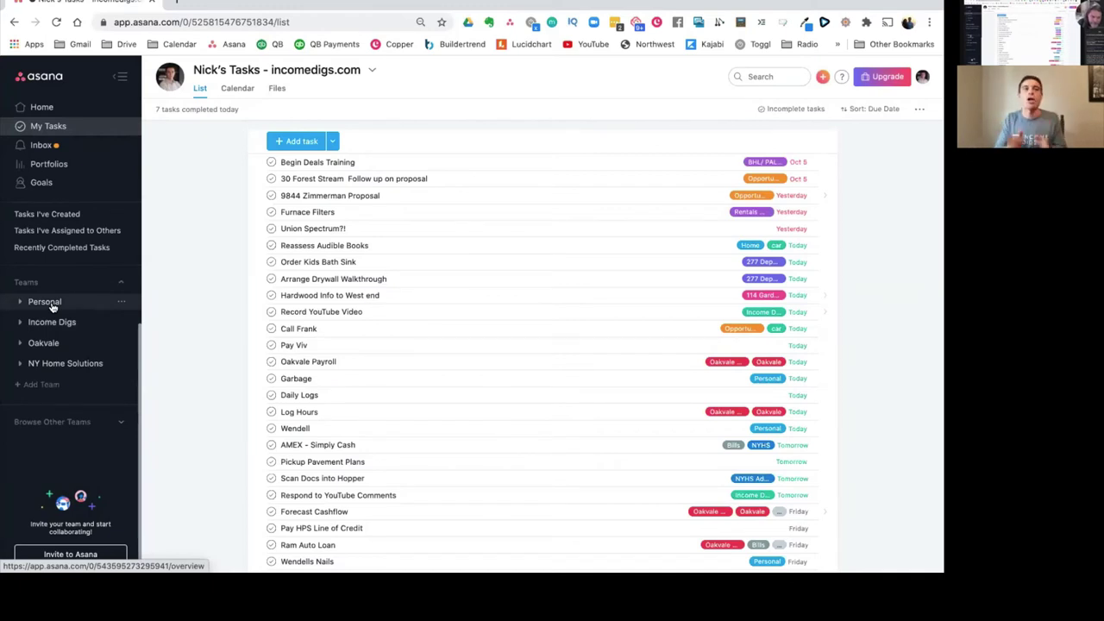
left_click(45, 302)
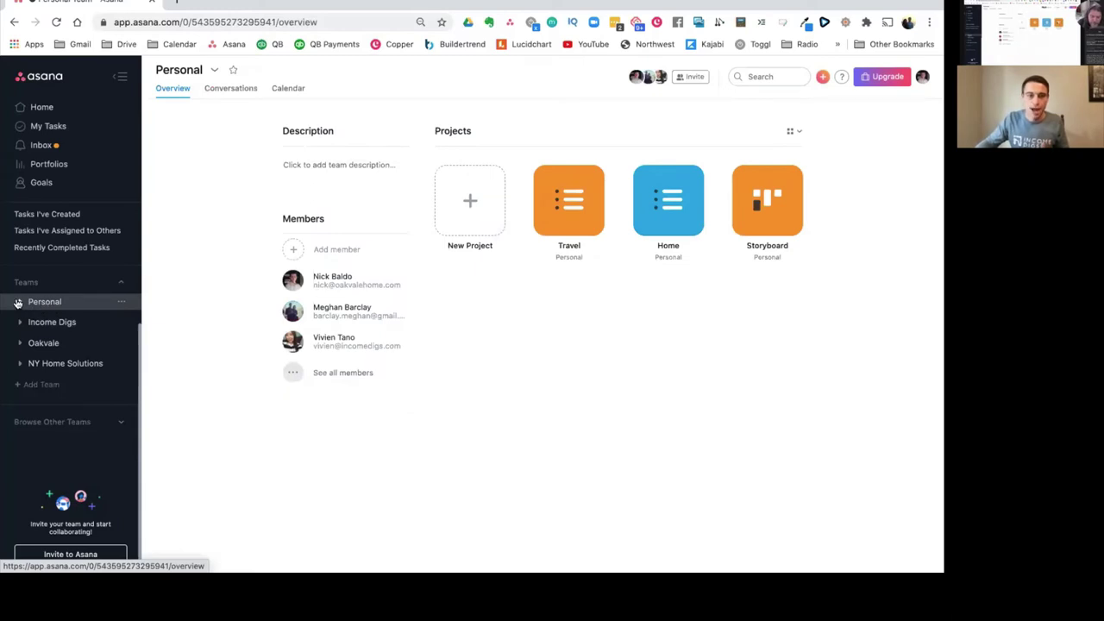
left_click(19, 301)
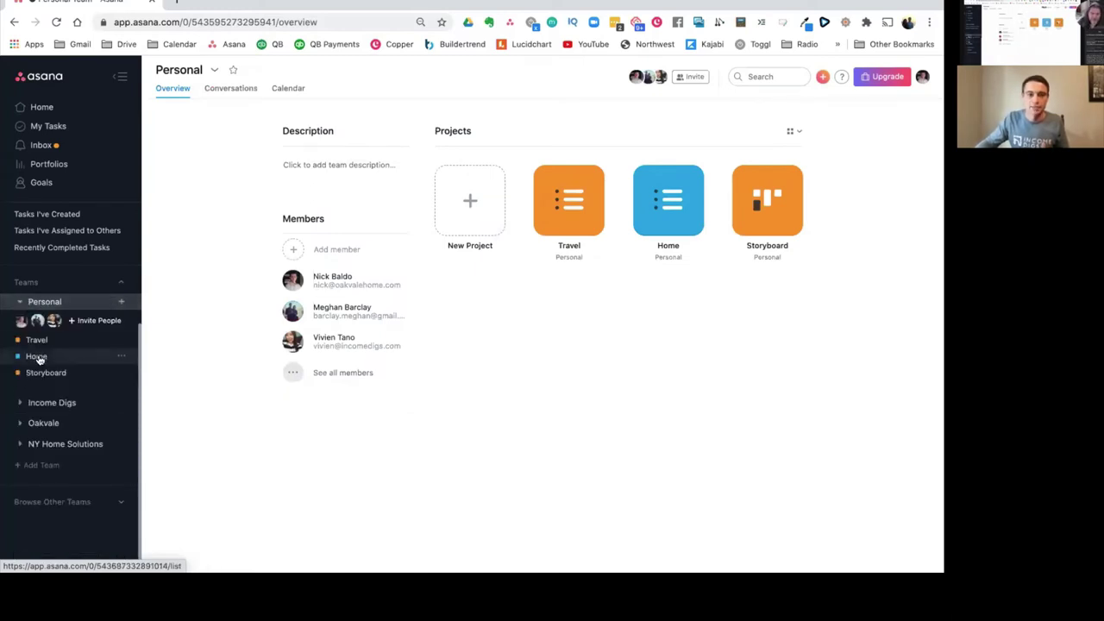
left_click(37, 356)
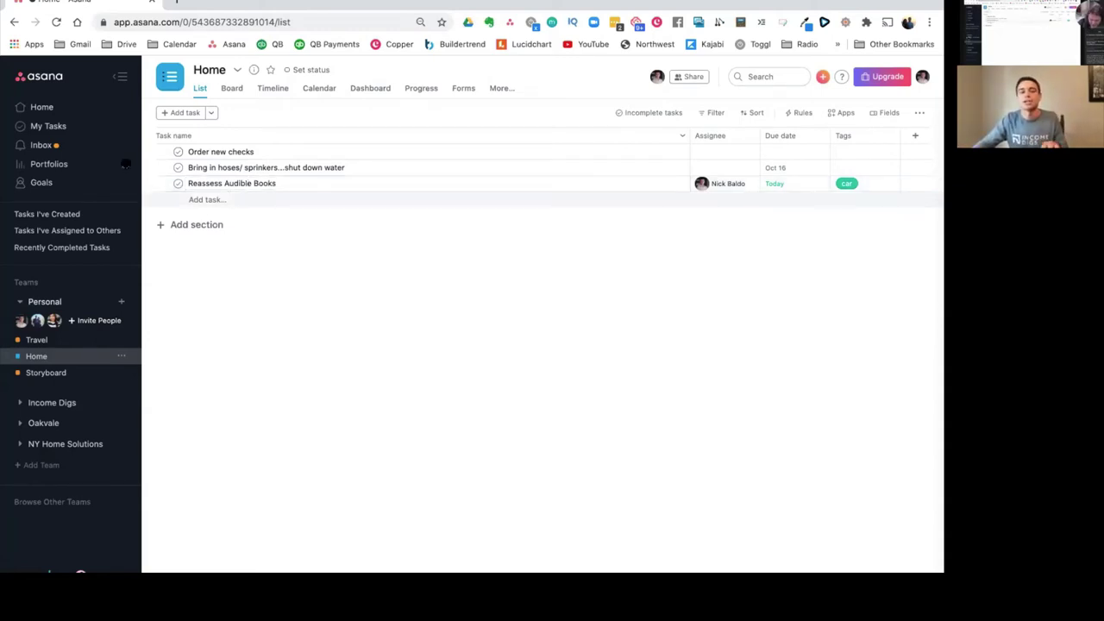
left_click(65, 127)
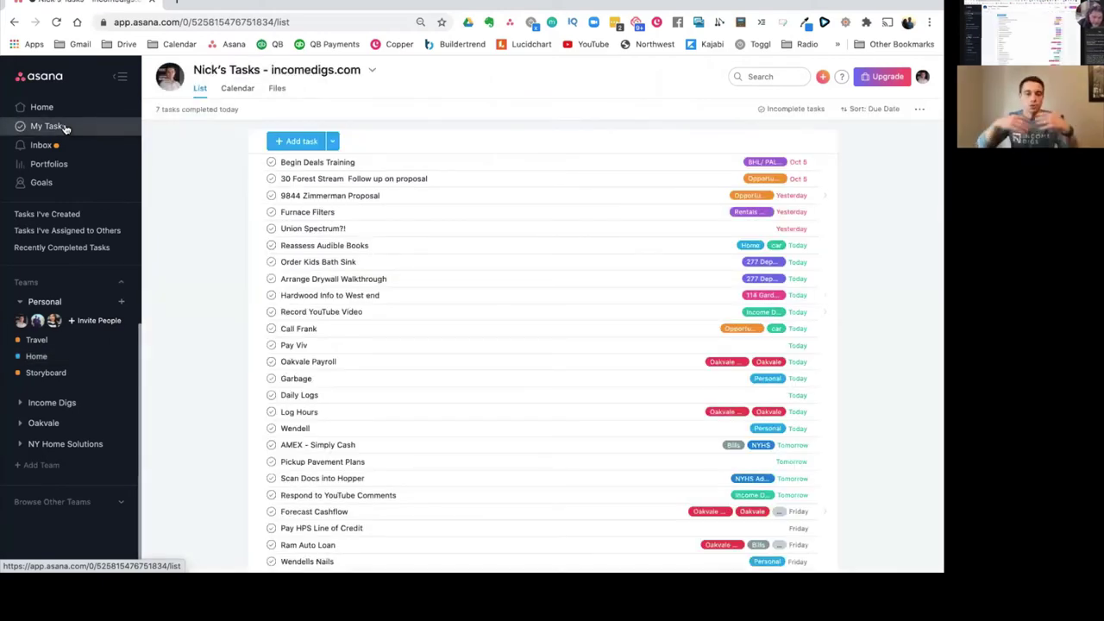
Step: Add subtasks 'confirm schedule with rough electrician' and a call-to-schedule to Arrange Drywall Walkthrough
left_click(637, 233)
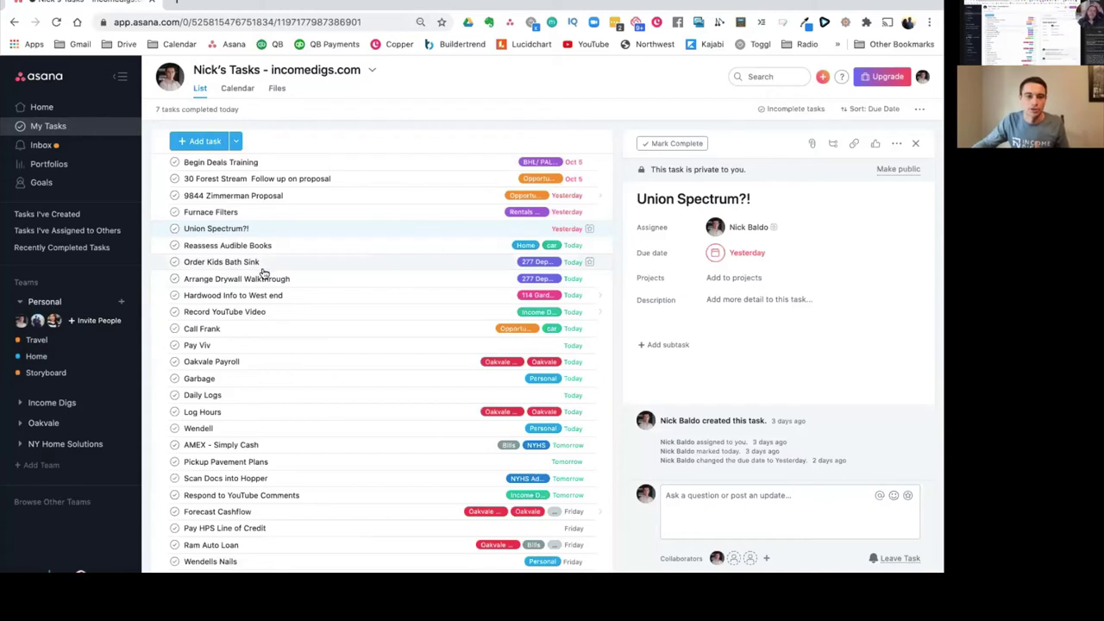
left_click(263, 282)
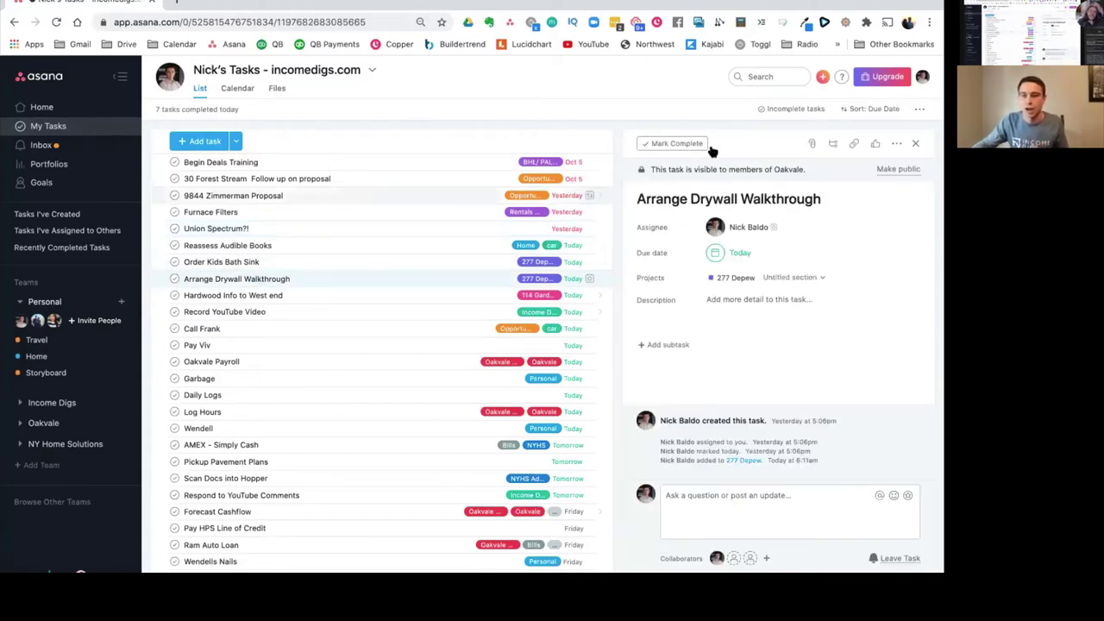
left_click(833, 145)
type("confirm schedule with rough electrician")
key("Return")
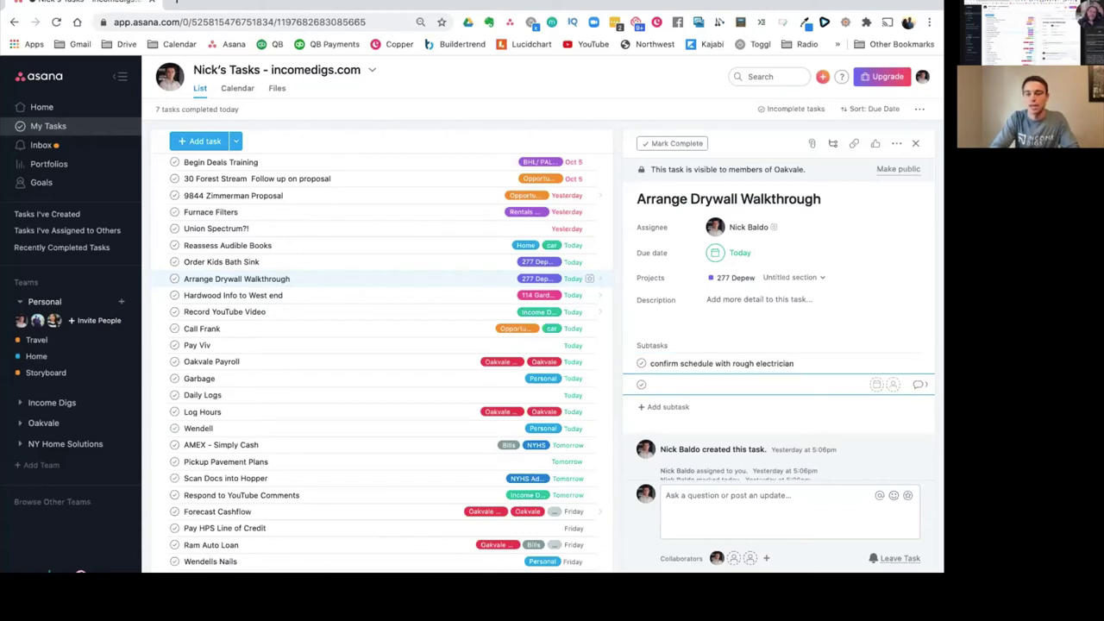
type("Call Mike to schedule")
left_click(633, 334)
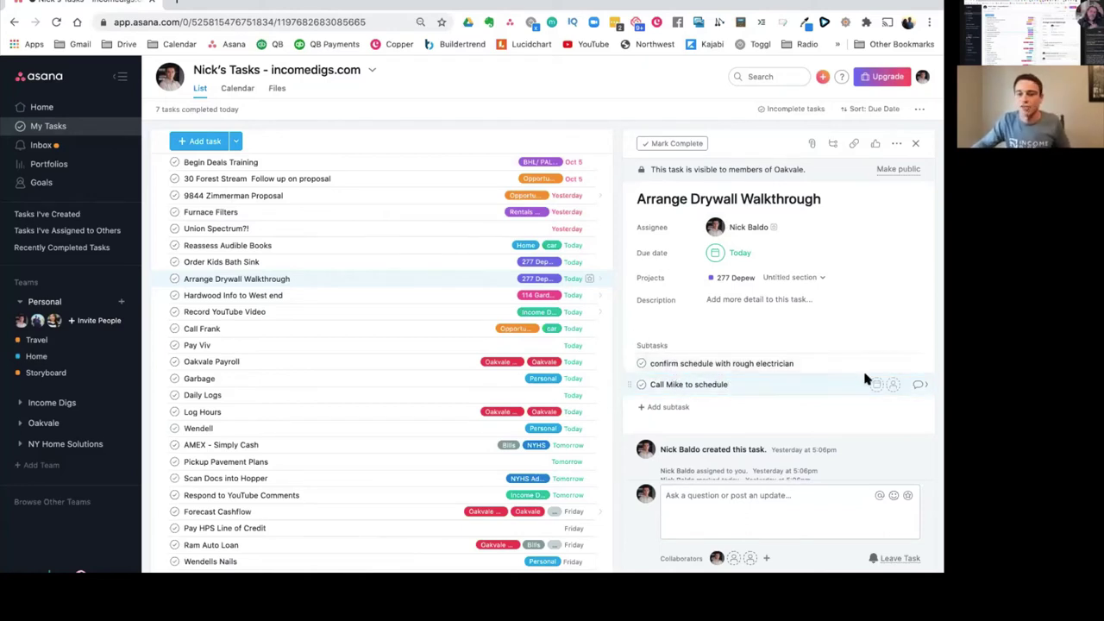
left_click(894, 366)
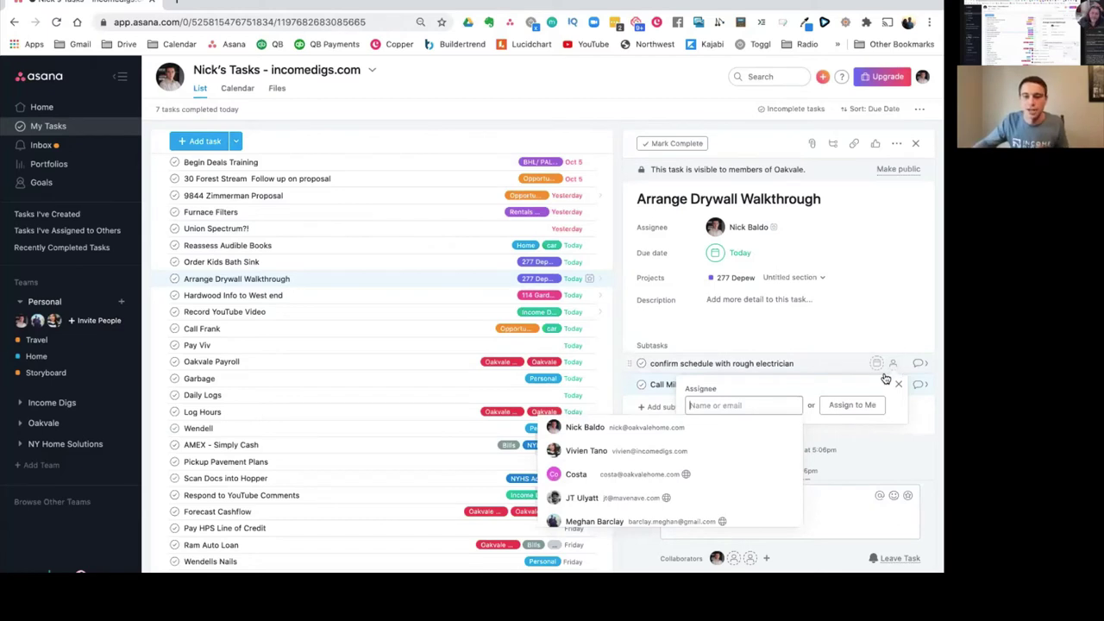
Step: Assign the rough electrician subtask to a teammate and review its details
scroll(653, 483, "down", 2)
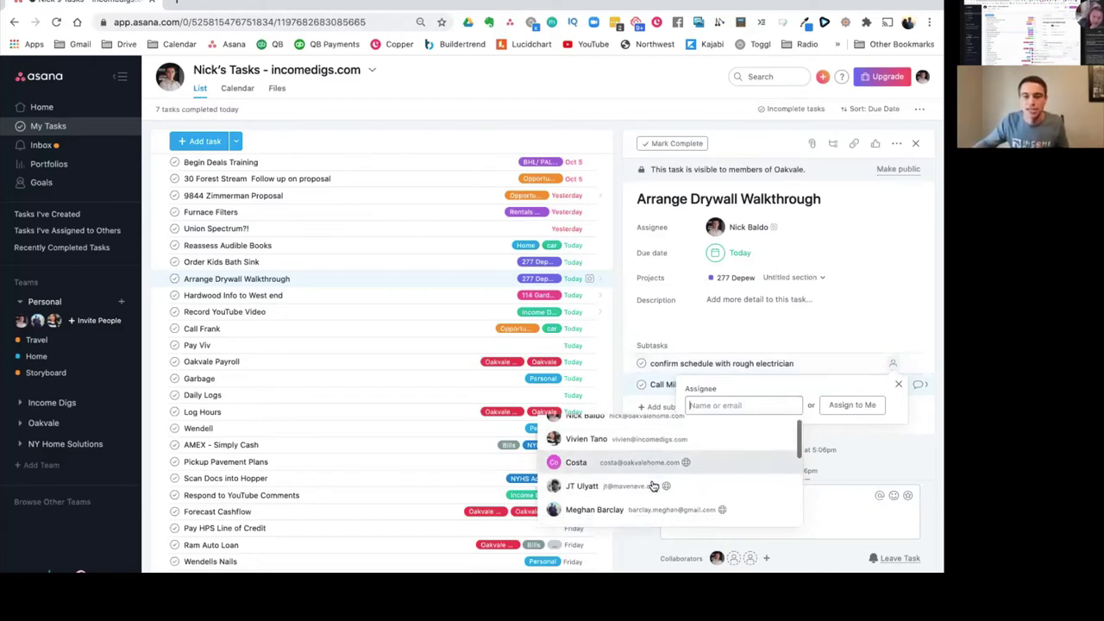
scroll(638, 476, "up", 2)
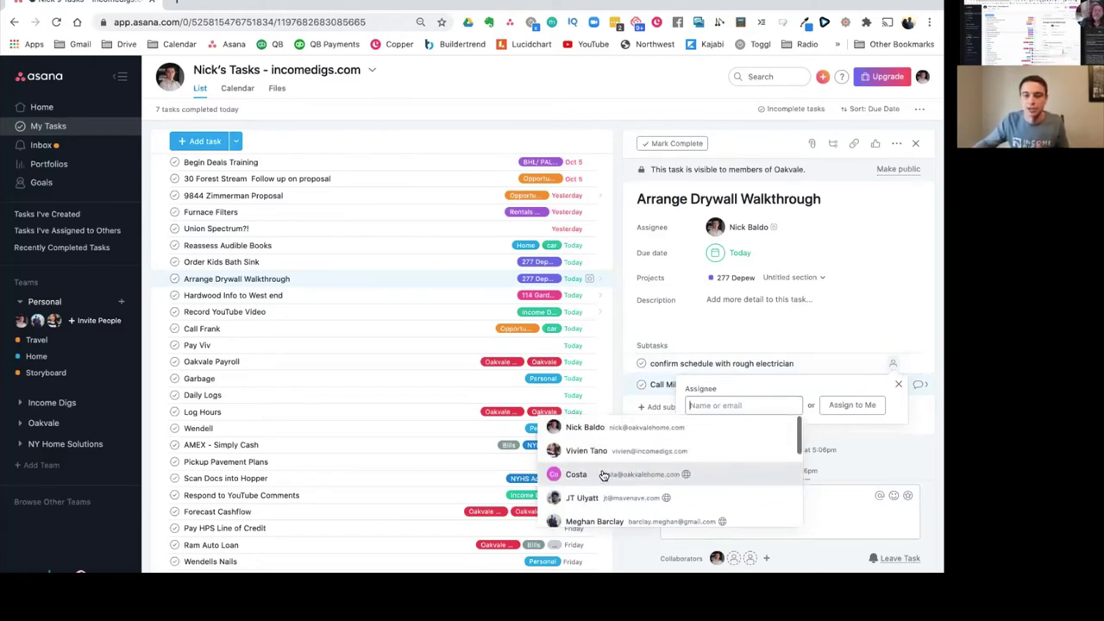
left_click(604, 475)
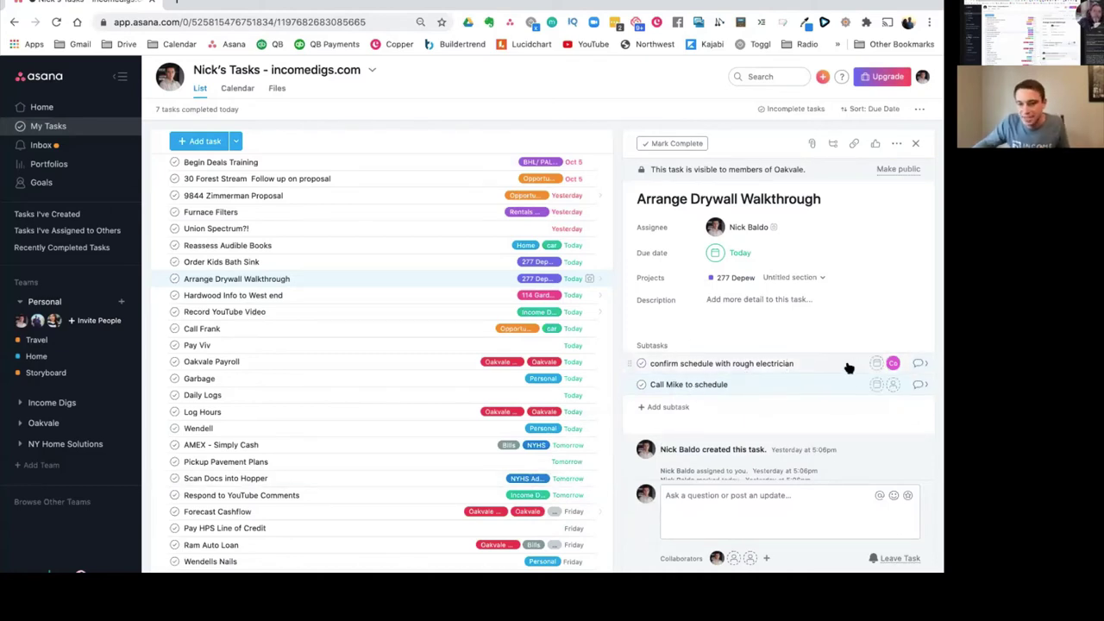
left_click(921, 364)
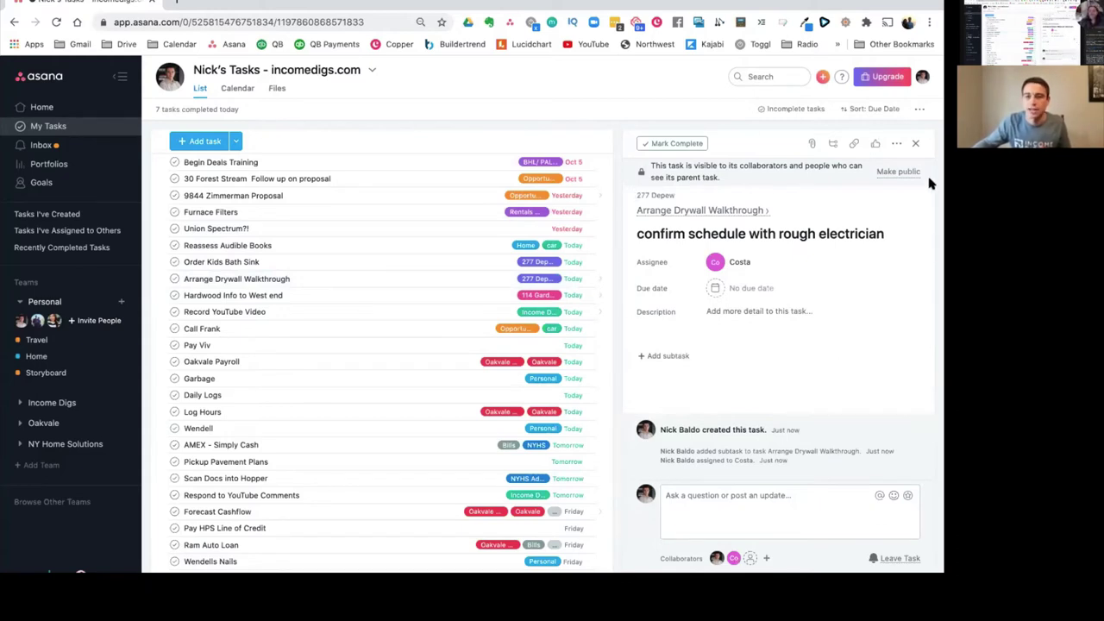
left_click(738, 214)
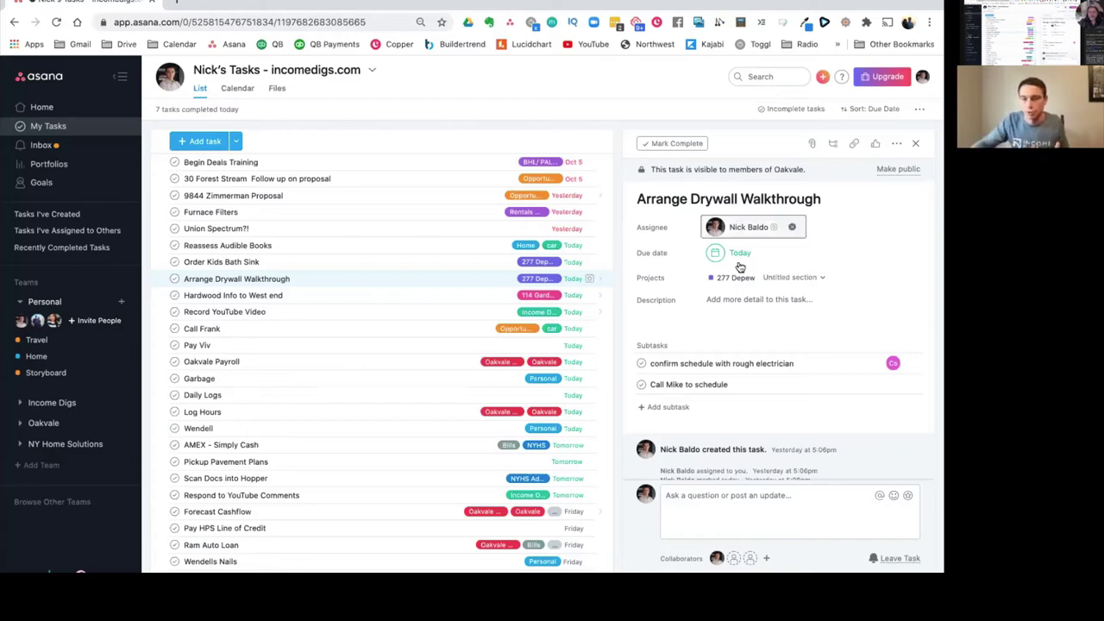
Step: Assign the call-to-schedule subtask to a teammate and open its comment box
scroll(739, 257, "down", 1)
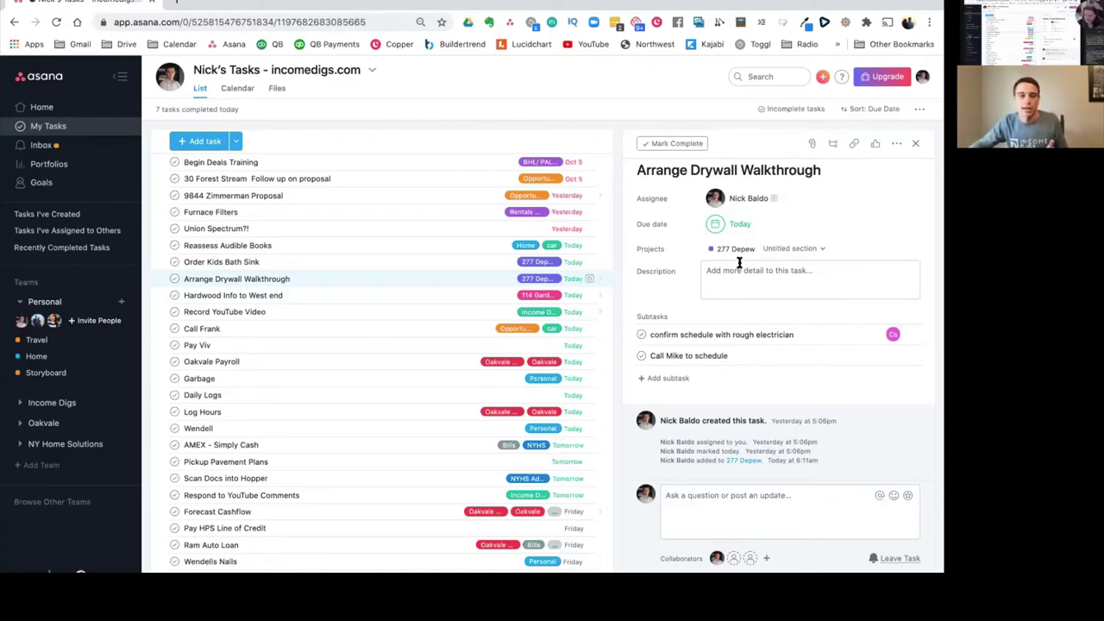
left_click(744, 351)
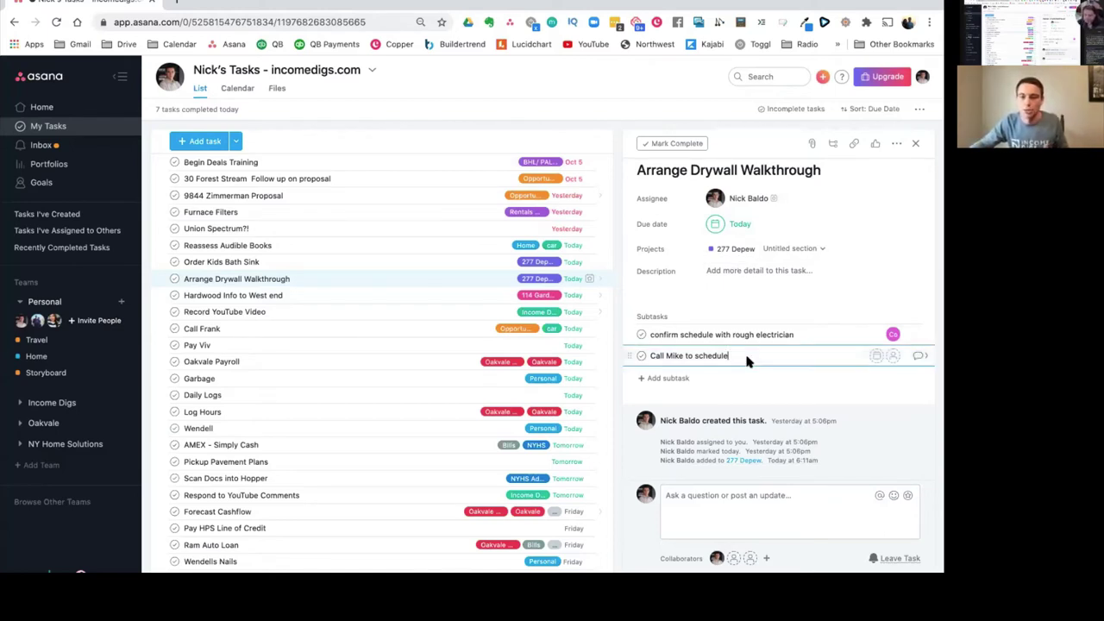
left_click(892, 355)
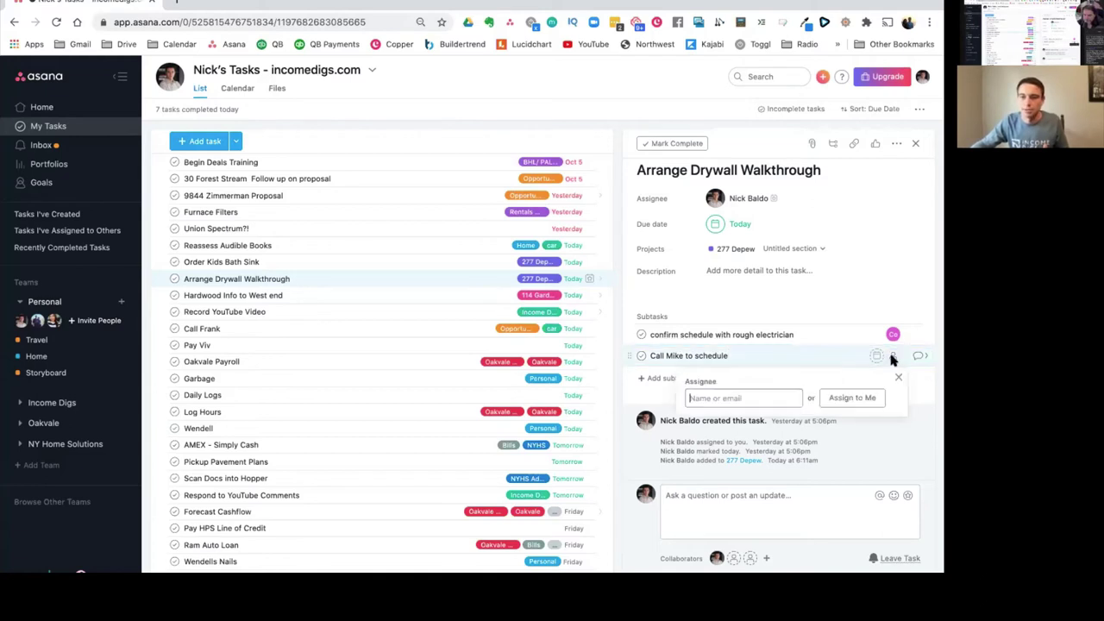
left_click(711, 421)
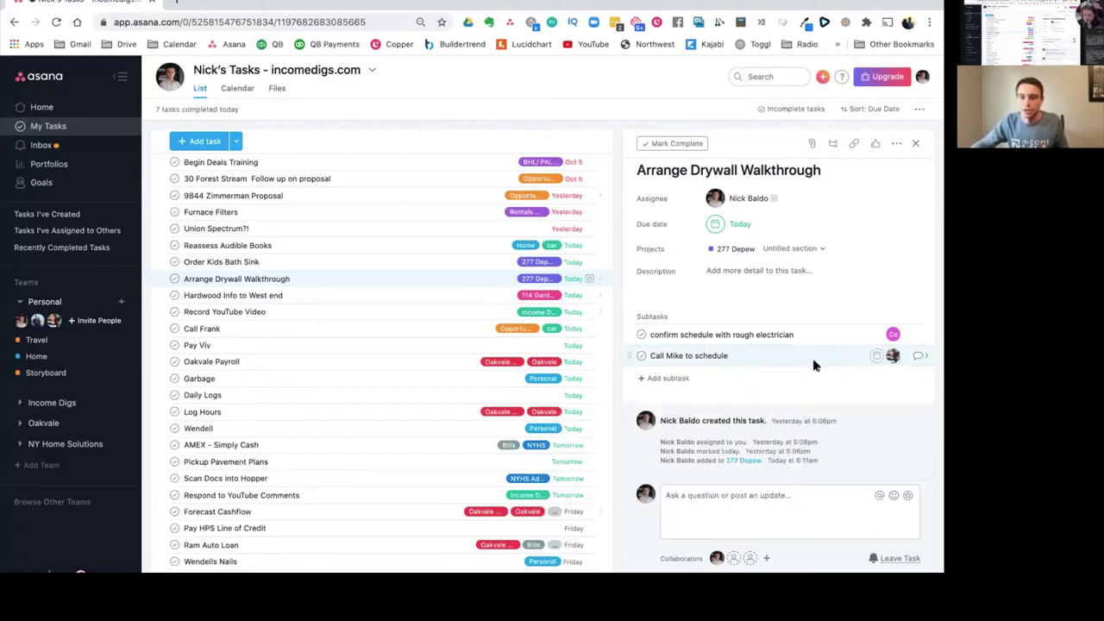
left_click(924, 355)
left_click(715, 497)
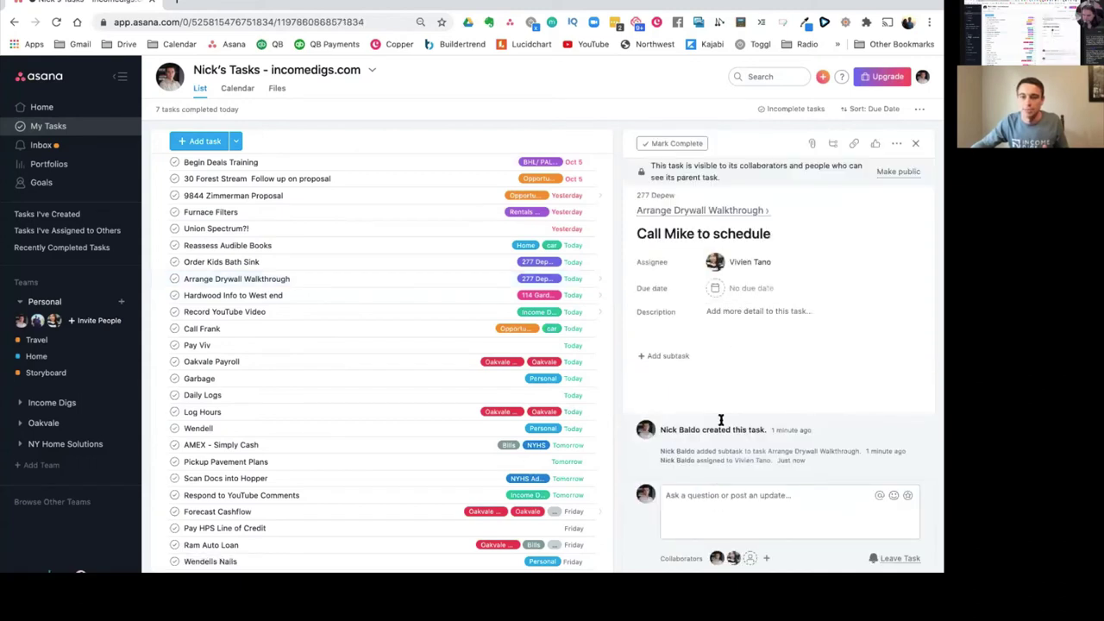
type("@viv")
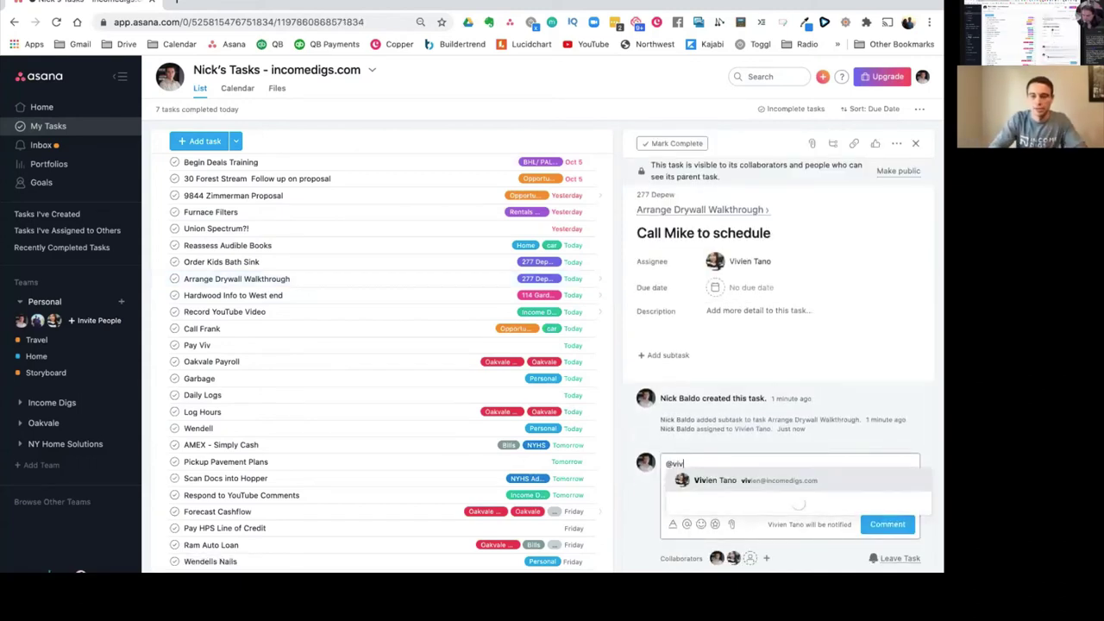
key("Return")
type("FYI - ")
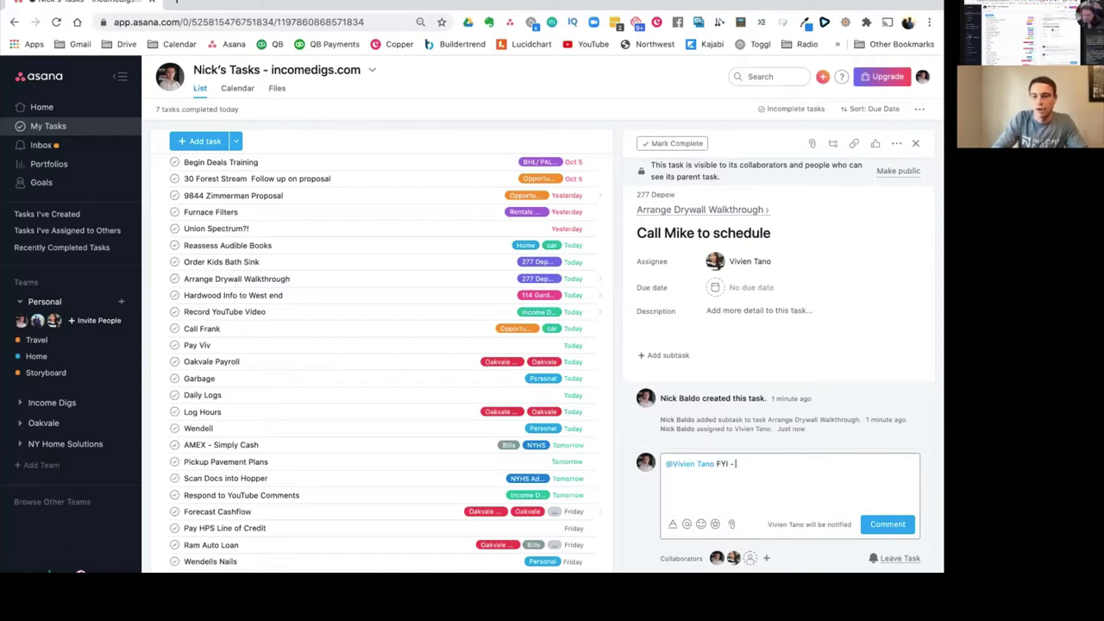
type("Mike is unav")
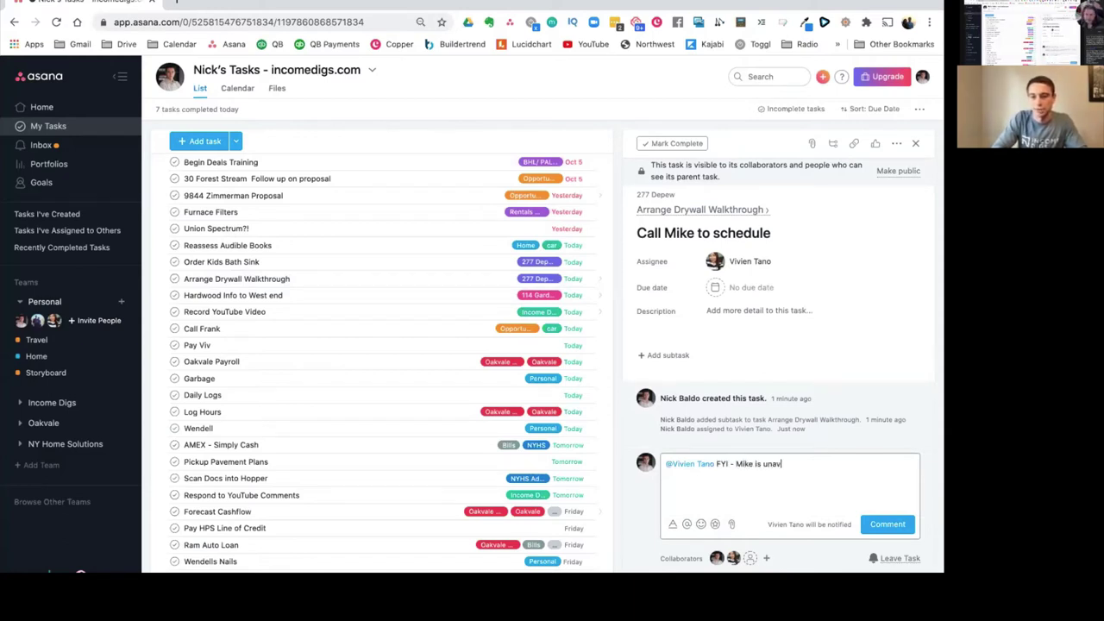
type("ailable from ")
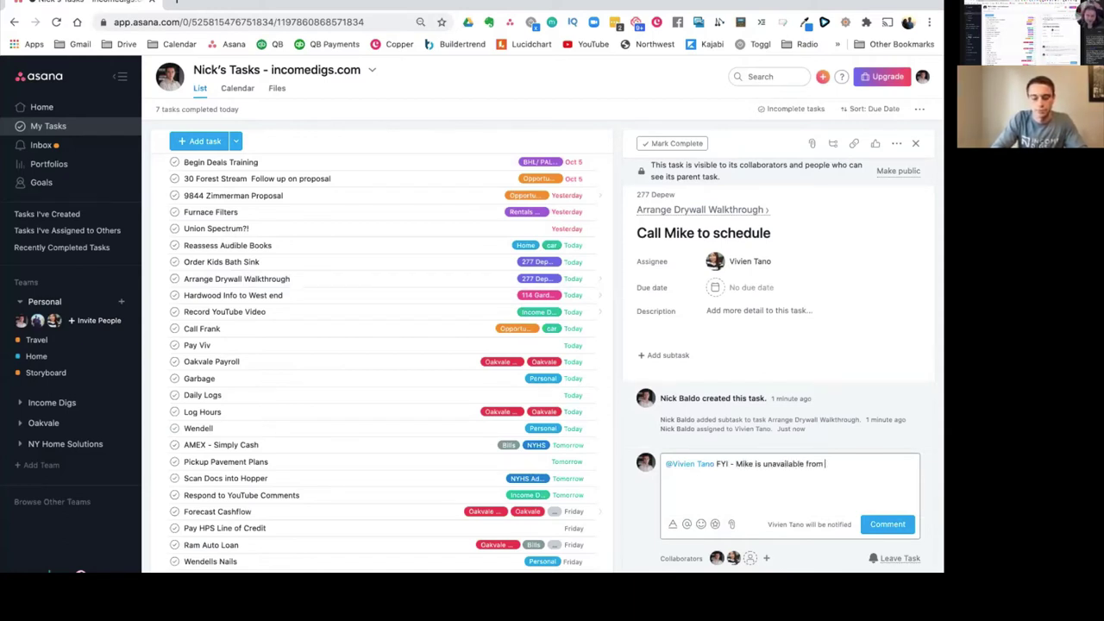
type("3-4")
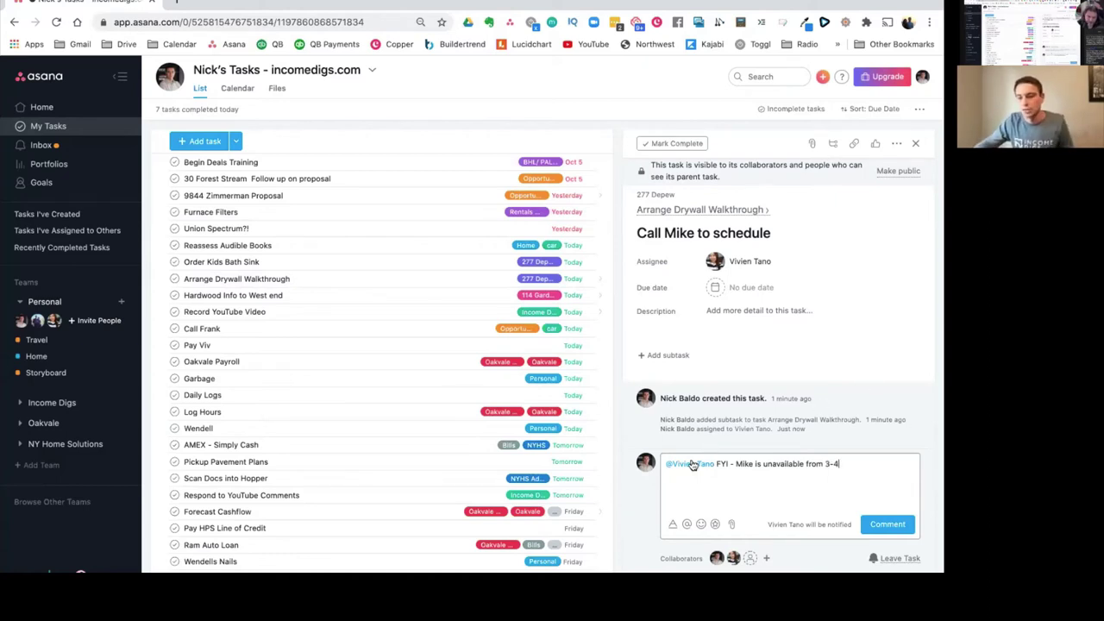
left_click(888, 524)
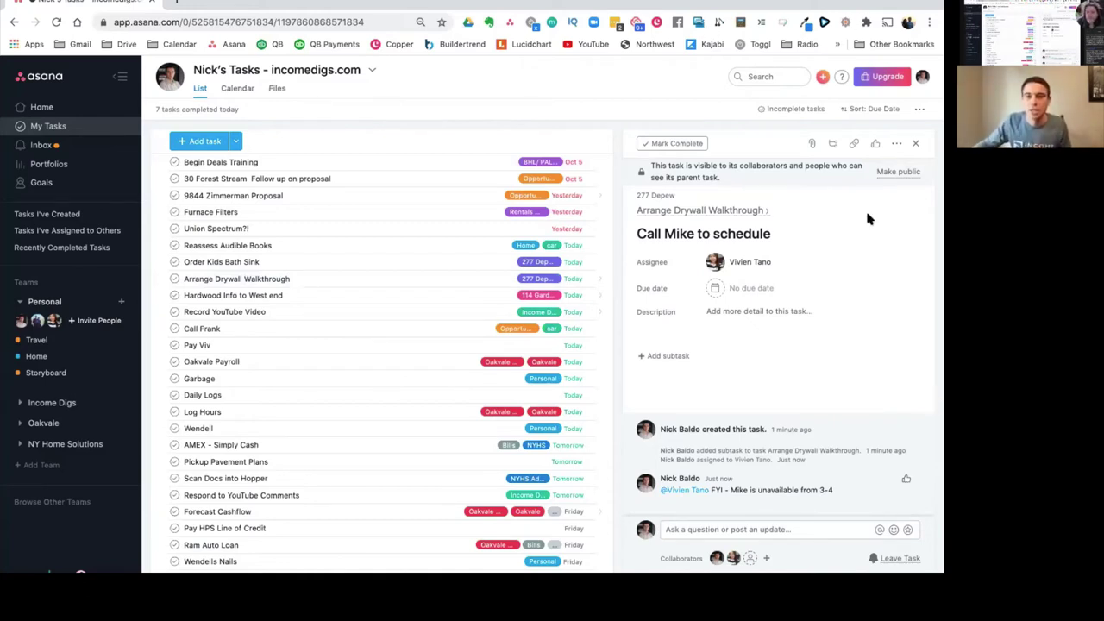
left_click(681, 212)
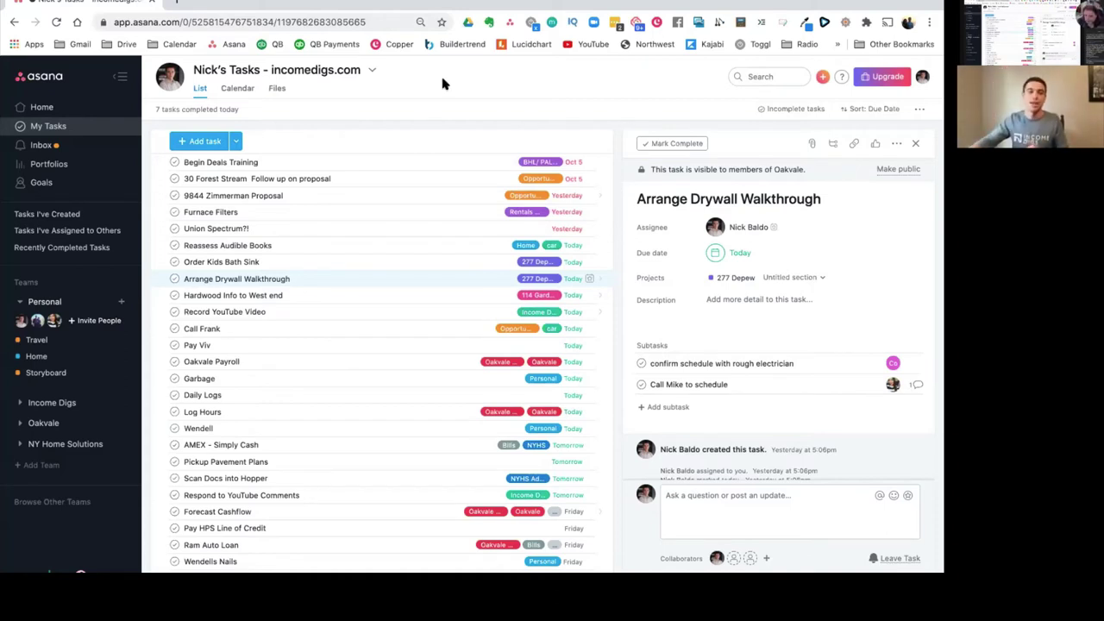
Step: Switch My Tasks to the Calendar view for October 2020
left_click(235, 91)
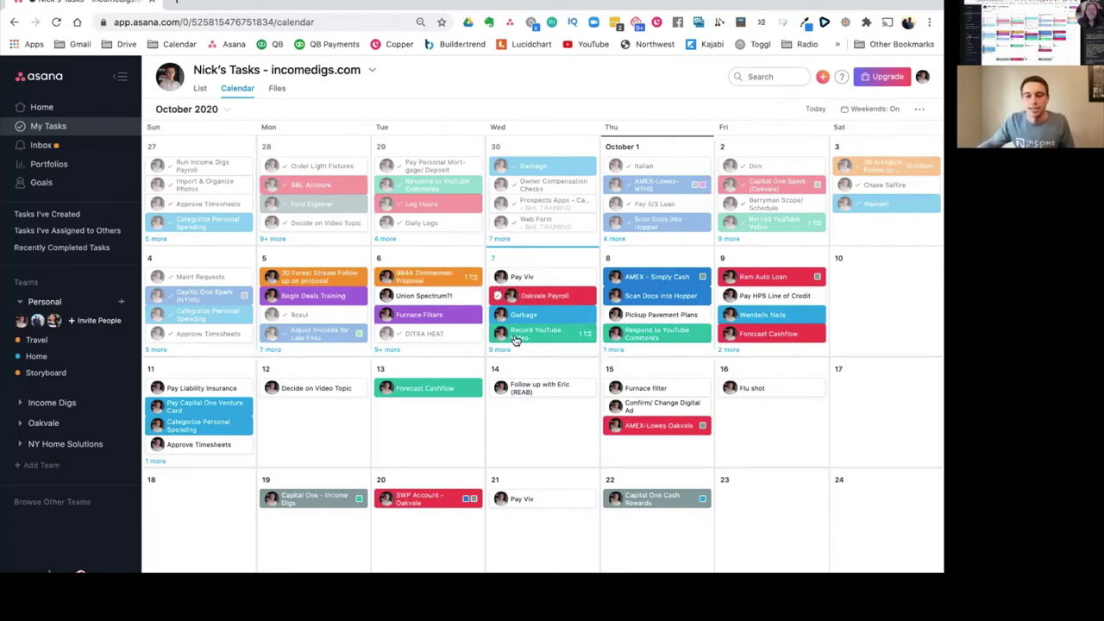
Step: Reveal all tasks due Wednesday the 7th, then collapse Personal and expand Oakvale in the sidebar
left_click(499, 351)
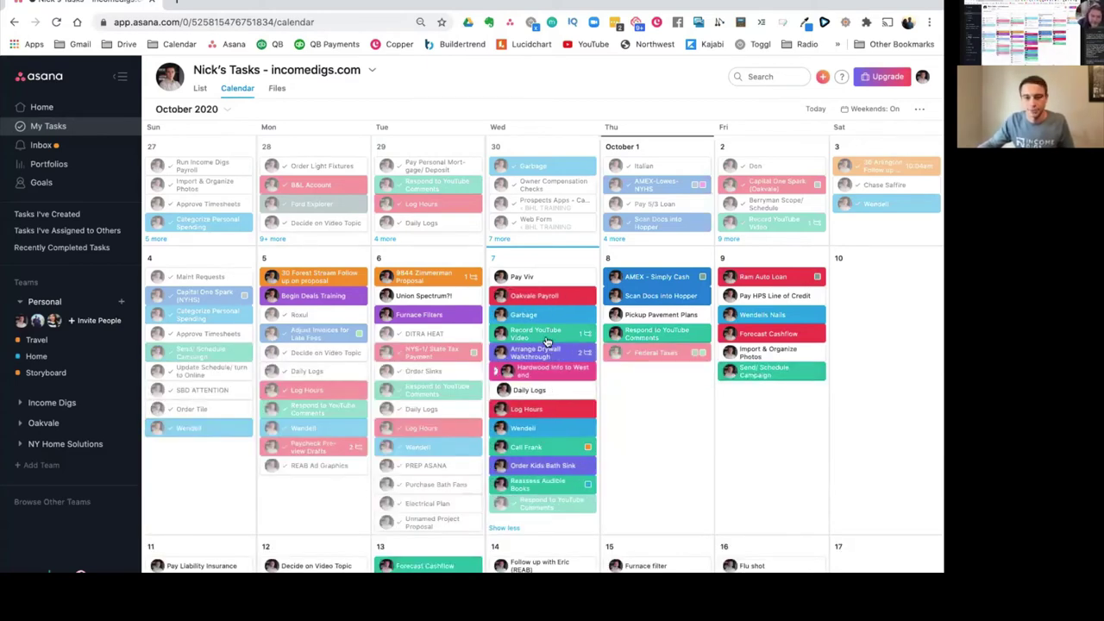
left_click(20, 302)
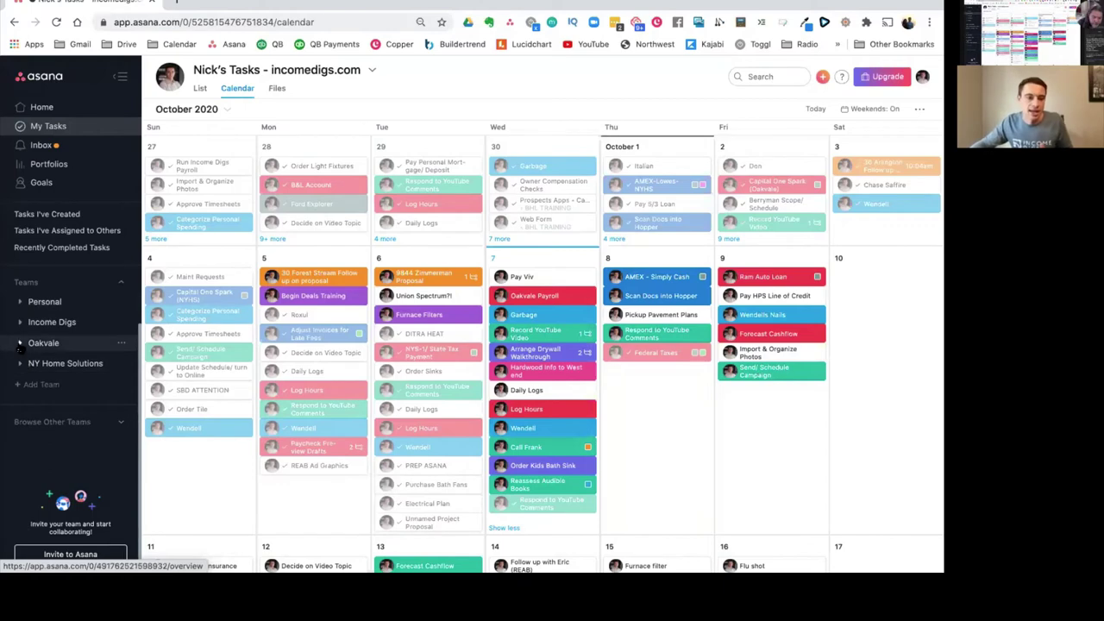
left_click(19, 343)
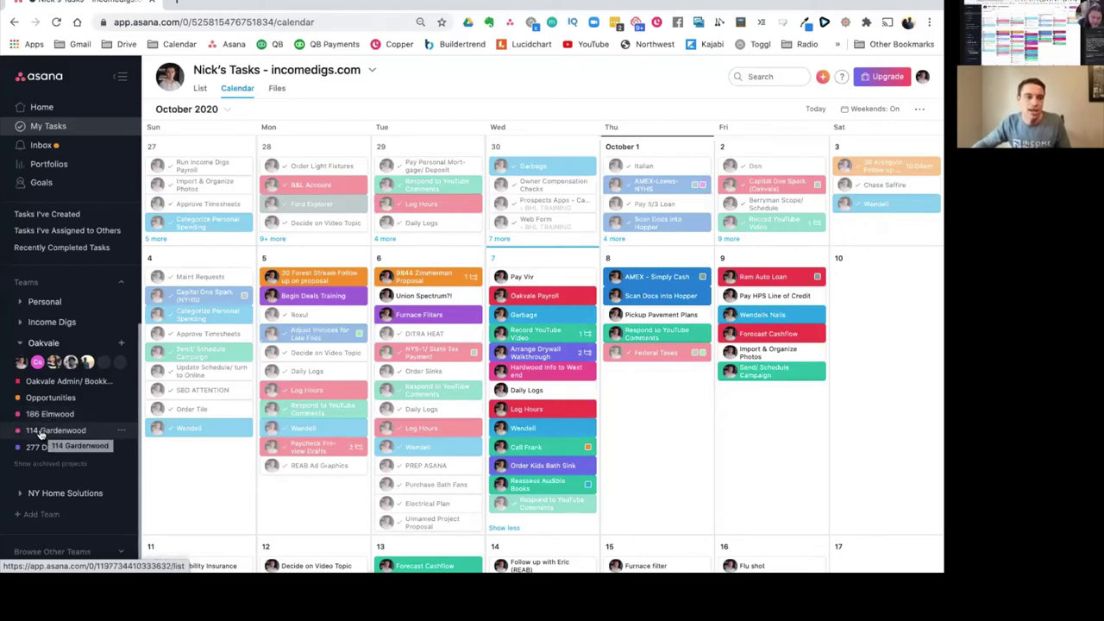
left_click(47, 415)
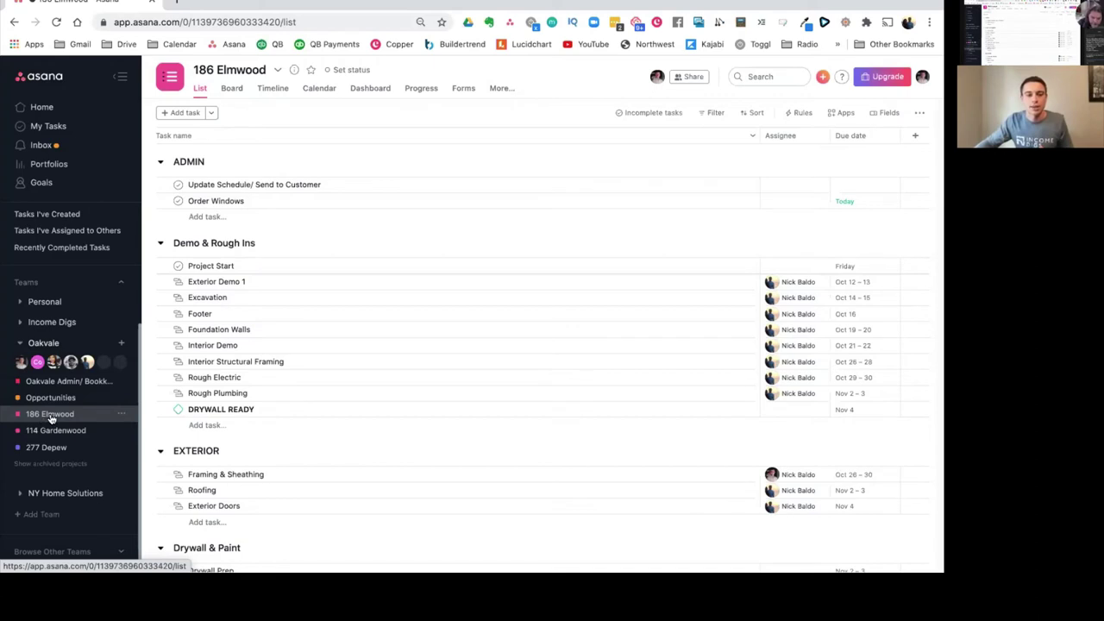
Step: Collapse the ADMIN, Demo & Rough Ins, EXTERIOR and Drywall & Paint sections, then re-expand ADMIN
left_click(161, 162)
left_click(160, 192)
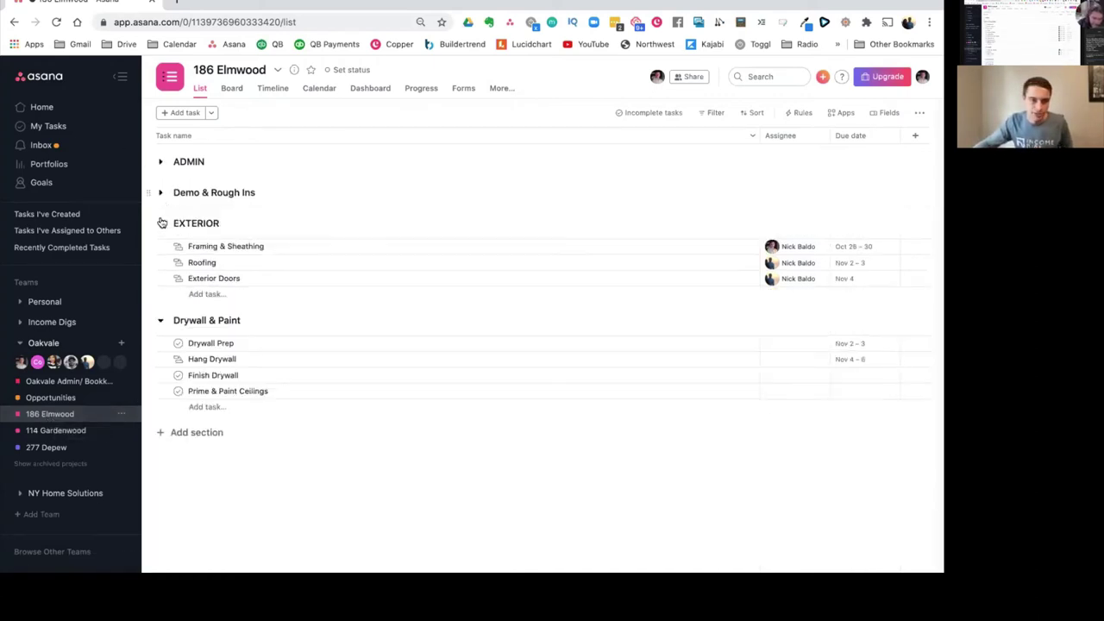
left_click(161, 224)
left_click(161, 254)
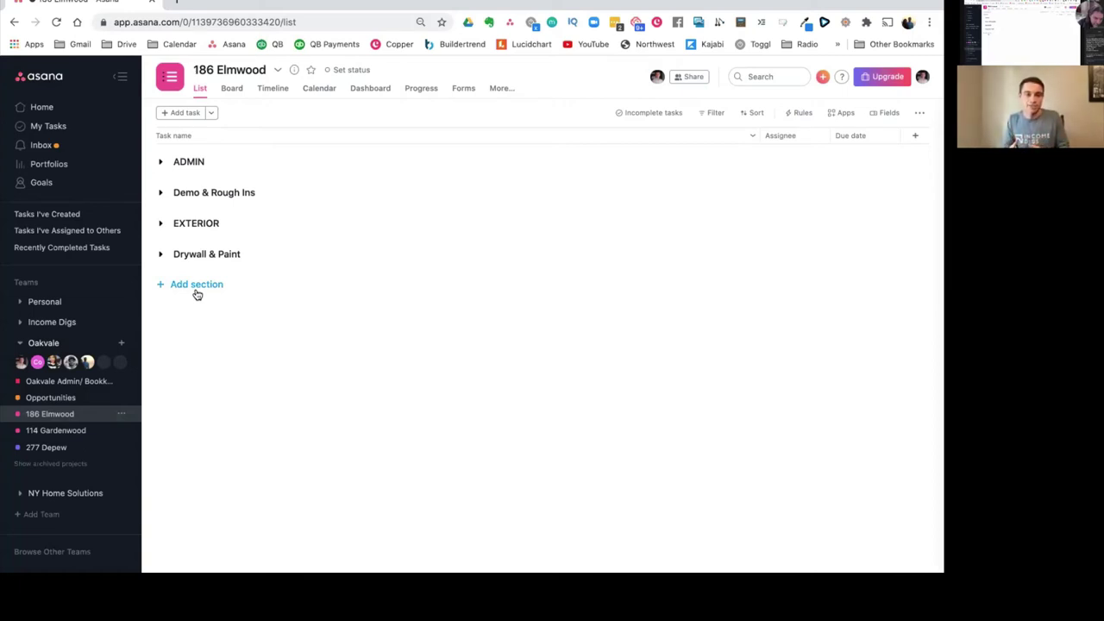
left_click(161, 164)
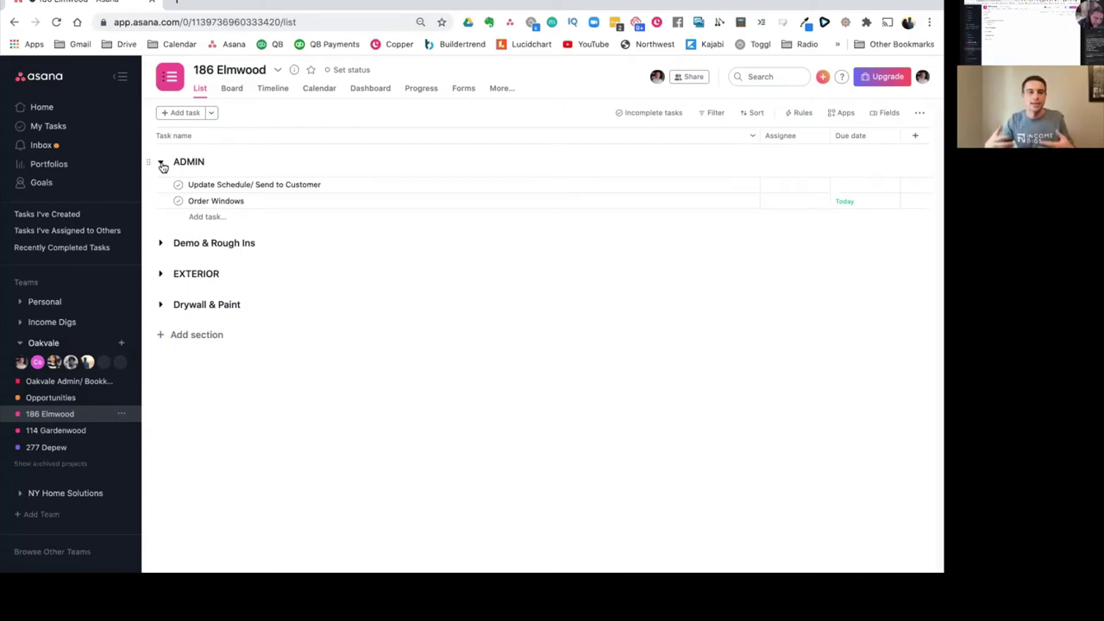
Step: Open and close the Order Windows task details, then expand Demo & Rough Ins
left_click(262, 202)
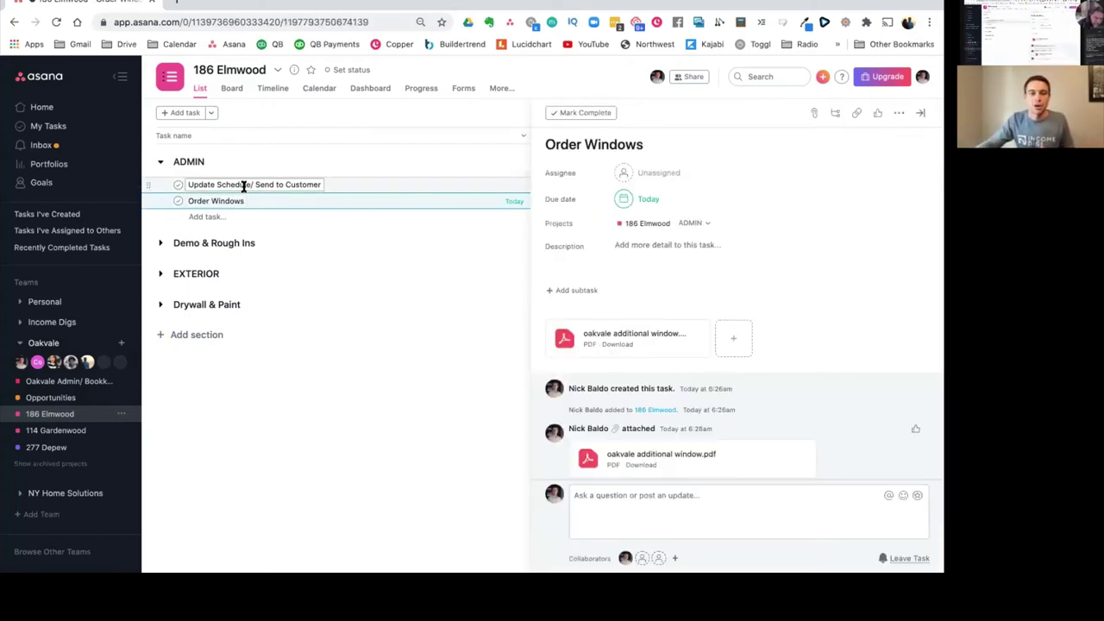
left_click(920, 113)
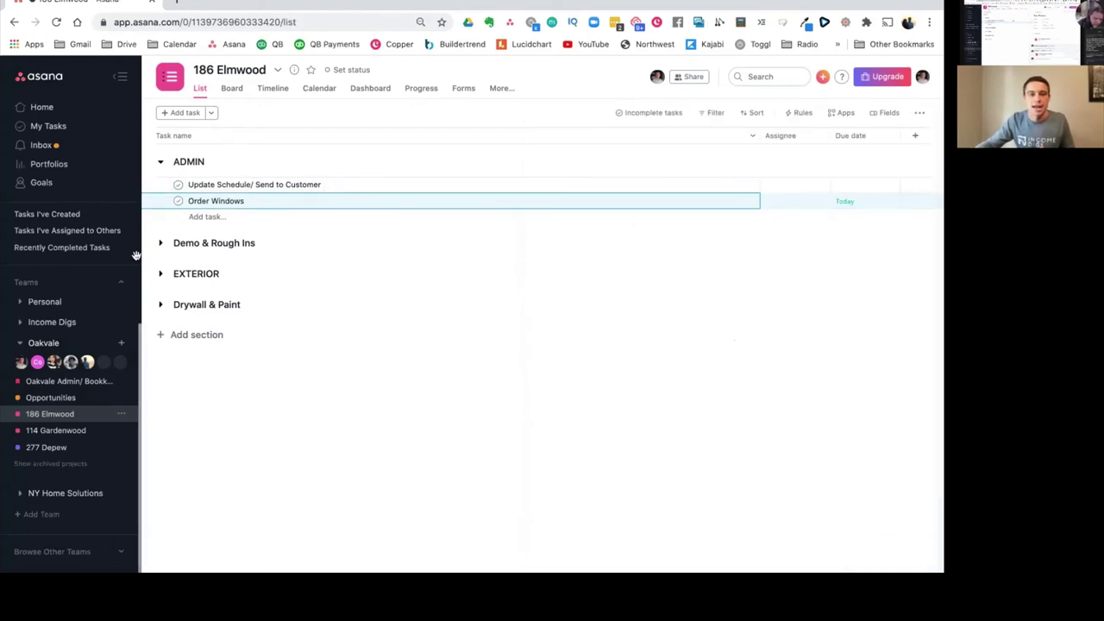
left_click(160, 246)
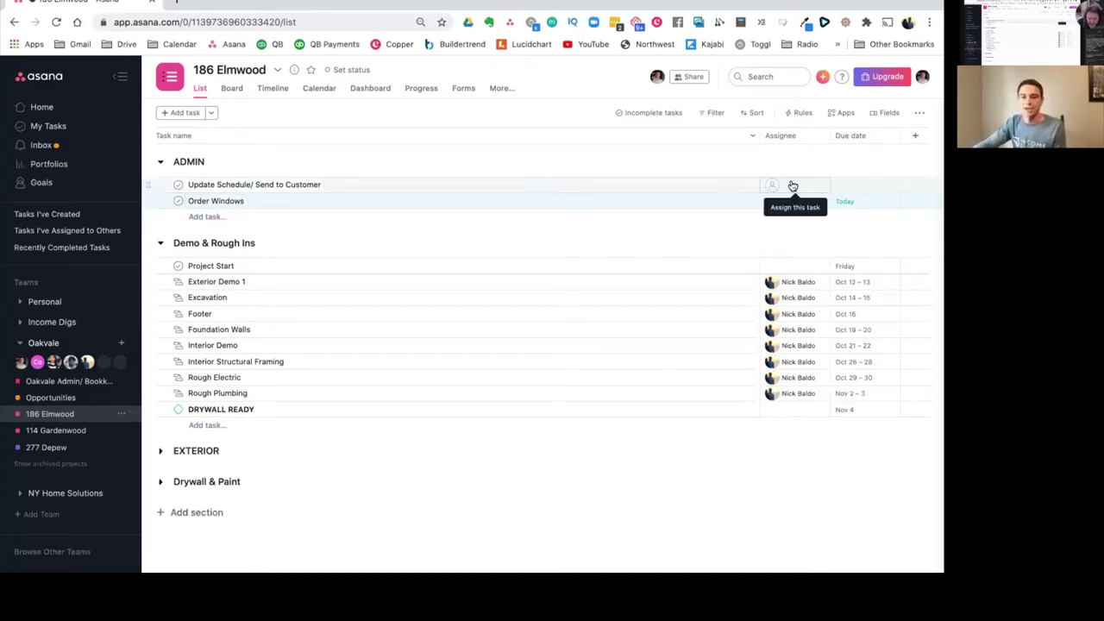
Step: Start a new custom field titled Contractor from the project's Fields menu
left_click(888, 114)
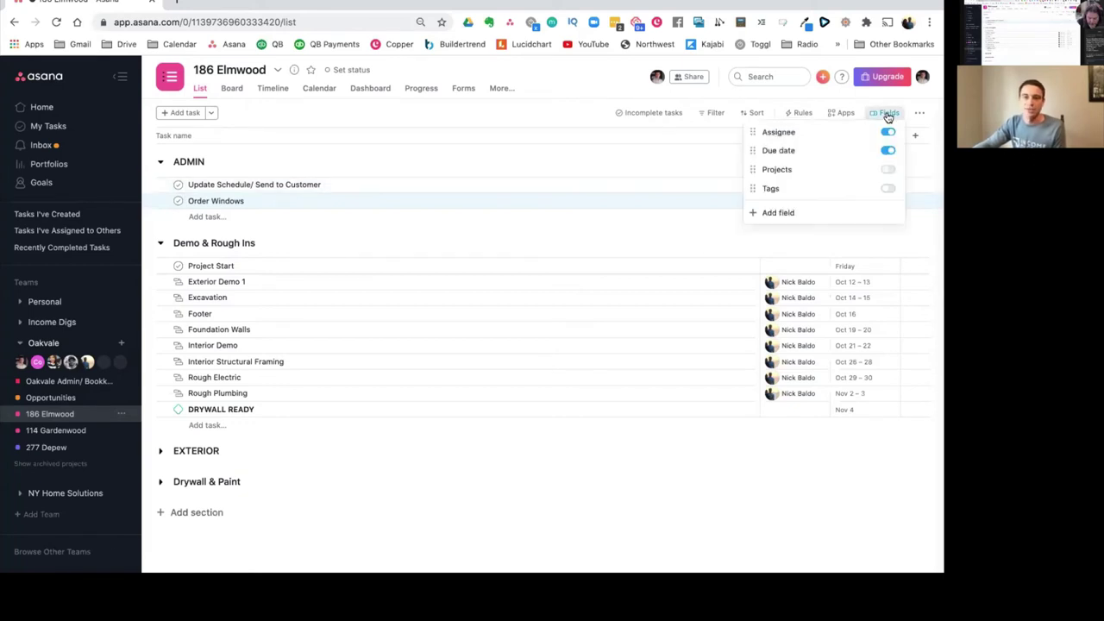
left_click(777, 213)
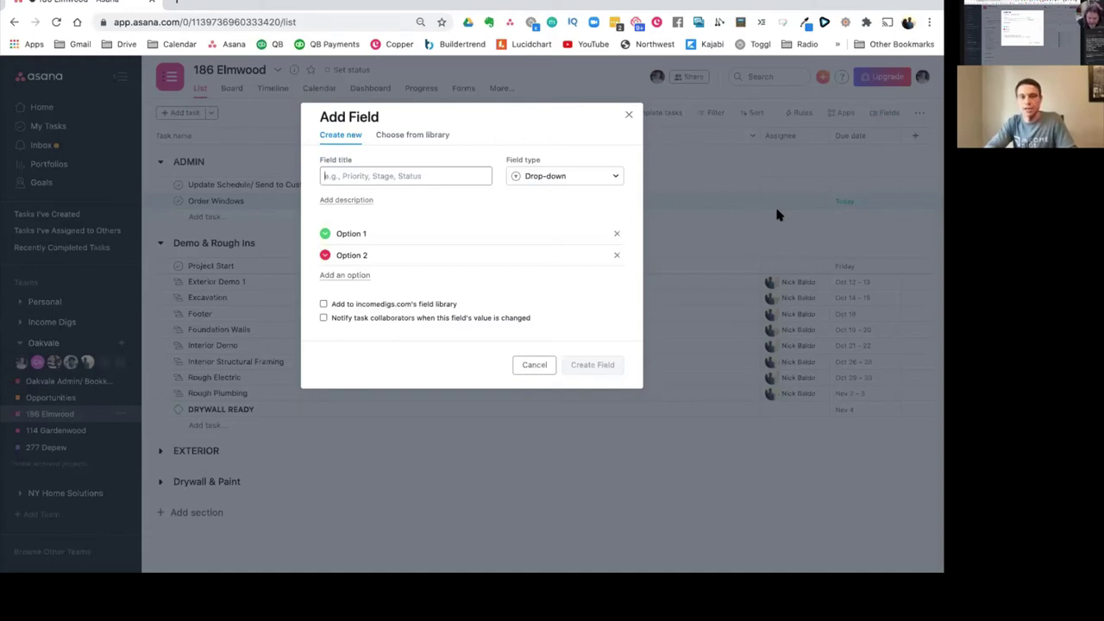
type("Contractor")
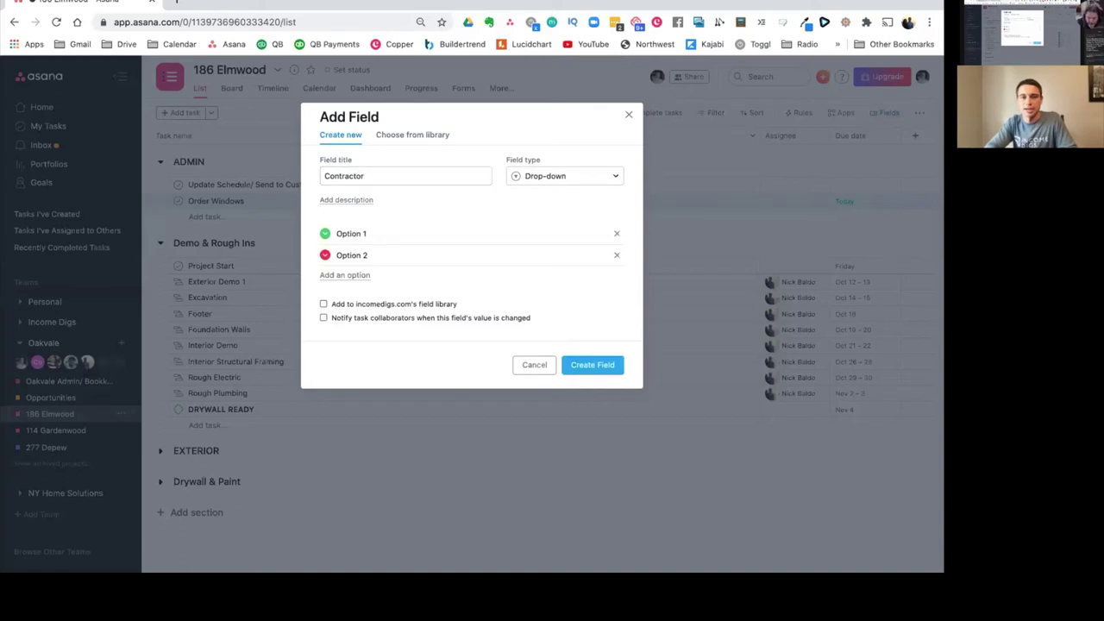
key("Tab")
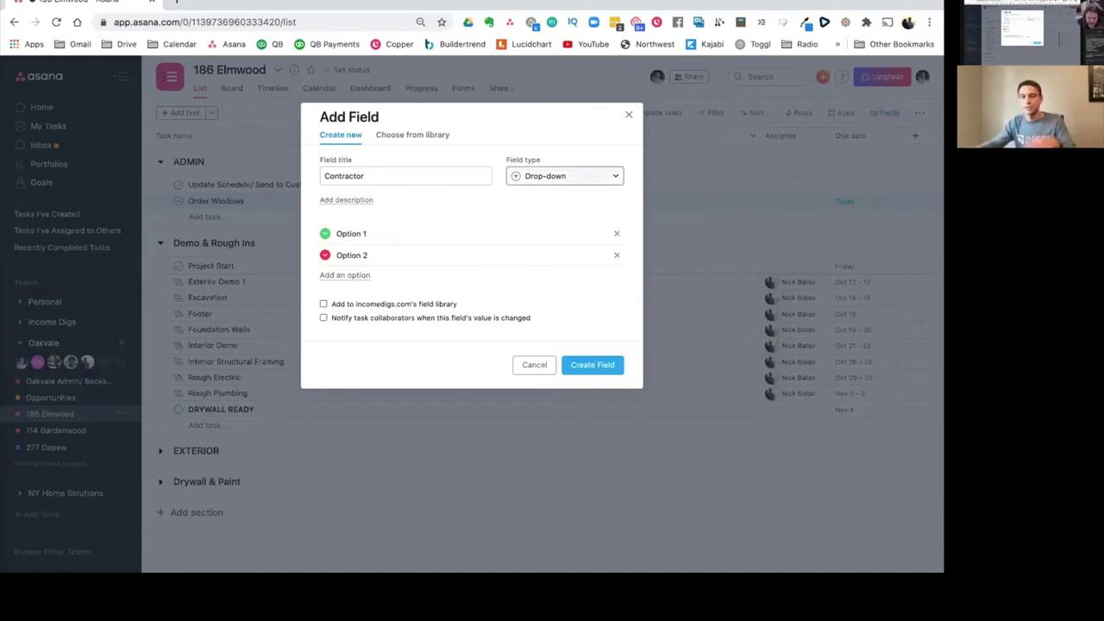
Step: Give the drop-down options Electrian, Plumber, HVAC and Carpenter, and create the field
left_click(451, 227)
key("ctrl+a")
type("Electrian")
key("Tab")
key("Tab")
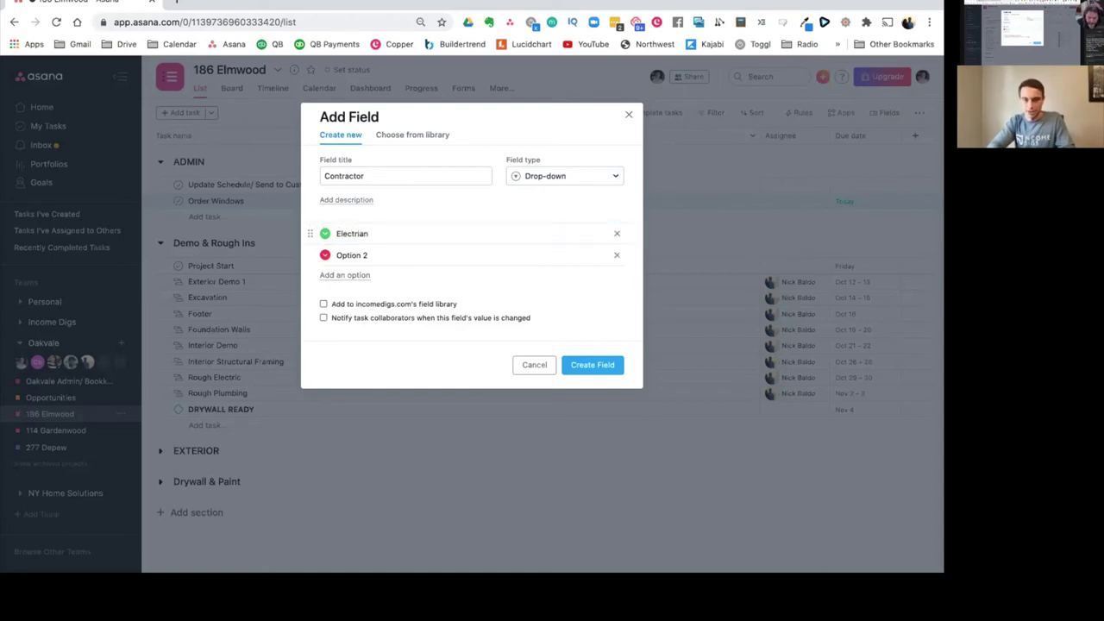
key("ctrl+a")
type("Plumber")
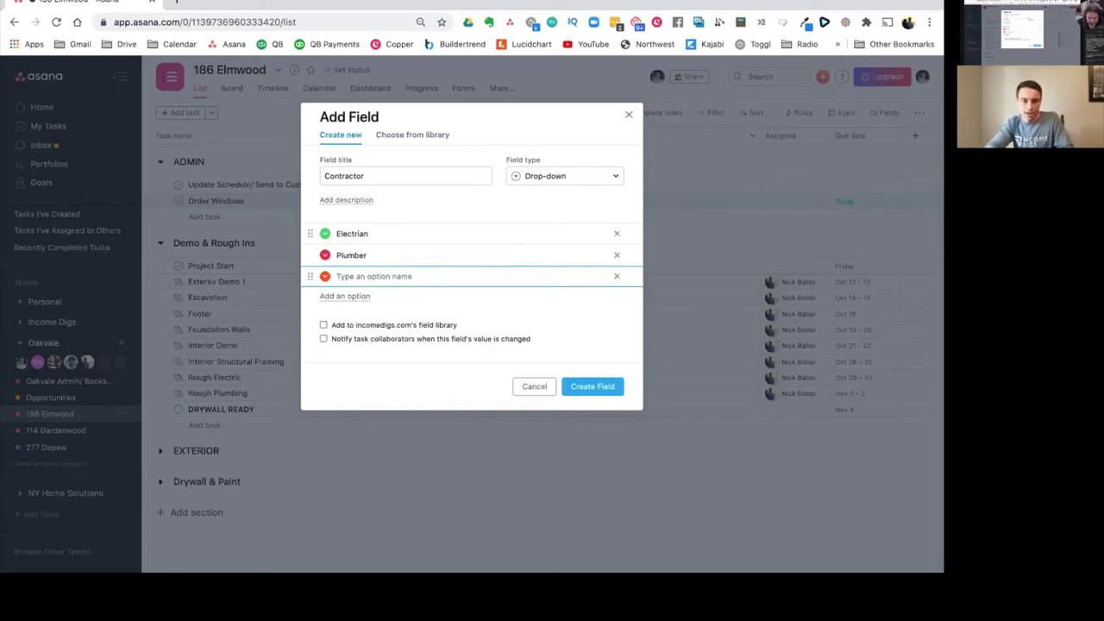
type("HVAC")
key("Return")
type("Carpenter")
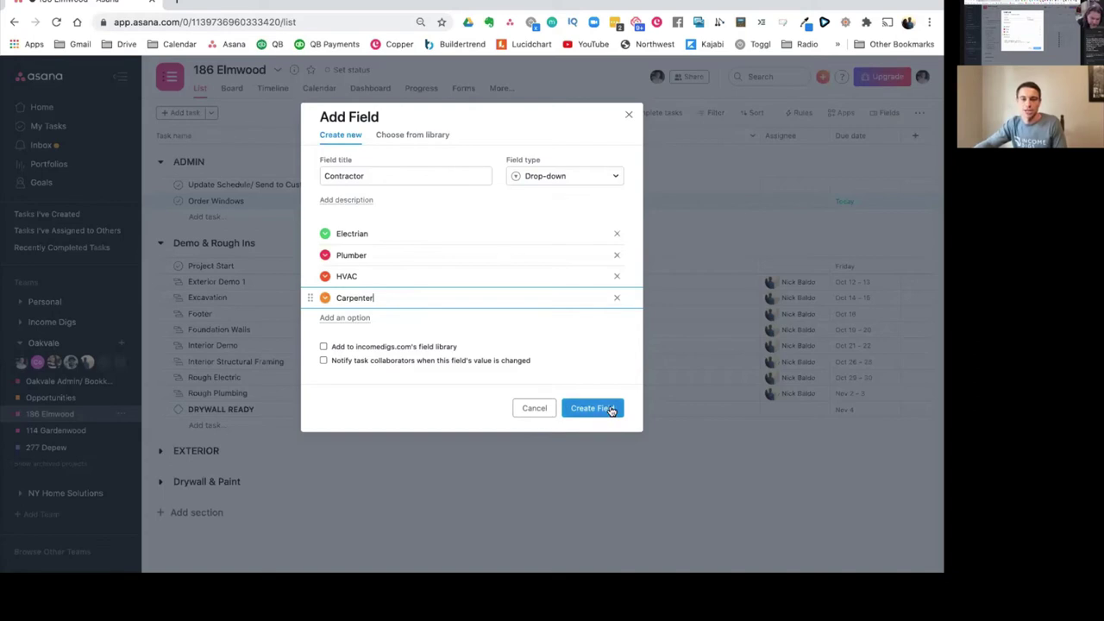
left_click(584, 413)
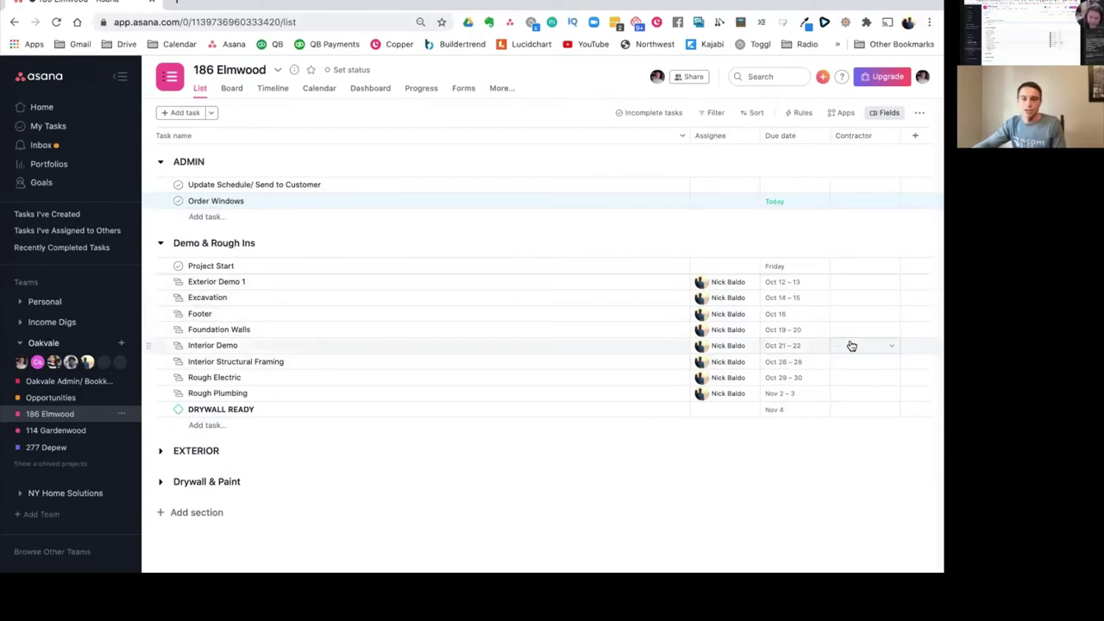
Step: Set Rough Electric's contractor to Electrician and Rough Plumbing's to Plumber
left_click(849, 385)
left_click(855, 414)
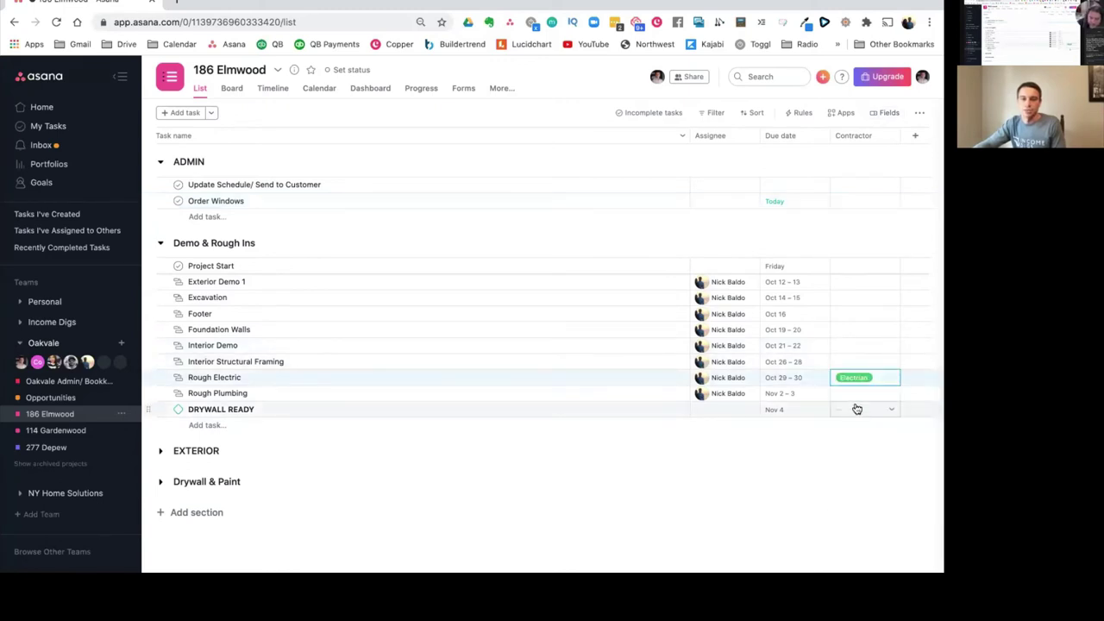
left_click(856, 396)
left_click(856, 444)
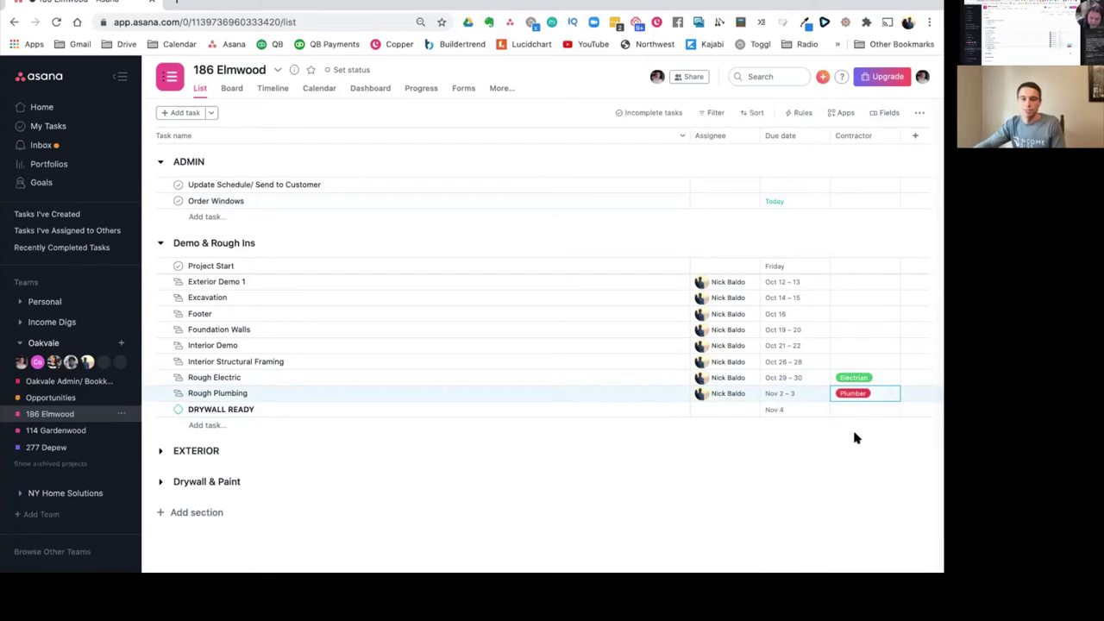
Step: Expand EXTERIOR and Drywall & Paint, and set Drywall Prep and Hang Drywall to Carpenter
left_click(160, 450)
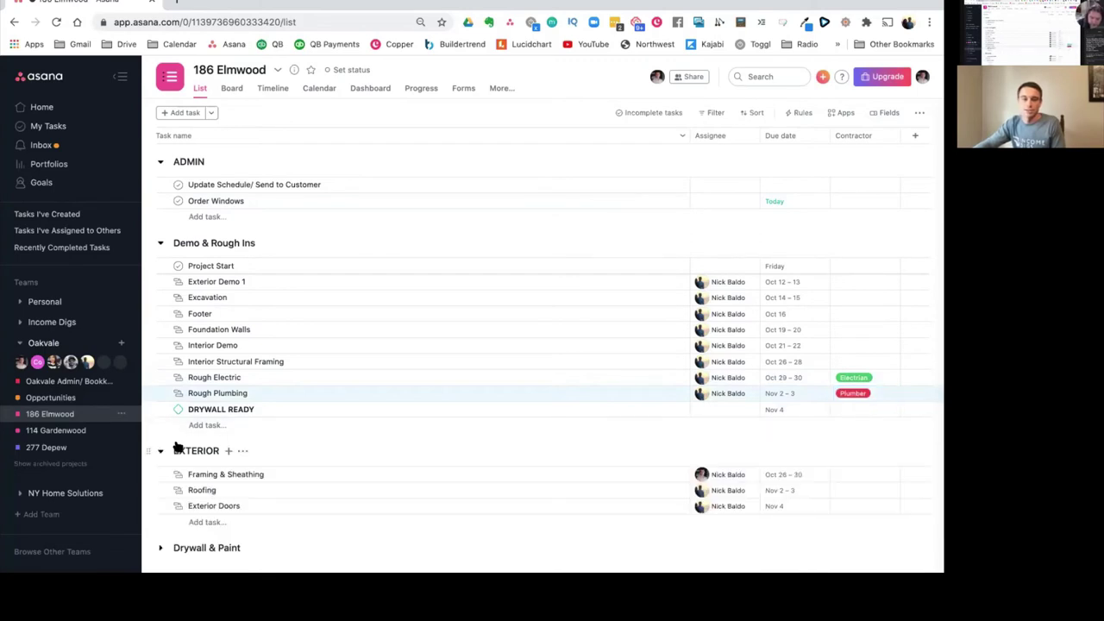
left_click(161, 553)
scroll(485, 532, "down", 2)
left_click(857, 467)
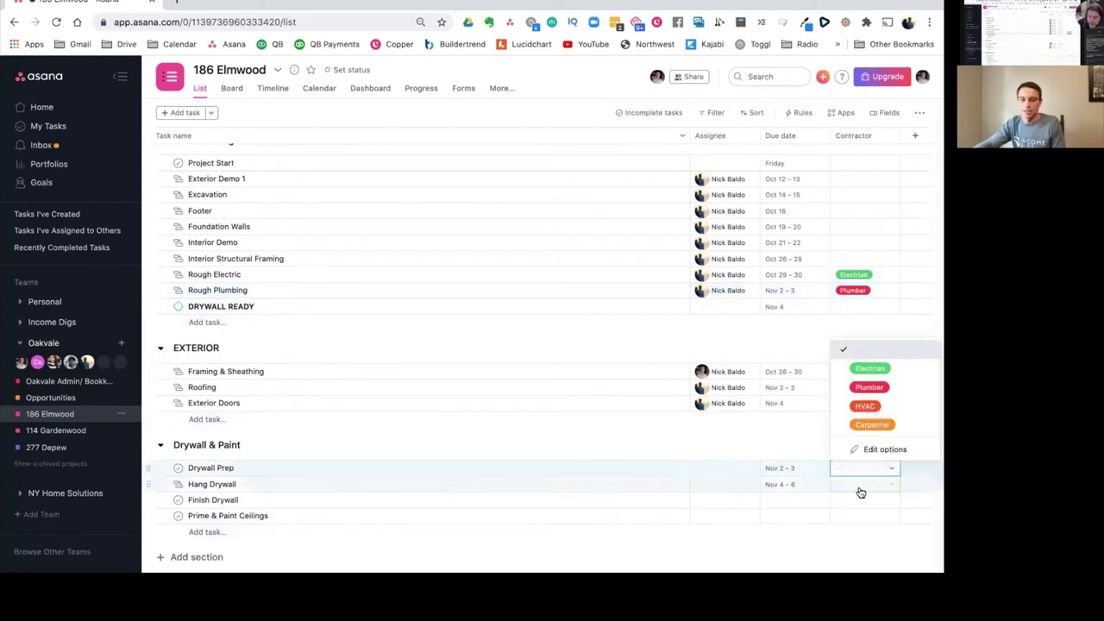
left_click(869, 424)
left_click(858, 489)
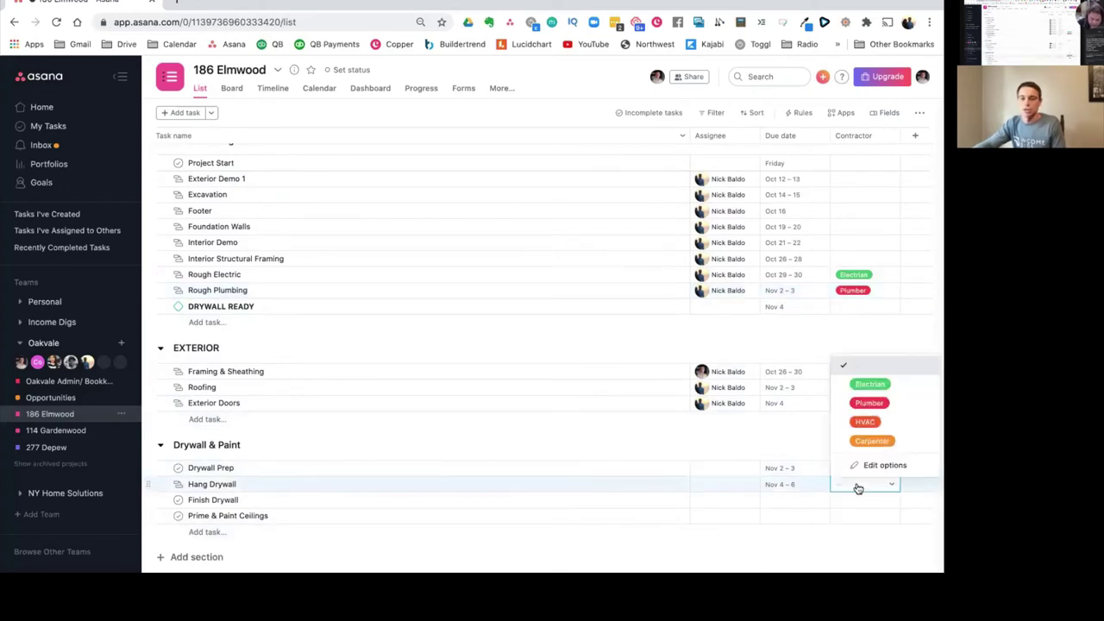
left_click(872, 441)
scroll(687, 438, "up", 3)
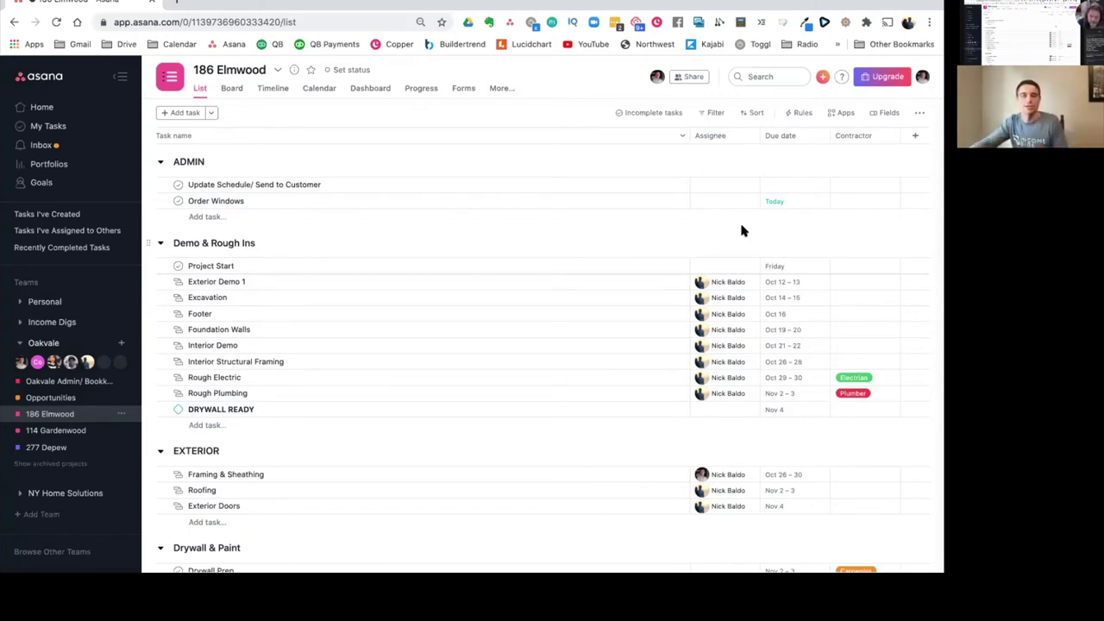
mouse_move(744, 333)
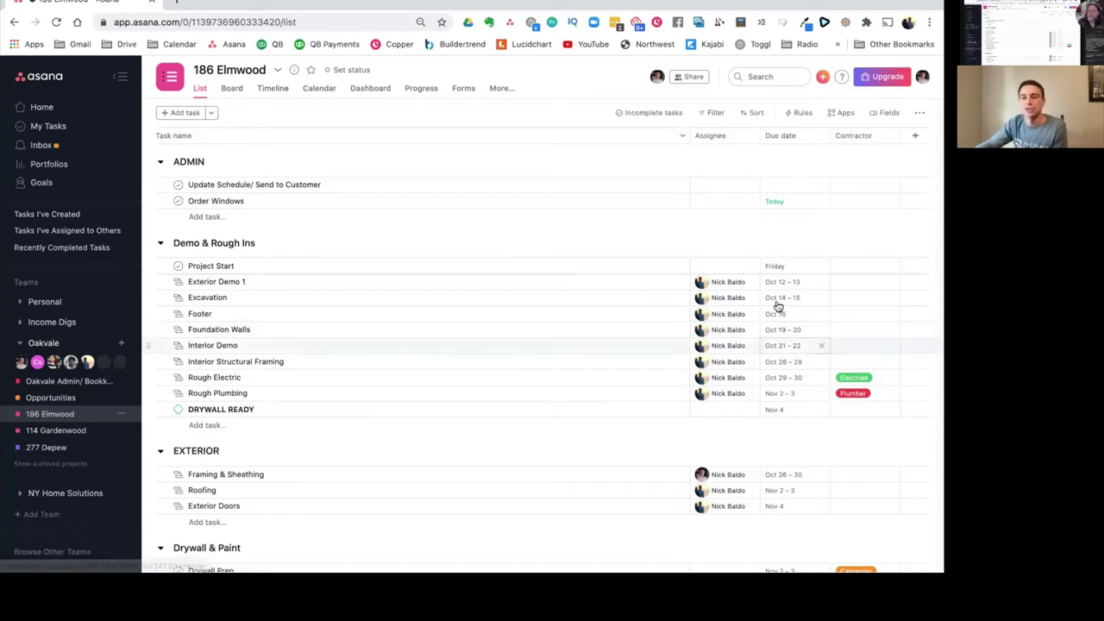
Step: Show the Timeline, move Project Start to Monday, and stretch then restore Excavation's dates
left_click(270, 91)
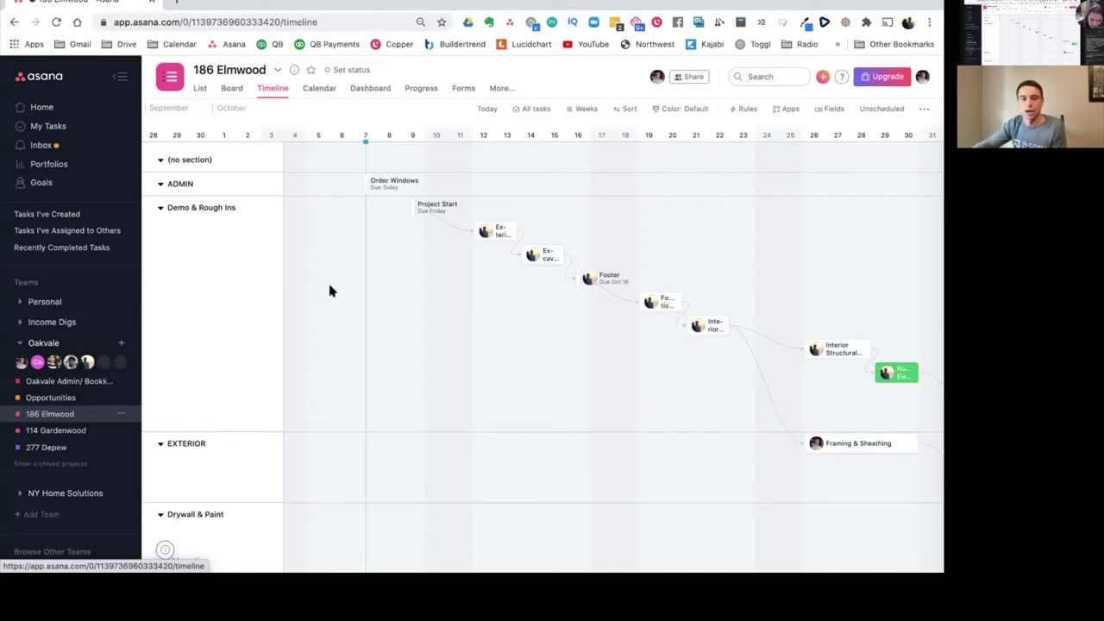
scroll(594, 313, "right", 3)
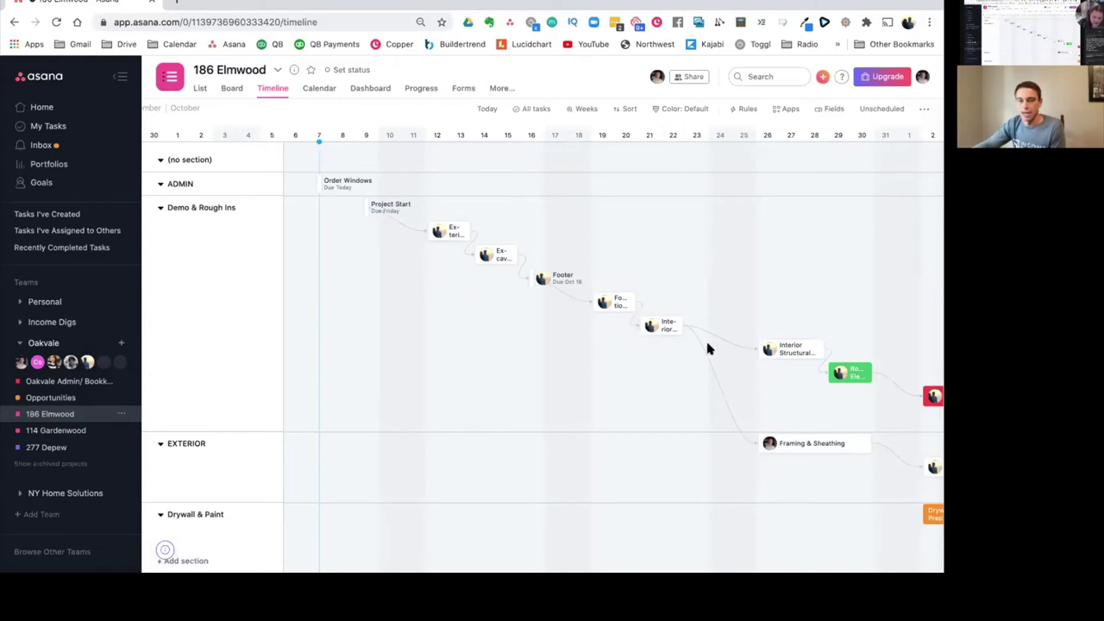
left_click_drag(365, 207, 436, 207)
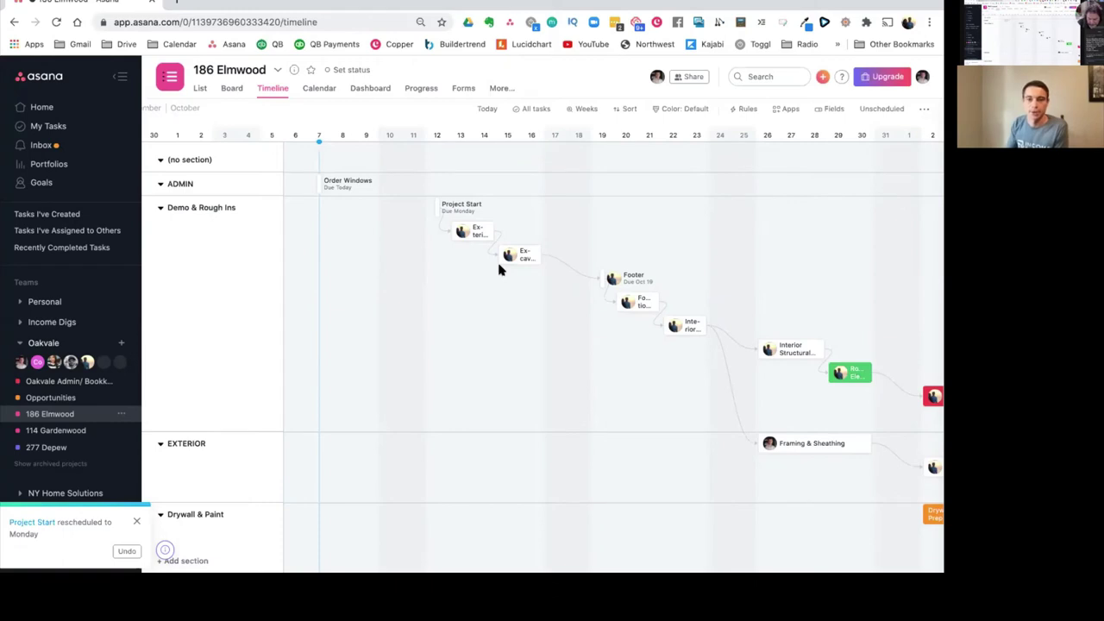
left_click_drag(539, 254, 546, 257)
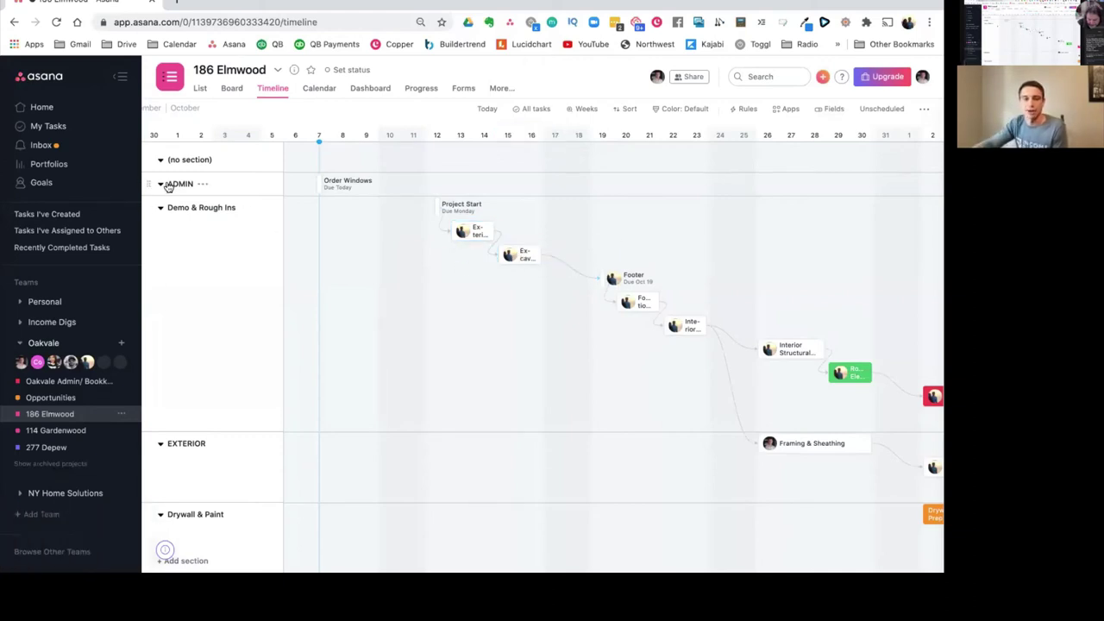
left_click(342, 186)
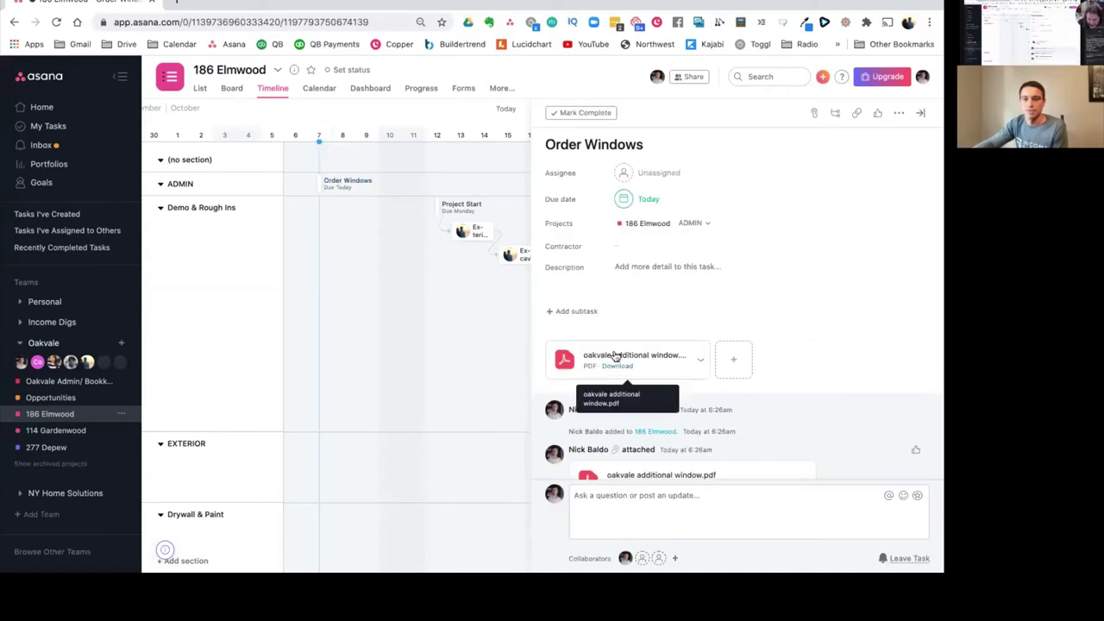
left_click(614, 356)
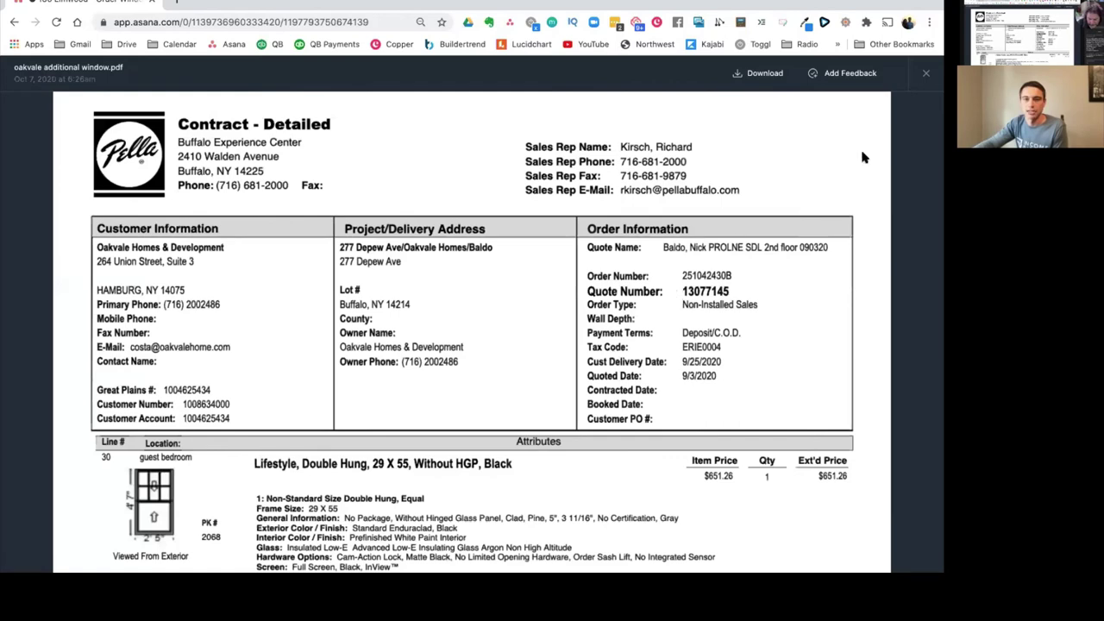
left_click(927, 73)
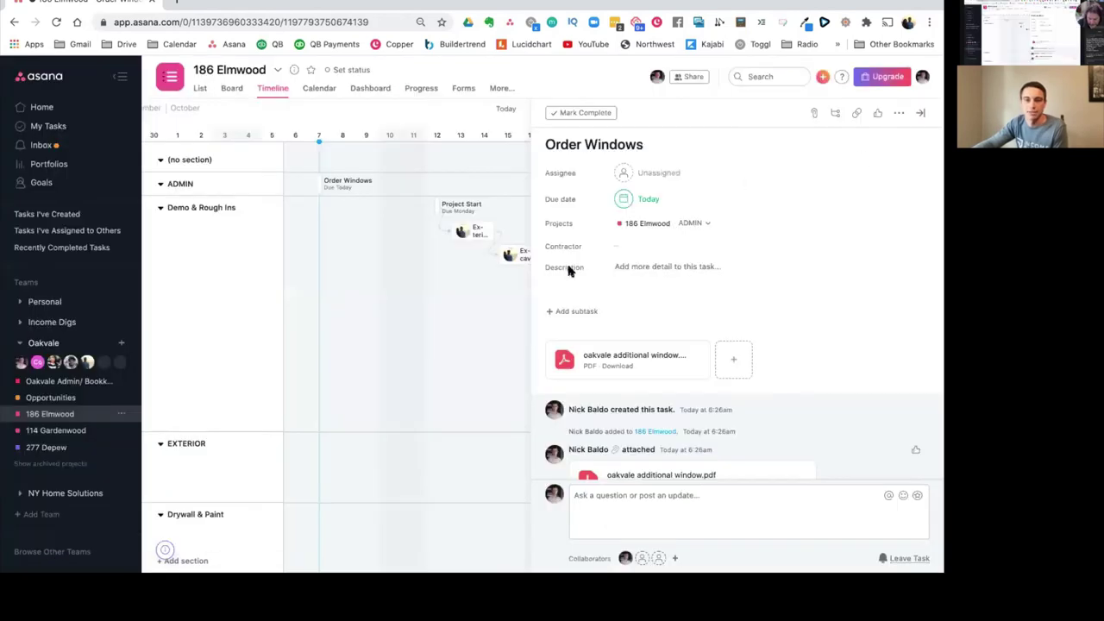
left_click(409, 349)
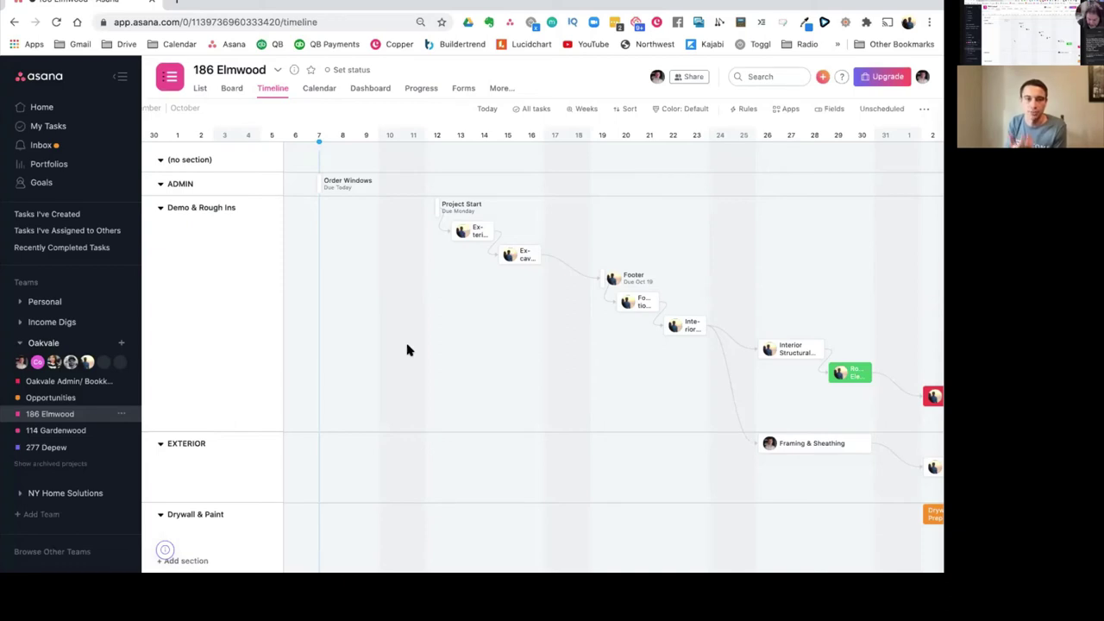
left_click(319, 90)
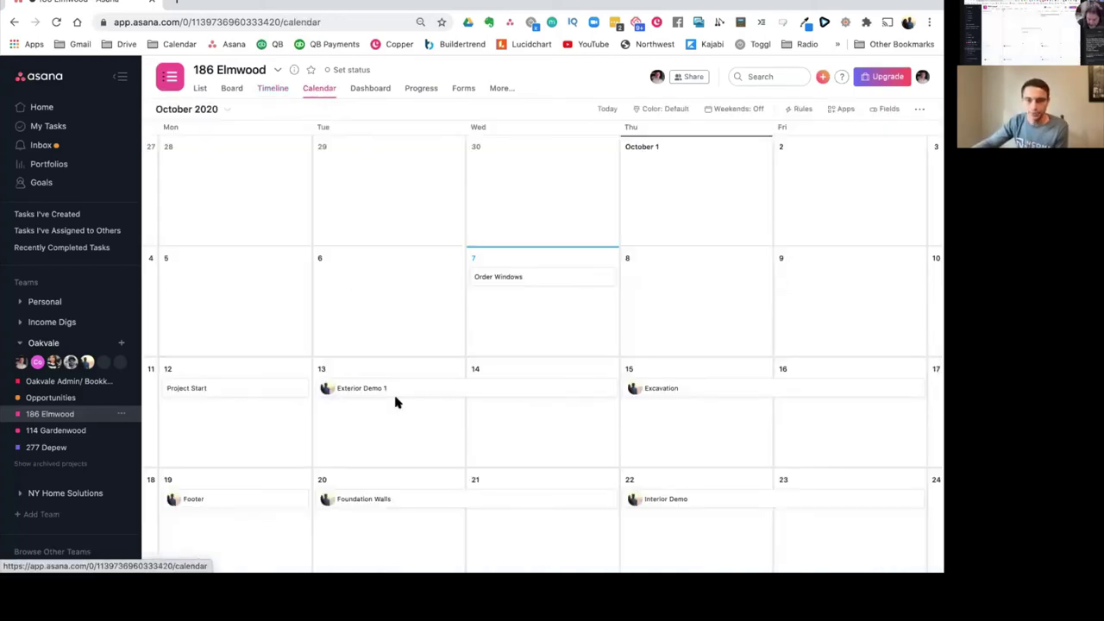
Step: Drag Exterior Demo 1 up a week and back to Oct 13 on the calendar
left_click_drag(393, 397, 439, 394)
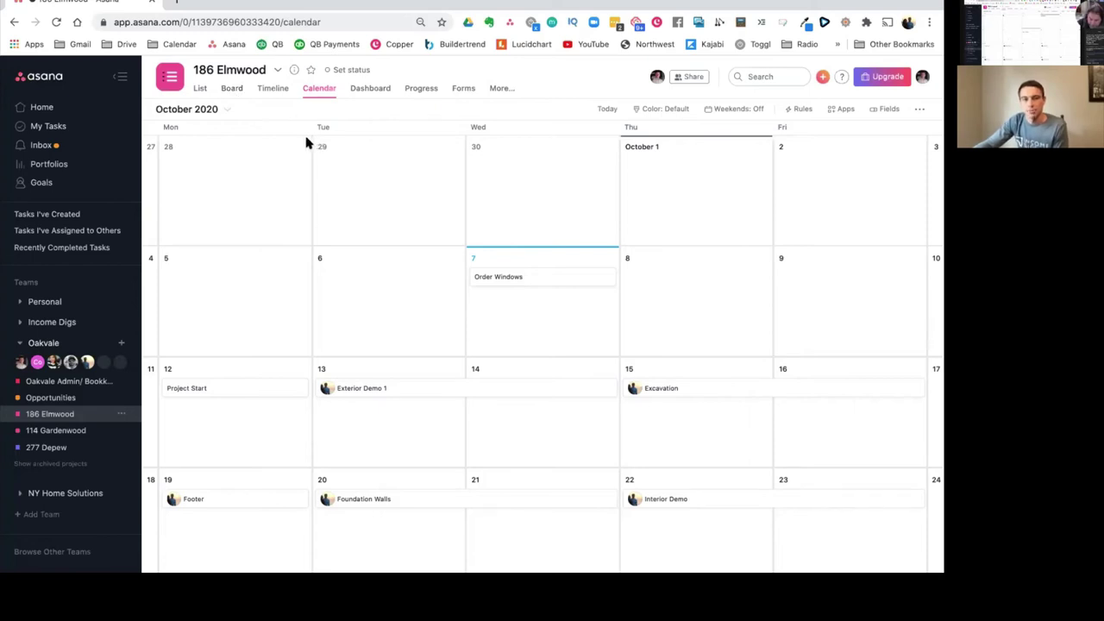
left_click(232, 89)
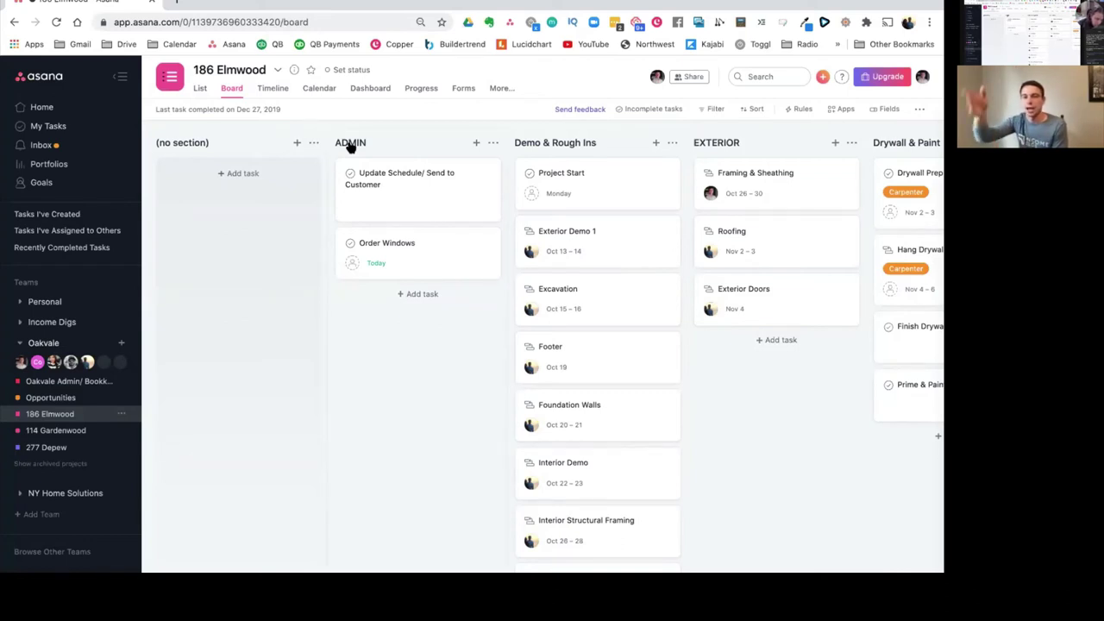
left_click(586, 175)
left_click_drag(586, 176, 599, 172)
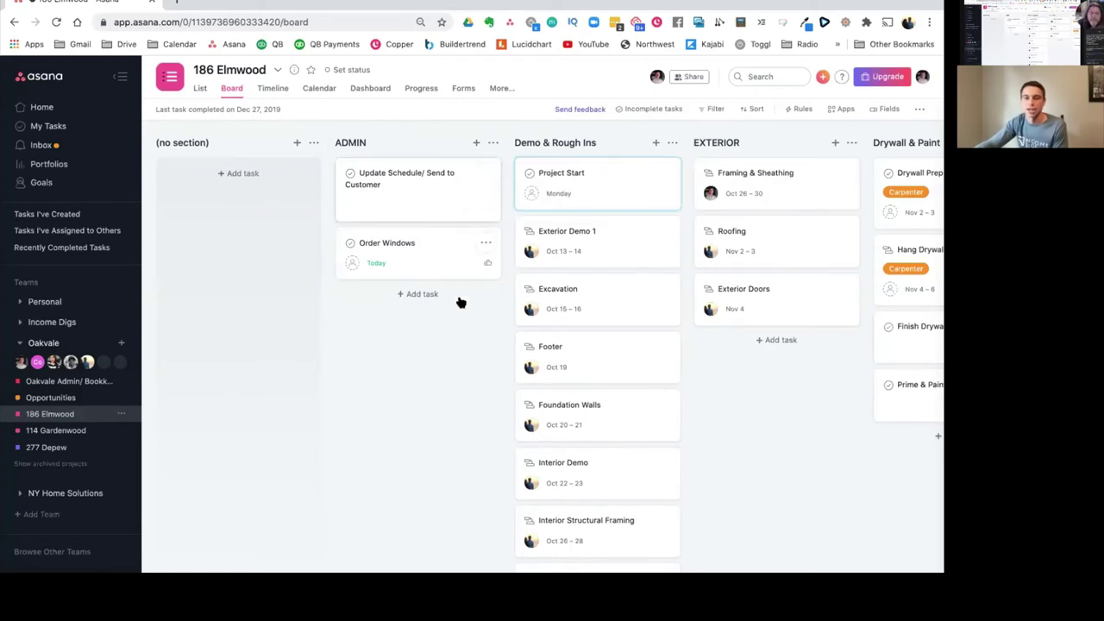
scroll(705, 337, "right", 4)
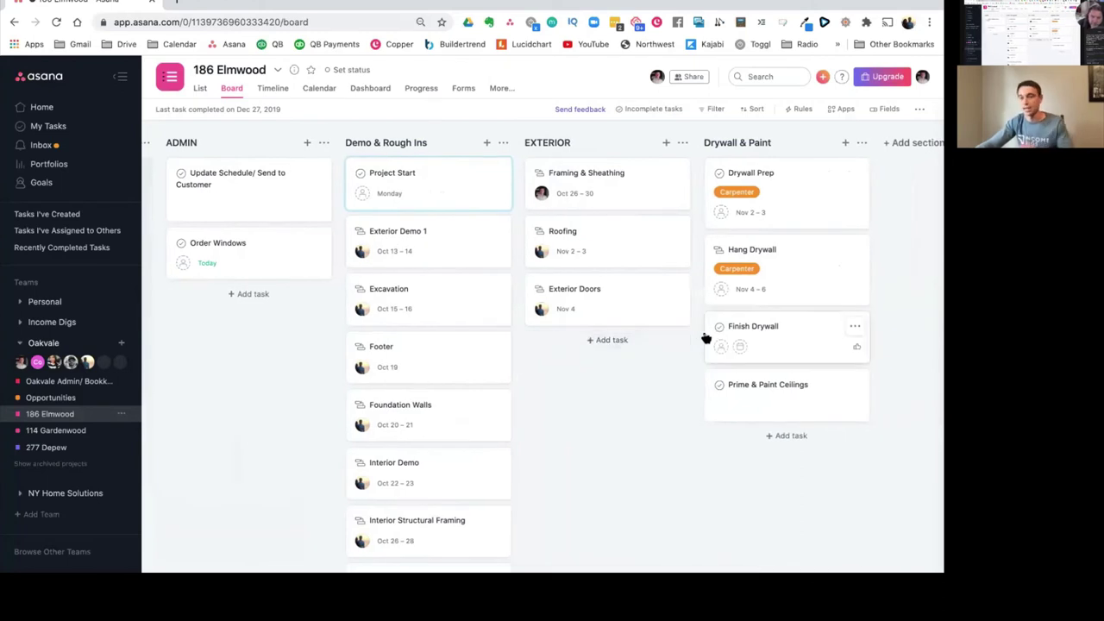
scroll(706, 340, "left", 4)
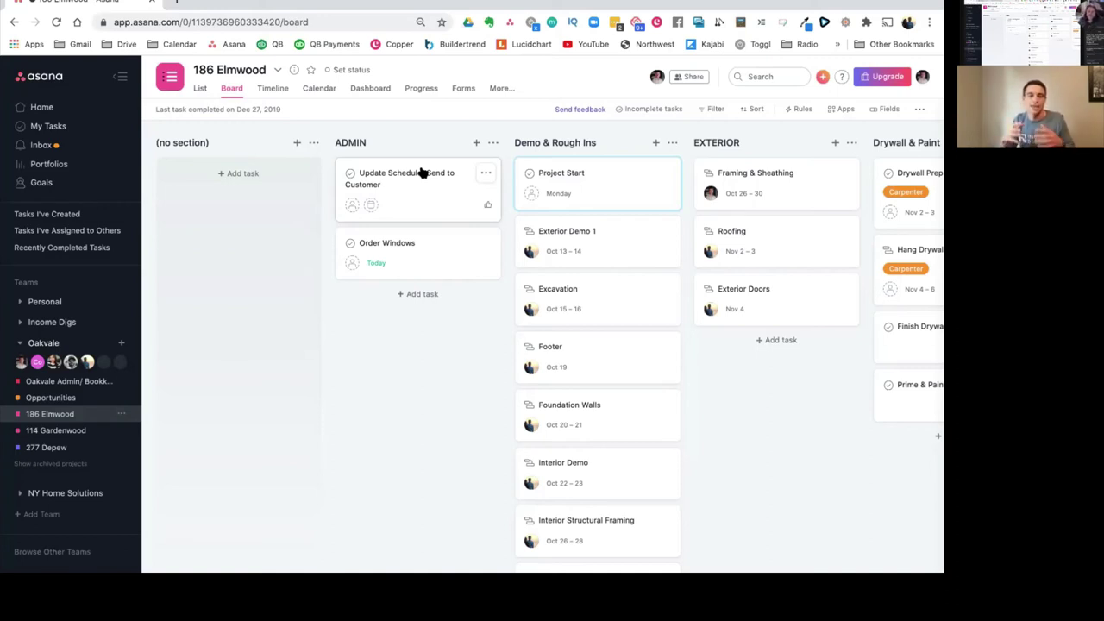
left_click(195, 95)
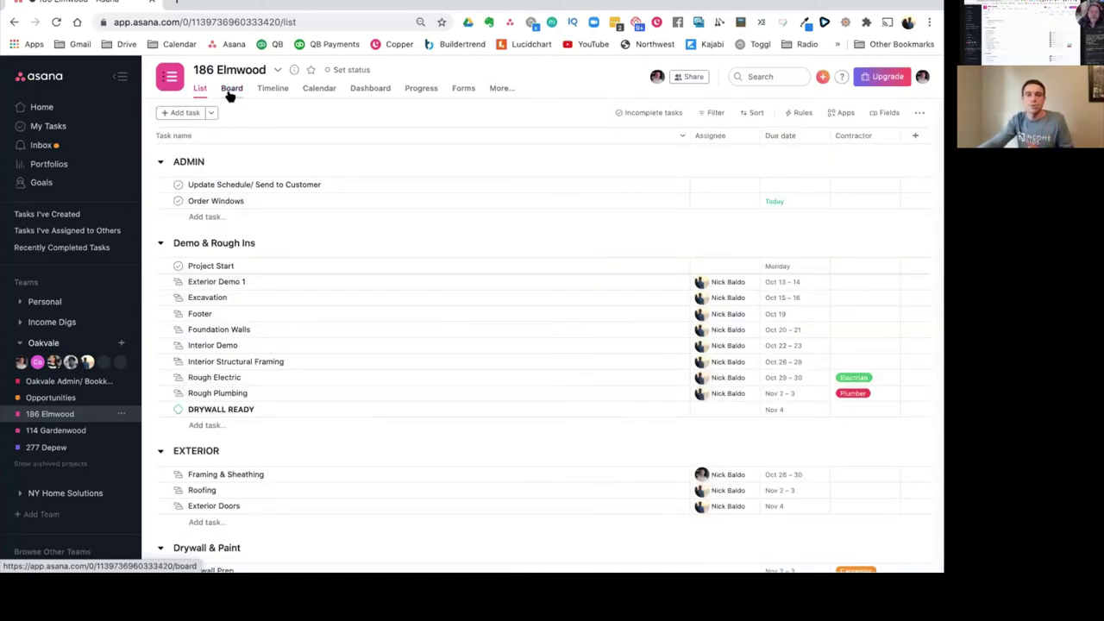
left_click(231, 93)
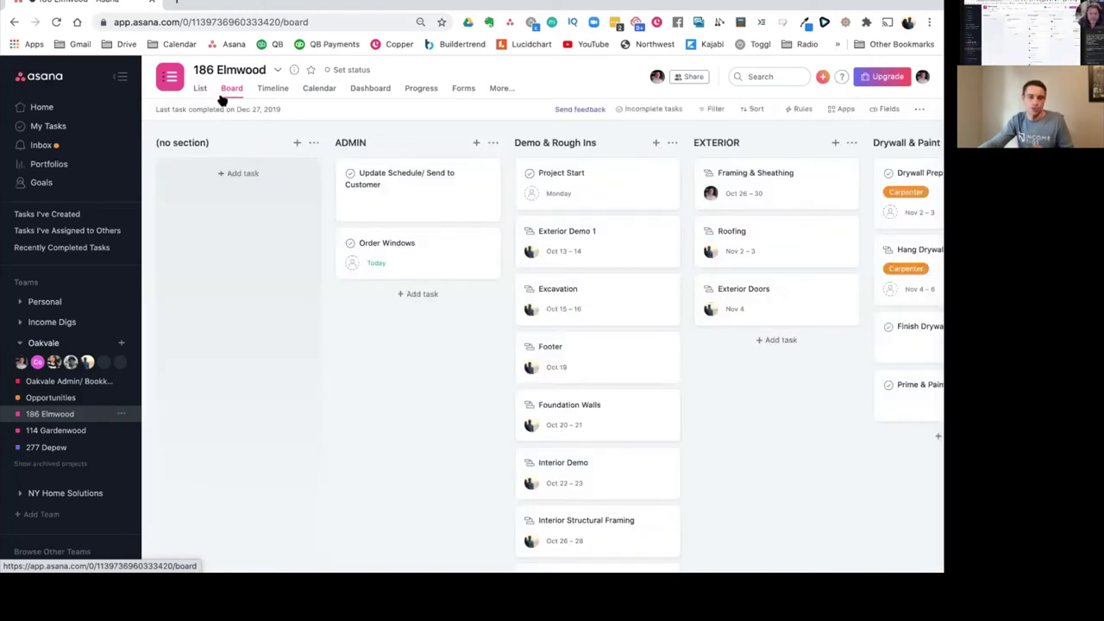
left_click(200, 93)
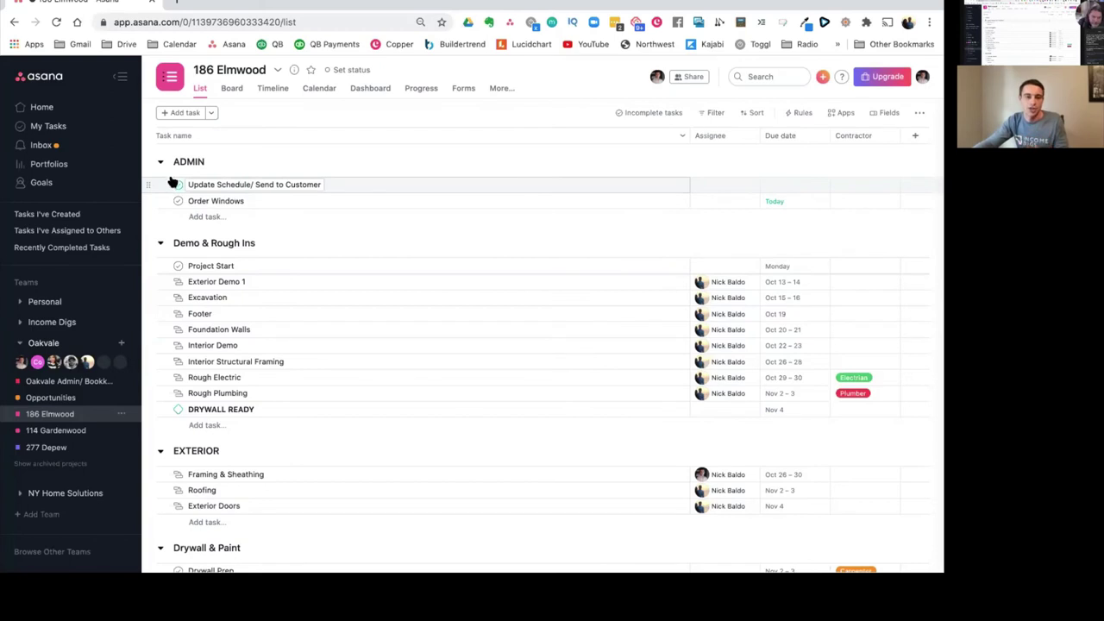
left_click(55, 430)
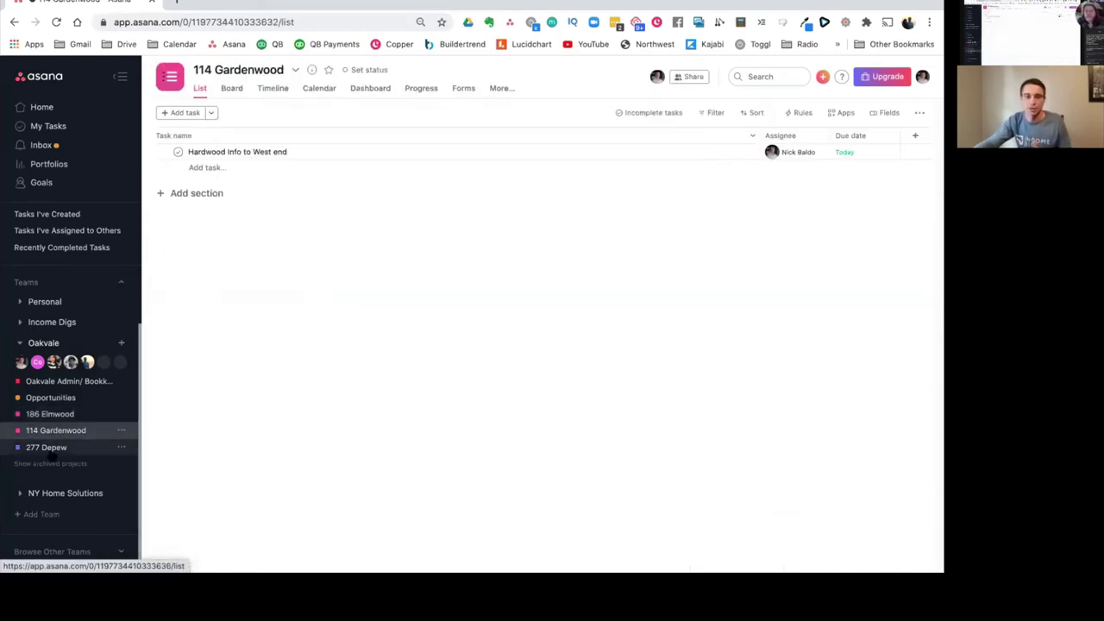
right_click(50, 449)
left_click(36, 450)
left_click(36, 450)
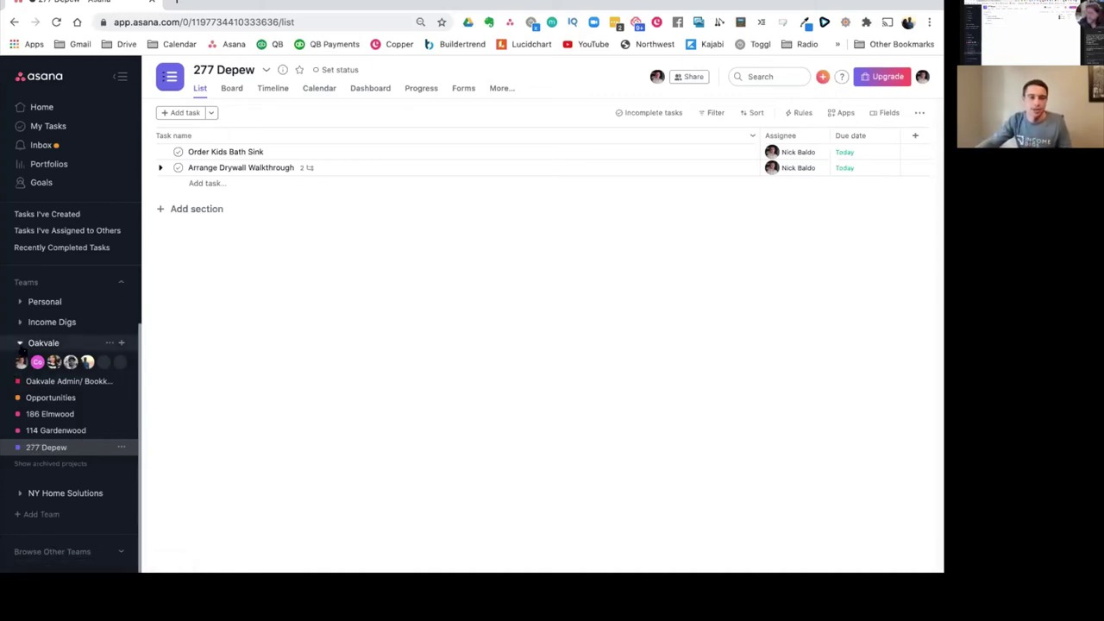
left_click(100, 347)
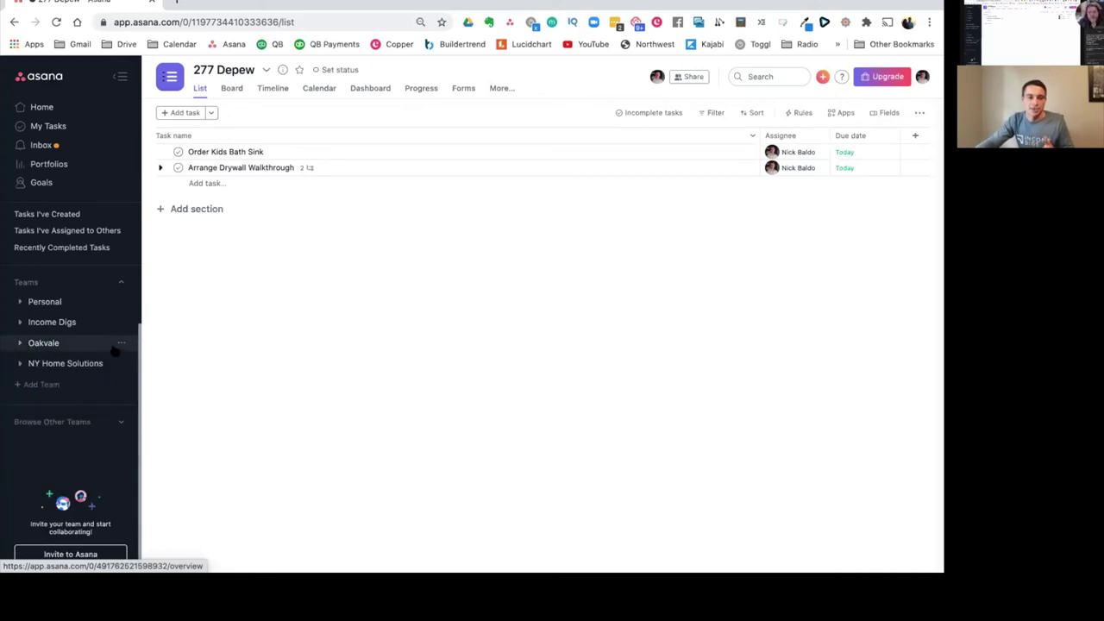
left_click(20, 321)
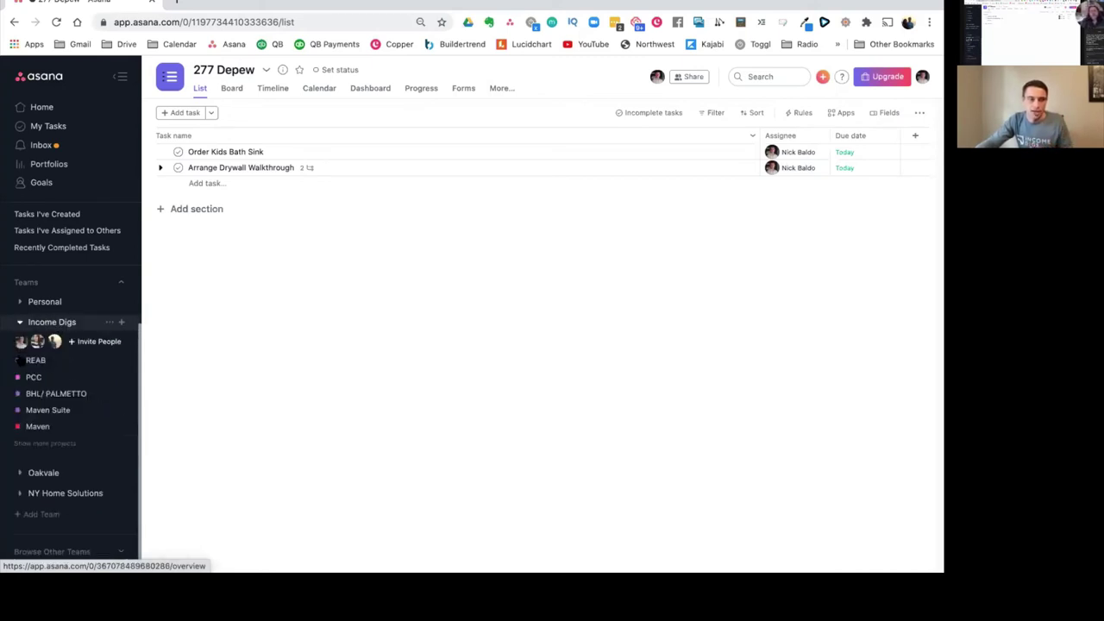
Step: Open REAB and filter its list to All completed tasks
left_click(39, 361)
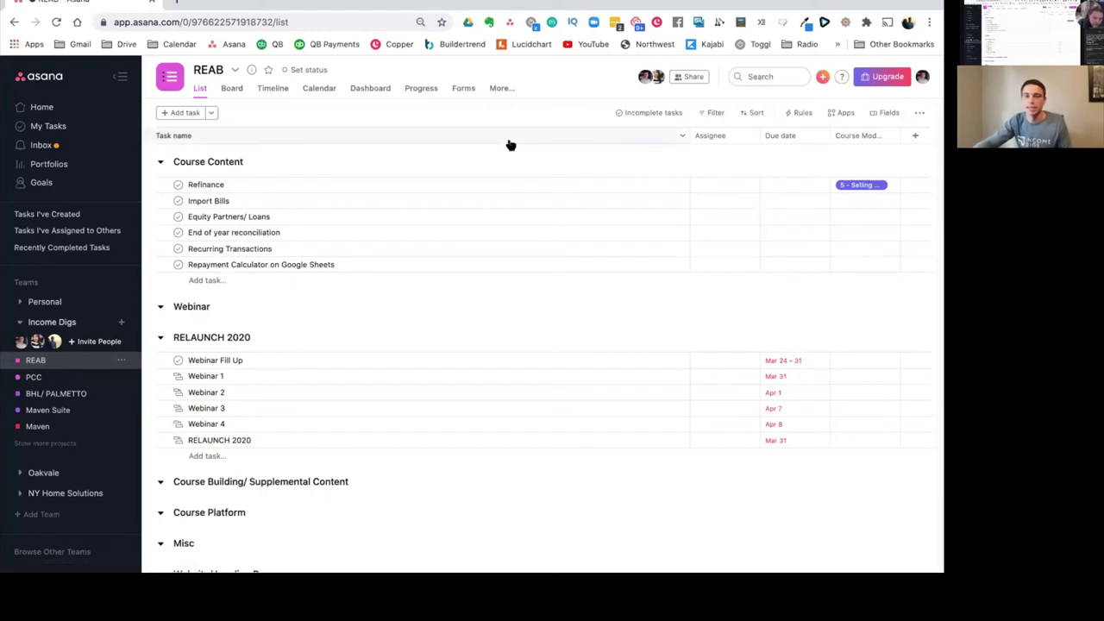
left_click(640, 114)
mouse_move(641, 154)
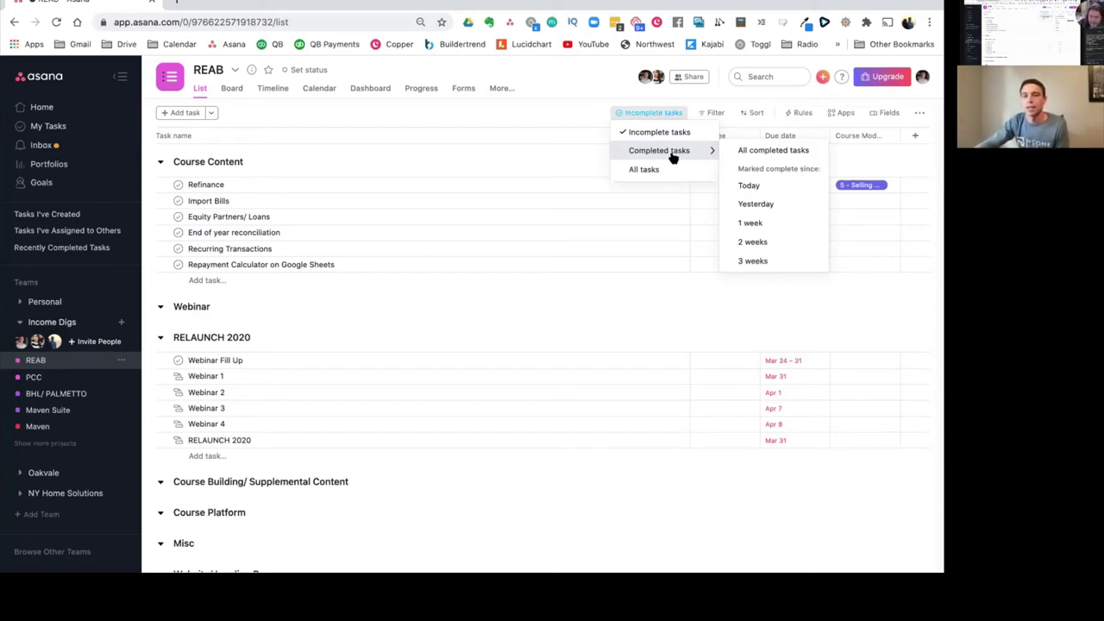
left_click(780, 151)
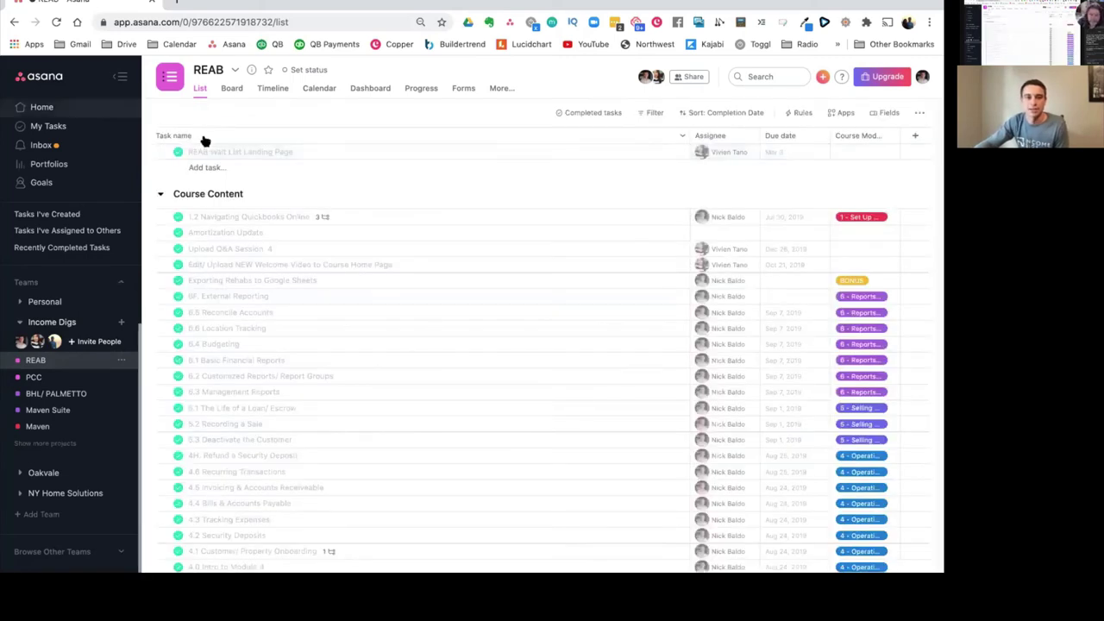
Step: Collapse the sidebar and review REAB's finished lessons from 1.1 through Module 3 and Webinar
left_click(120, 77)
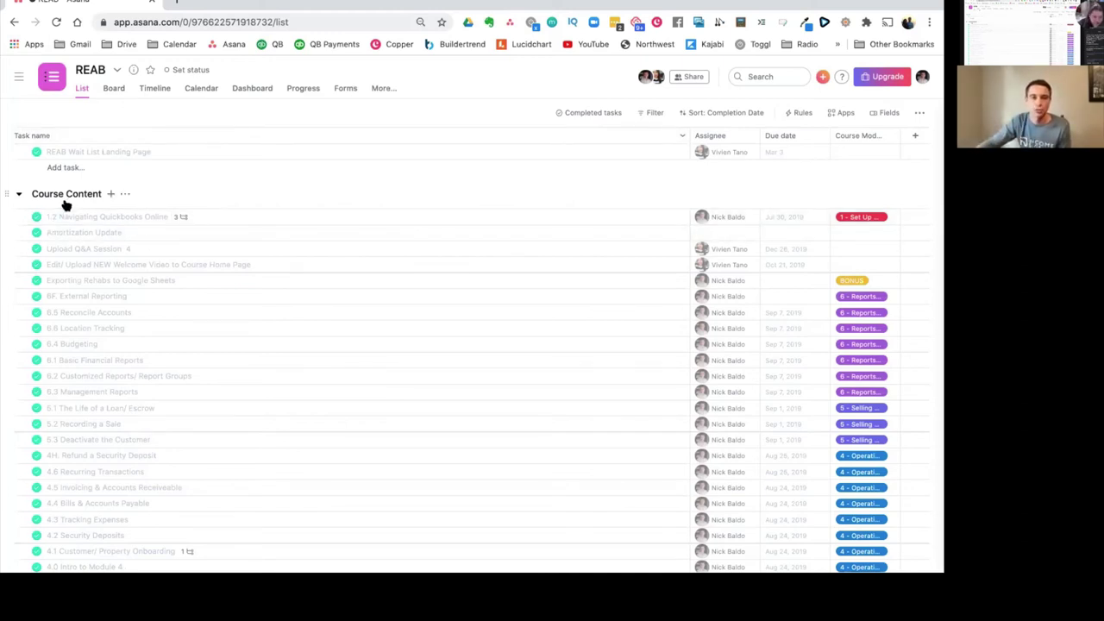
scroll(64, 231, "down", 2)
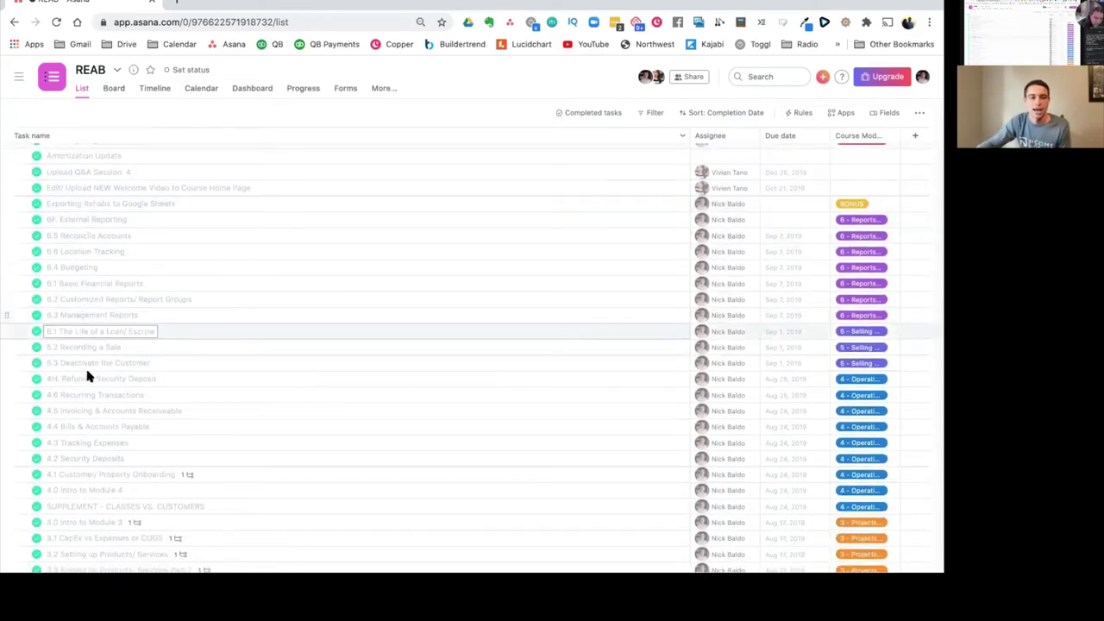
scroll(87, 388, "down", 4)
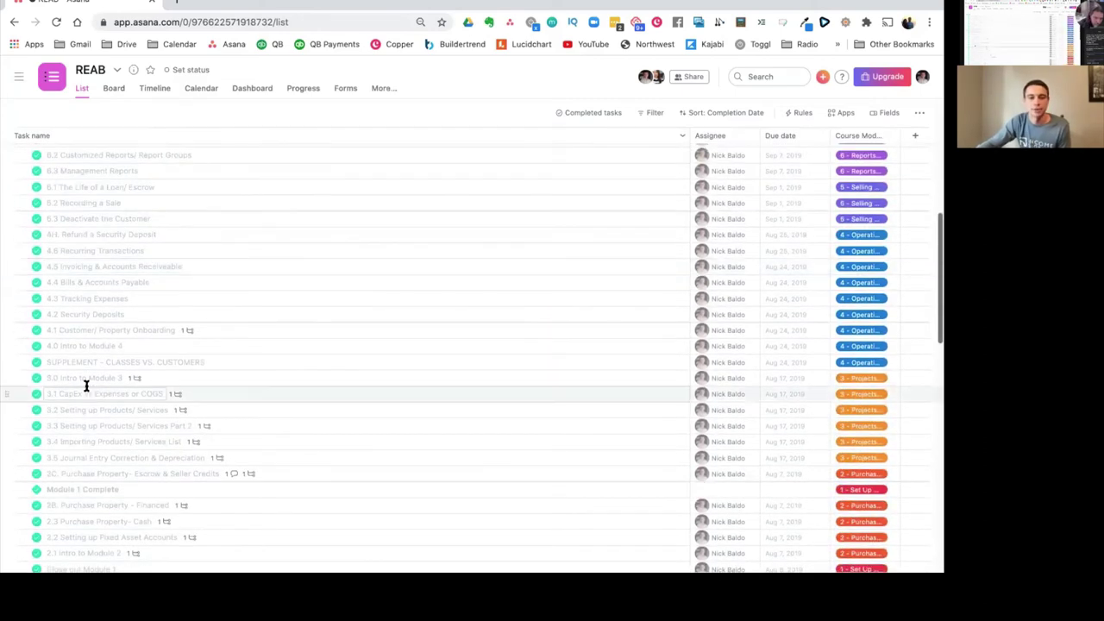
scroll(87, 387, "down", 5)
scroll(87, 387, "down", 2)
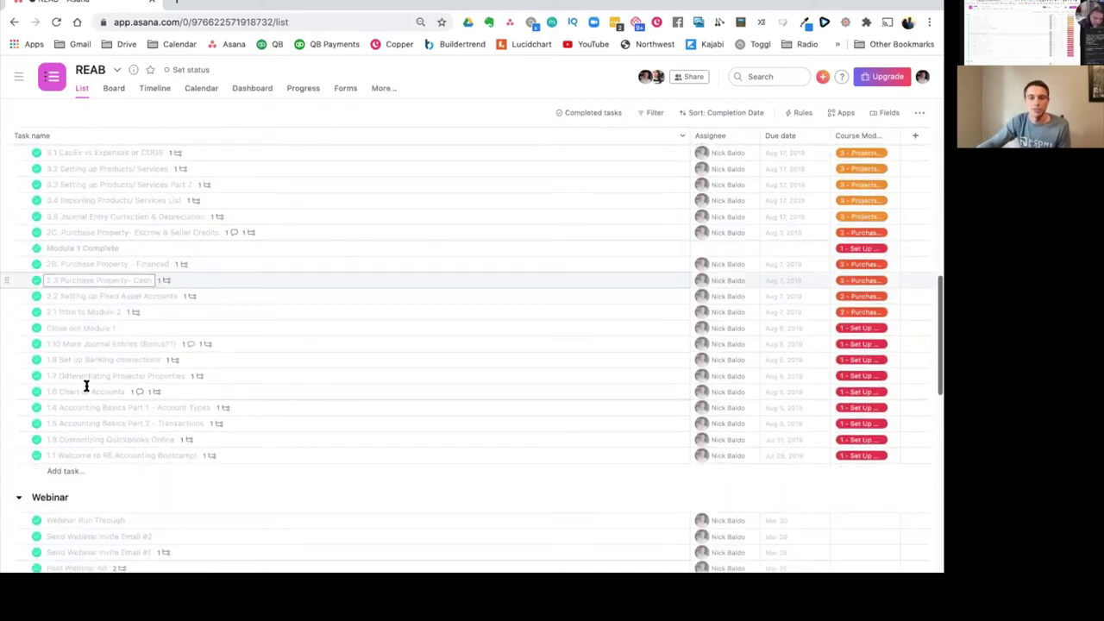
scroll(86, 387, "up", 2)
scroll(86, 385, "up", 10)
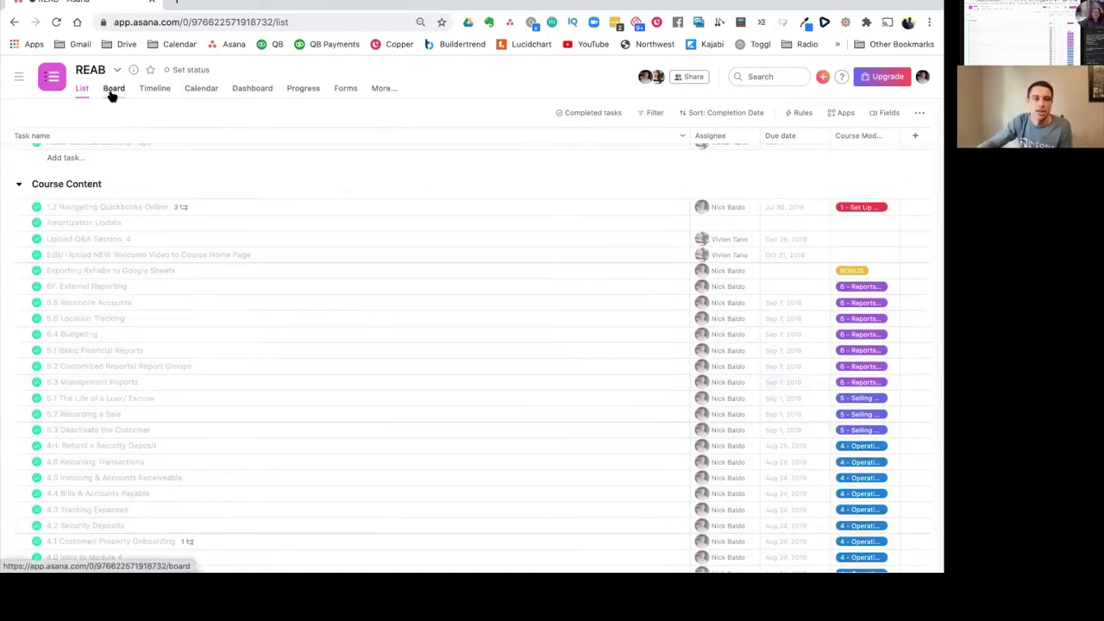
scroll(360, 320, "down", 8)
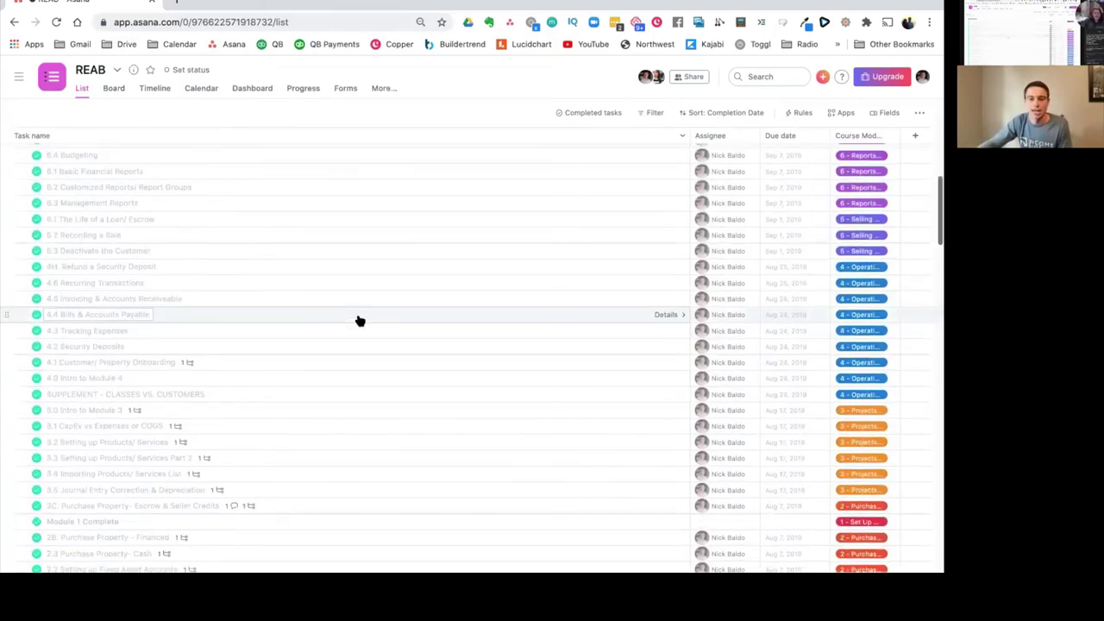
scroll(353, 323, "down", 3)
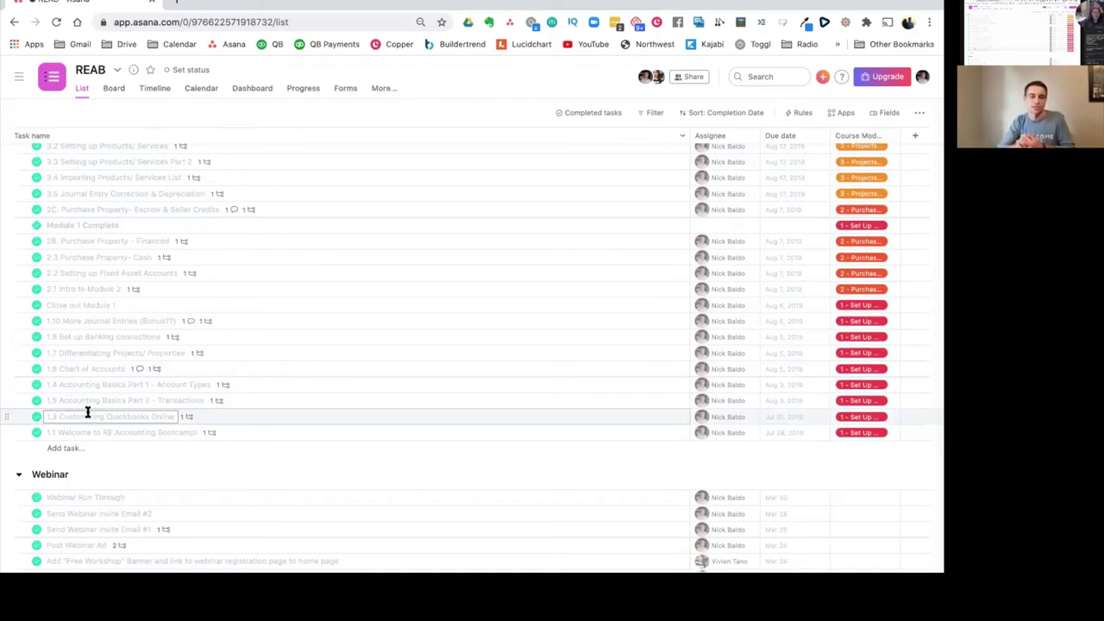
left_click(153, 296)
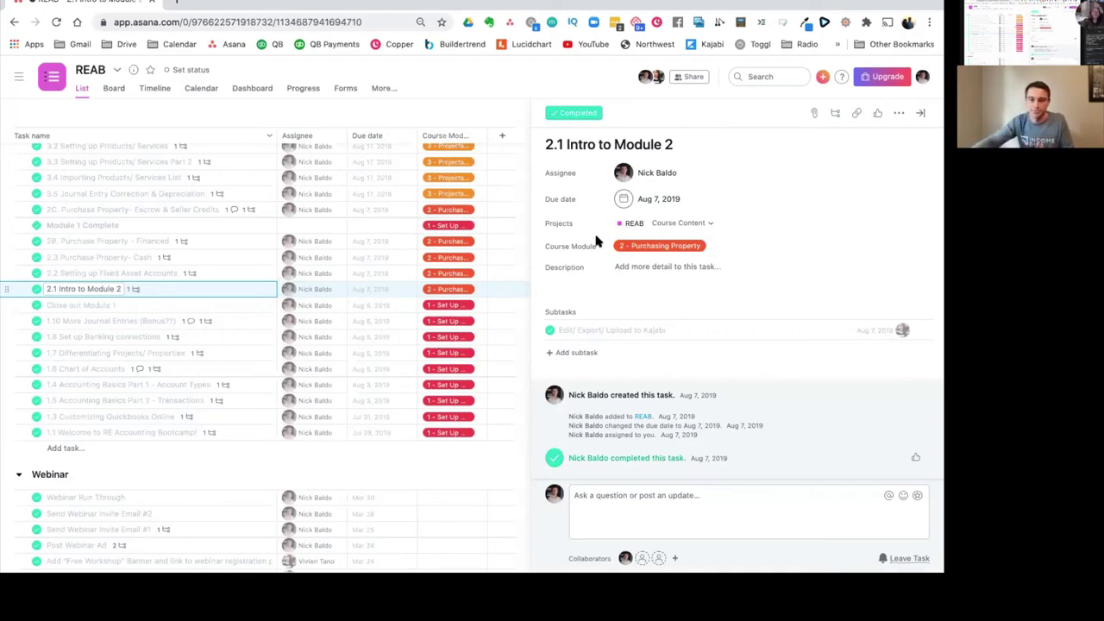
scroll(897, 328, "down", 1)
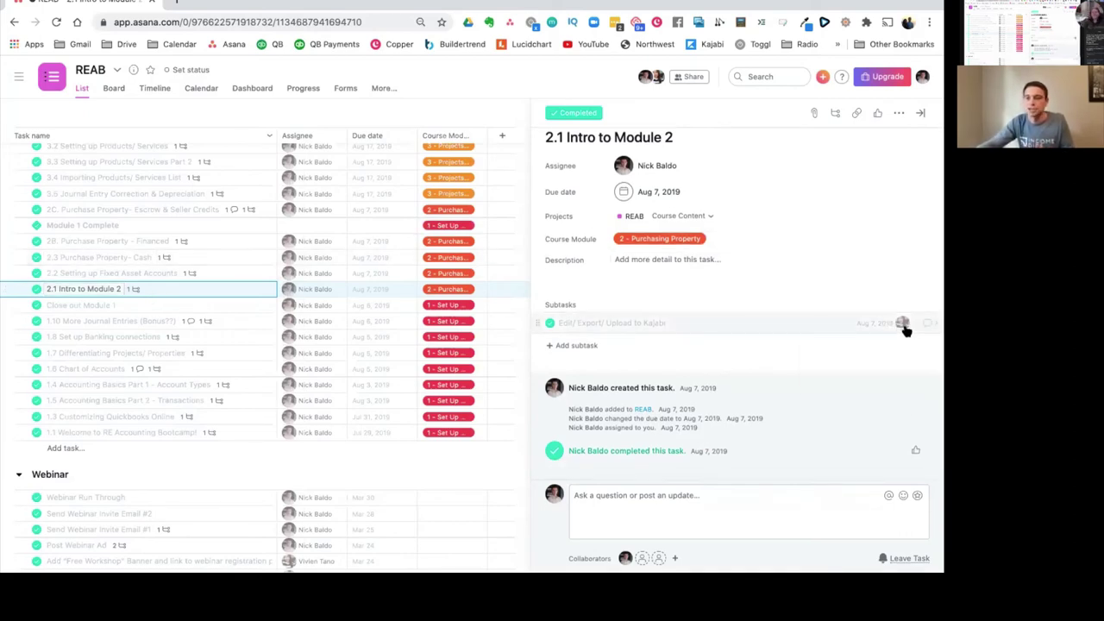
mouse_move(904, 327)
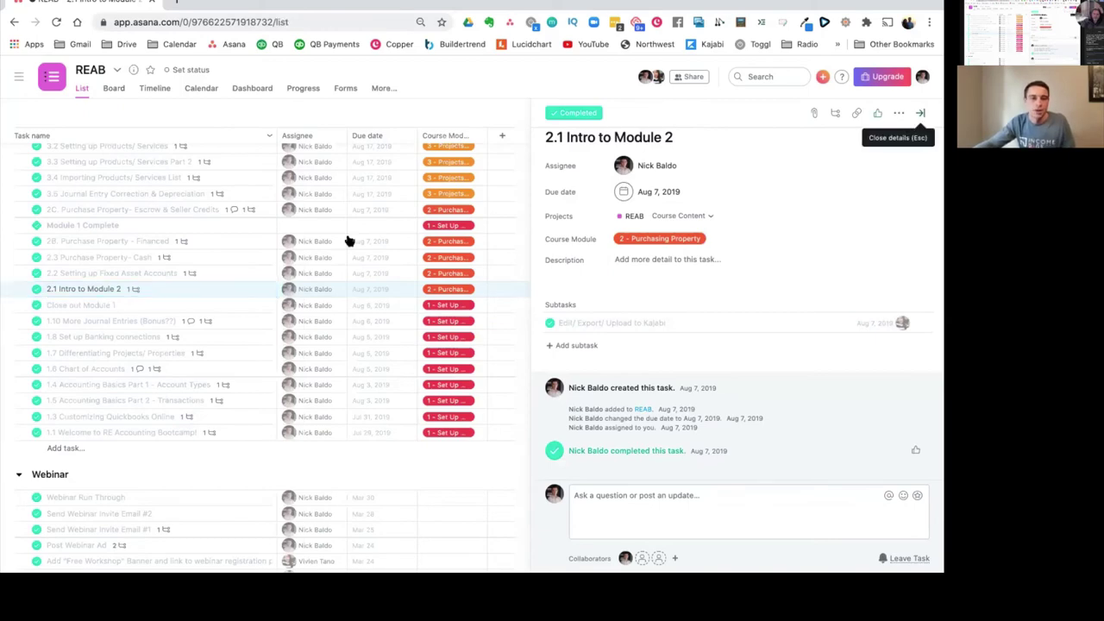
left_click(921, 115)
Step: Collapse the Course Content and Webinar sections in REAB's completed list
scroll(148, 293, "up", 10)
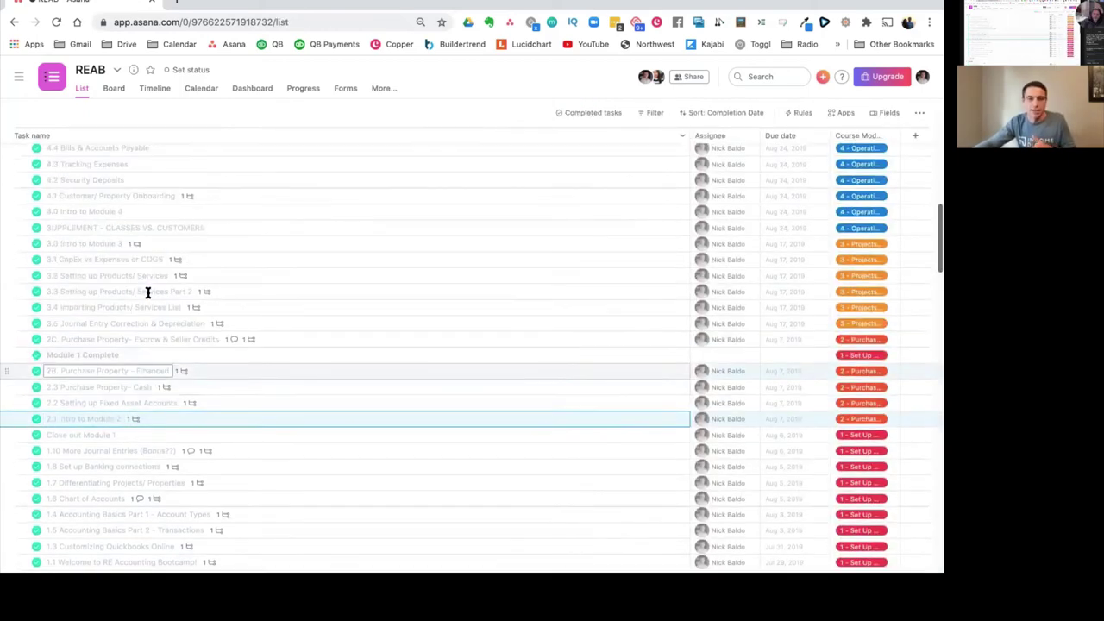
scroll(672, 132, "up", 2)
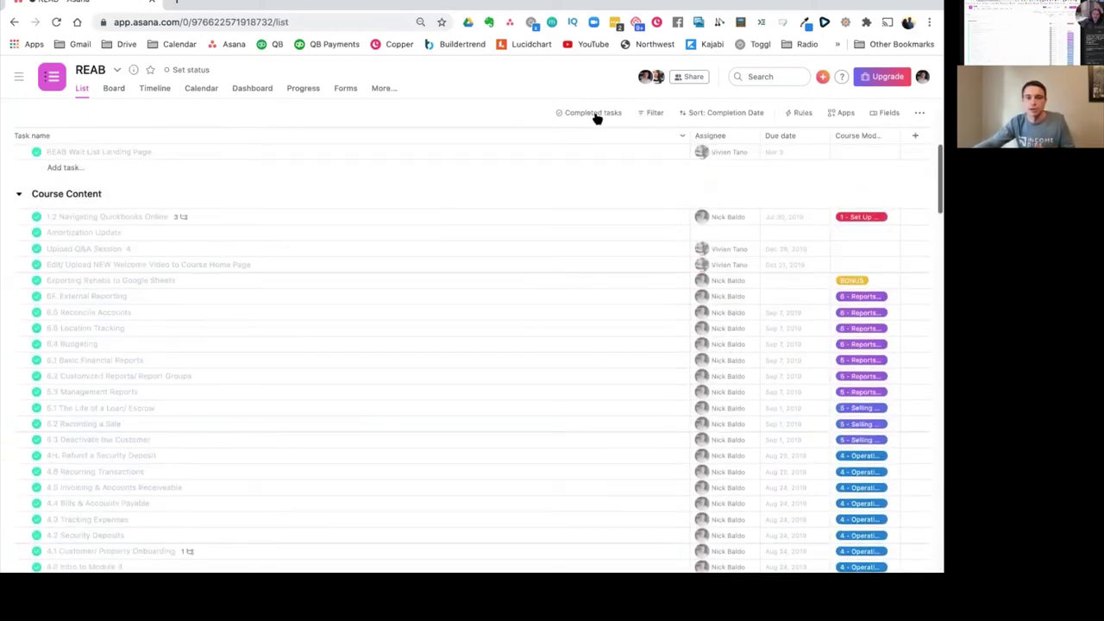
left_click(19, 195)
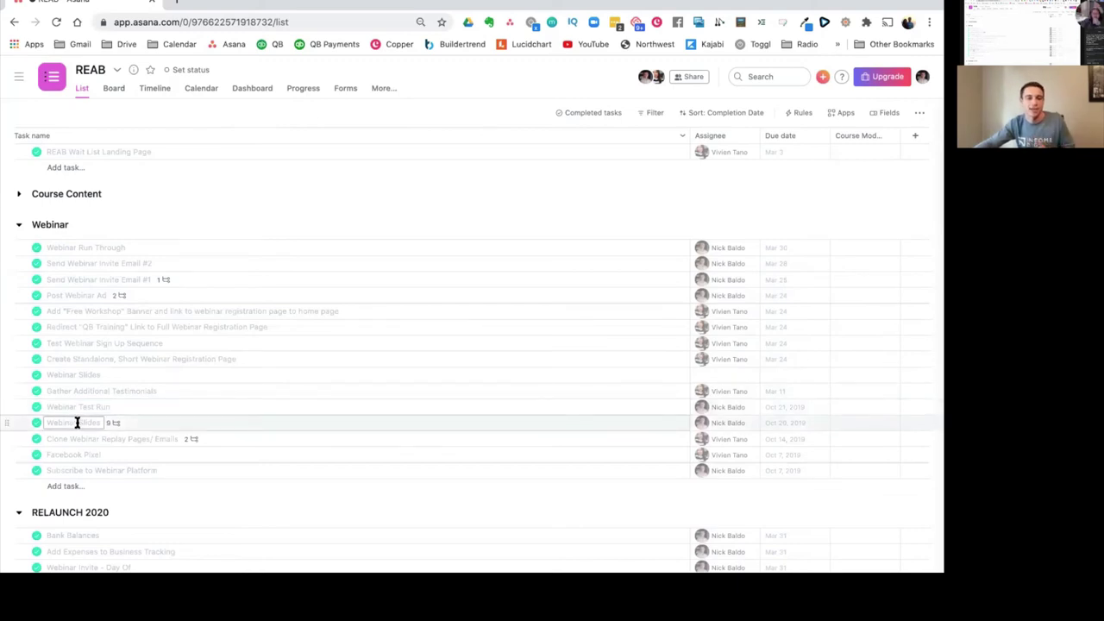
left_click(20, 226)
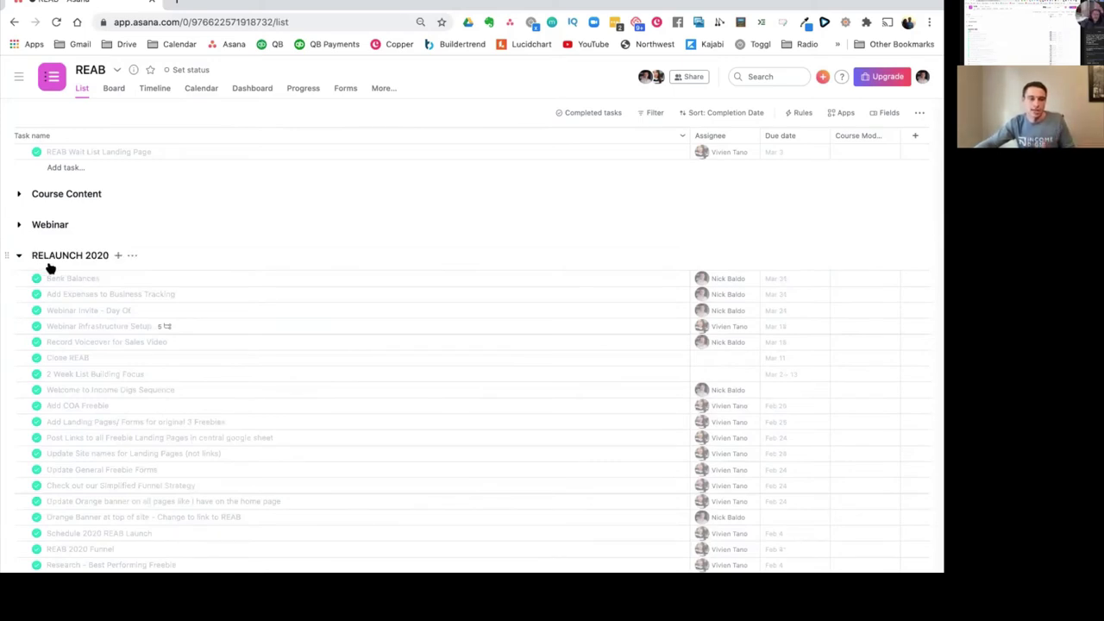
Step: Review finished RELAUNCH 2020 tasks like Bank Balances and Close REAB, then open the task filter
scroll(120, 362, "down", 3)
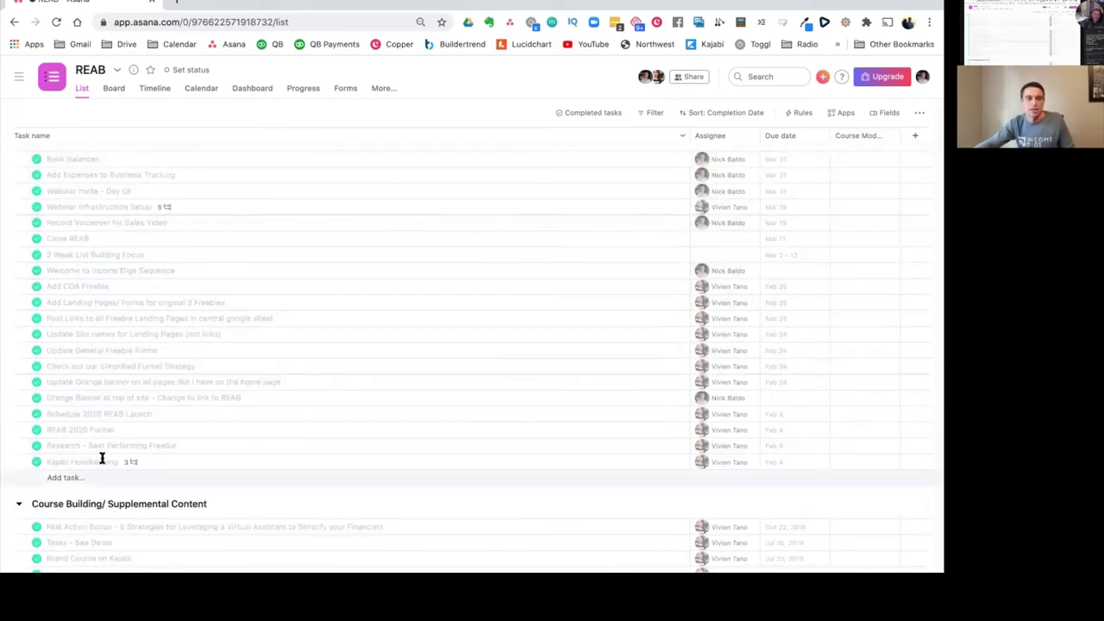
scroll(127, 303, "down", 3)
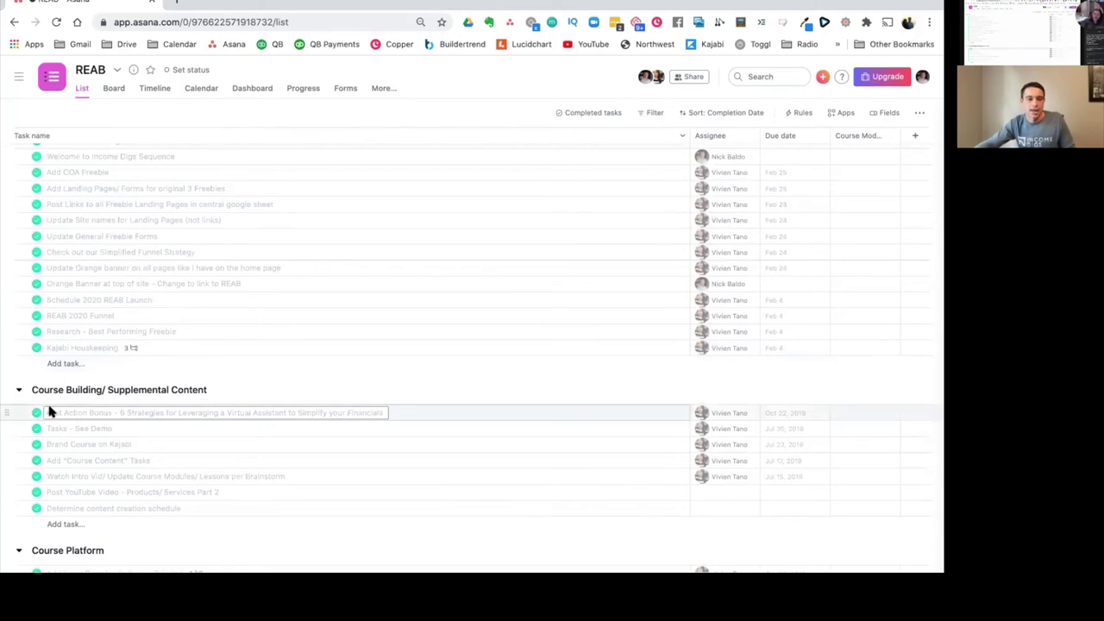
scroll(49, 409, "down", 5)
left_click_drag(49, 409, 535, 179)
left_click(588, 113)
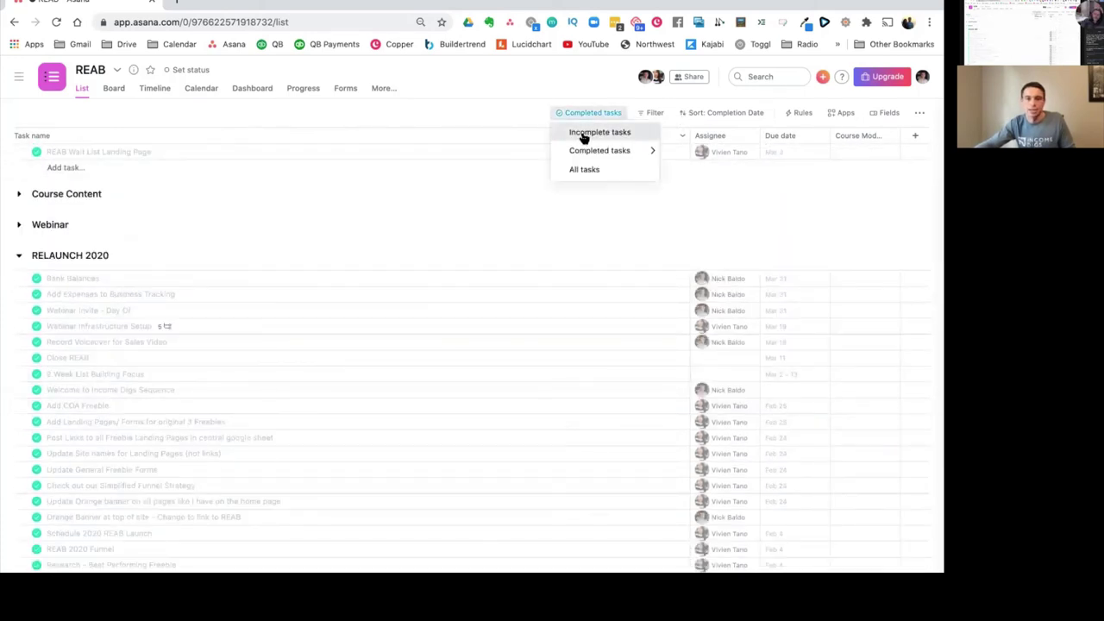
Step: Switch REAB's list to Incomplete tasks and select the Webinar 3 task name
left_click(599, 133)
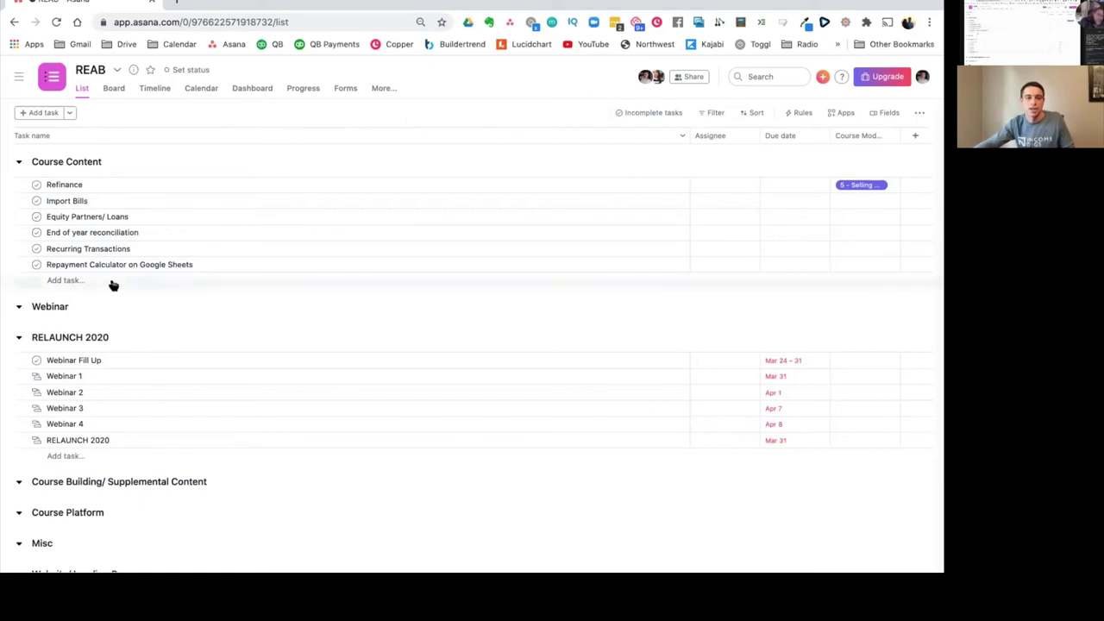
scroll(88, 411, "down", 1)
scroll(88, 410, "down", 3)
scroll(89, 409, "up", 3)
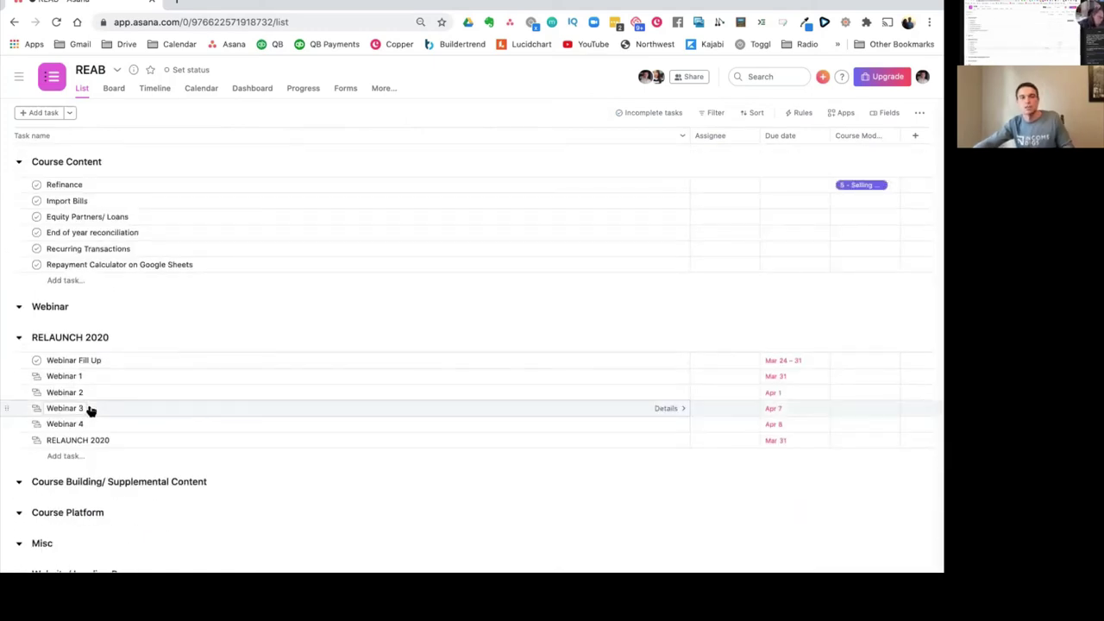
left_click(87, 406)
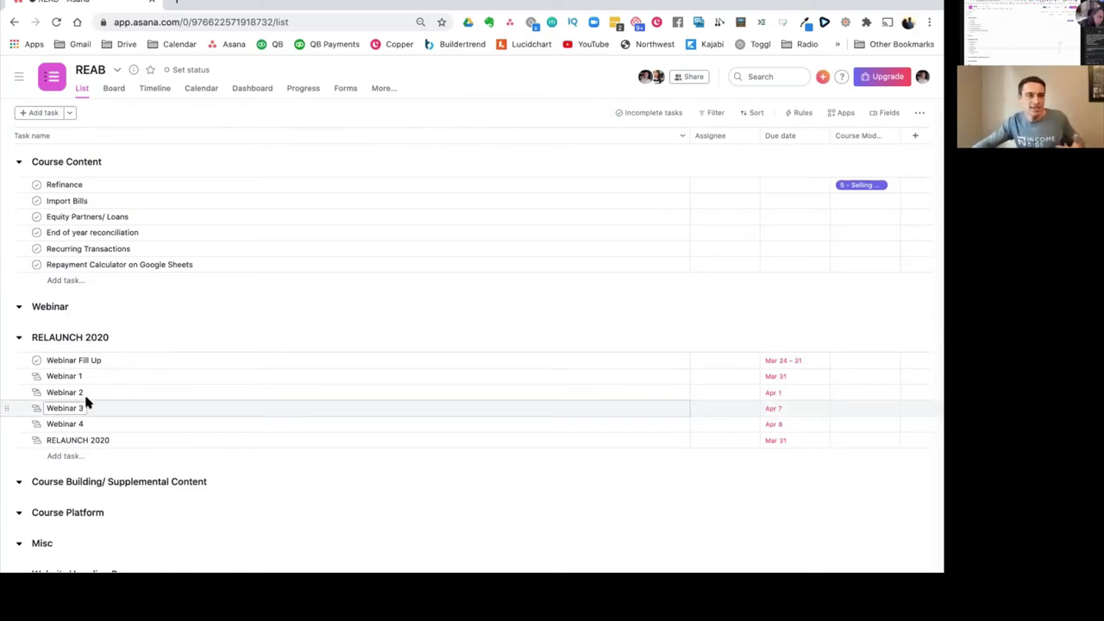
Step: Show REAB as a board with Course Content, Webinar and RELAUNCH 2020 columns
left_click(90, 394)
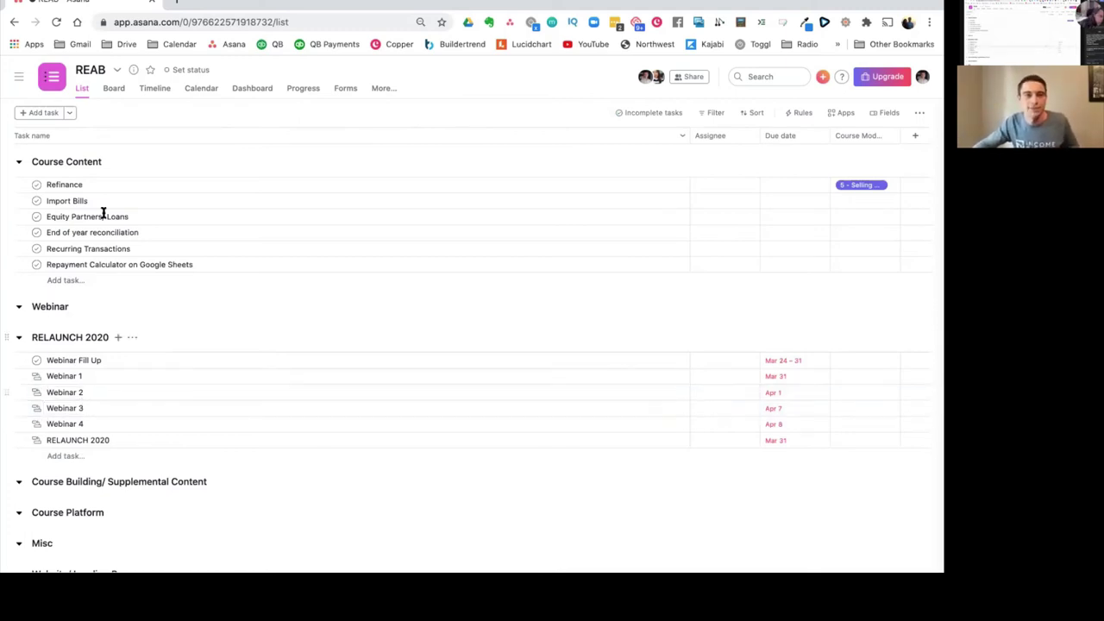
left_click(114, 90)
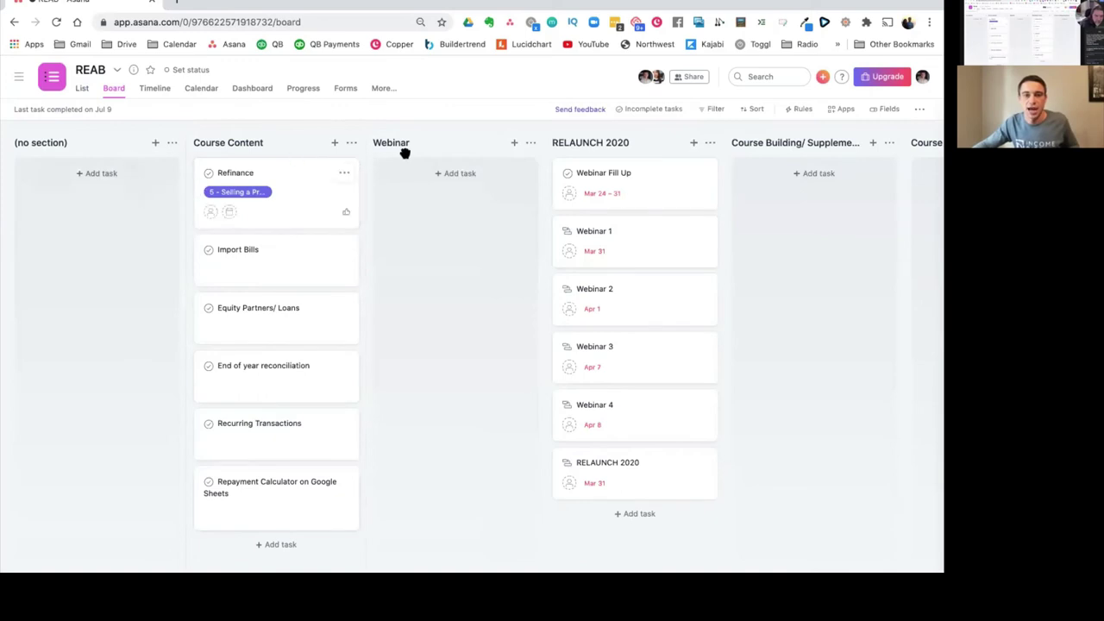
left_click(919, 111)
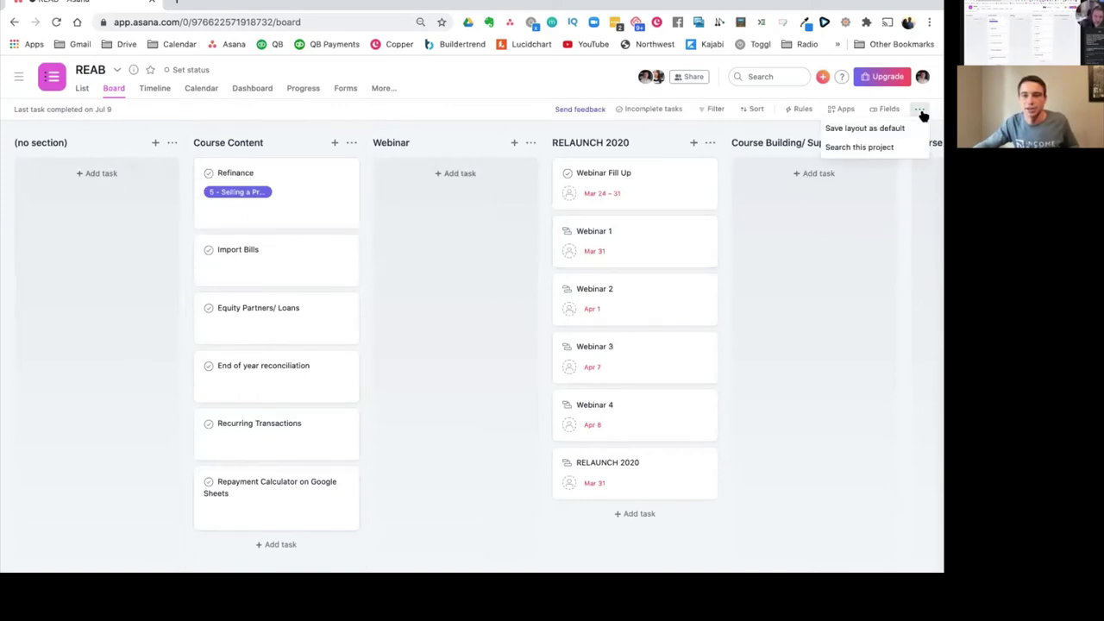
left_click(164, 146)
left_click(169, 144)
left_click(172, 144)
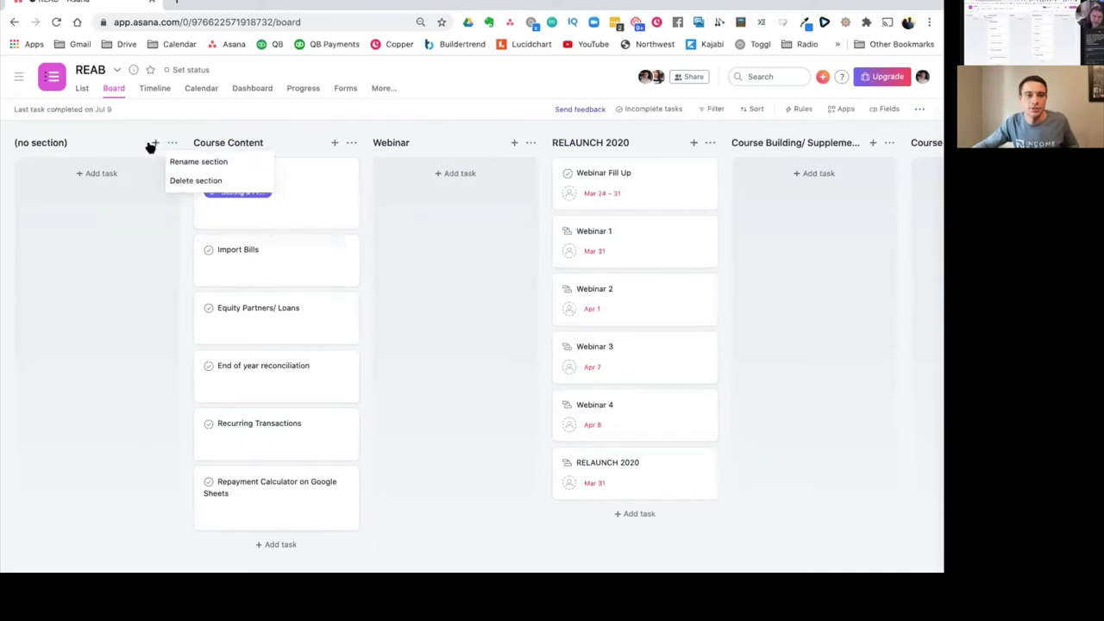
left_click(145, 183)
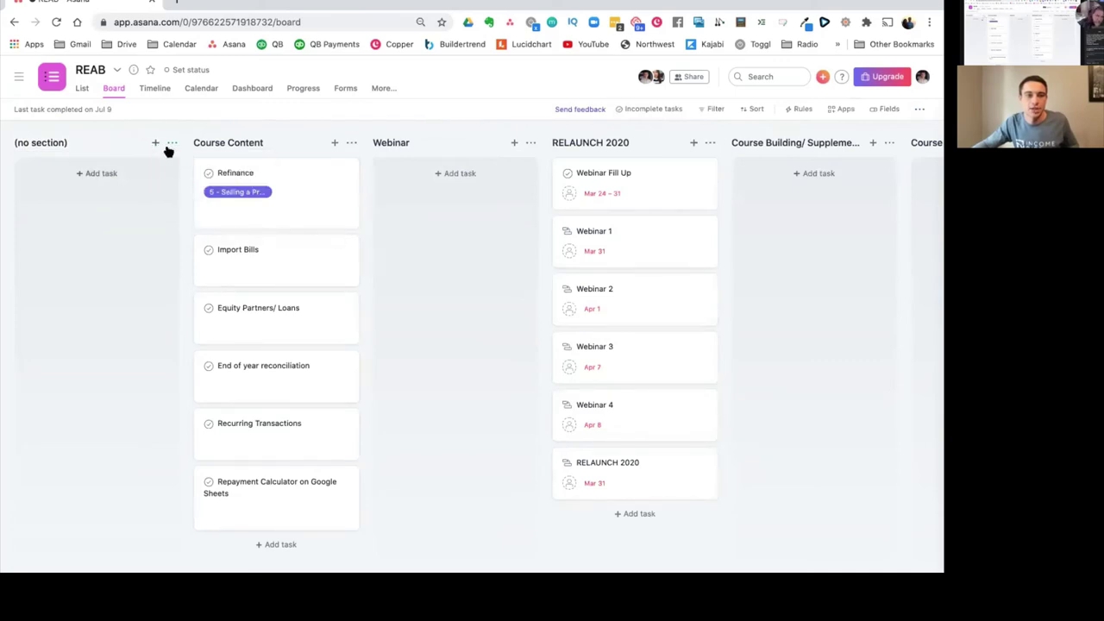
left_click(173, 145)
left_click(172, 145)
left_click(170, 146)
left_click(437, 347)
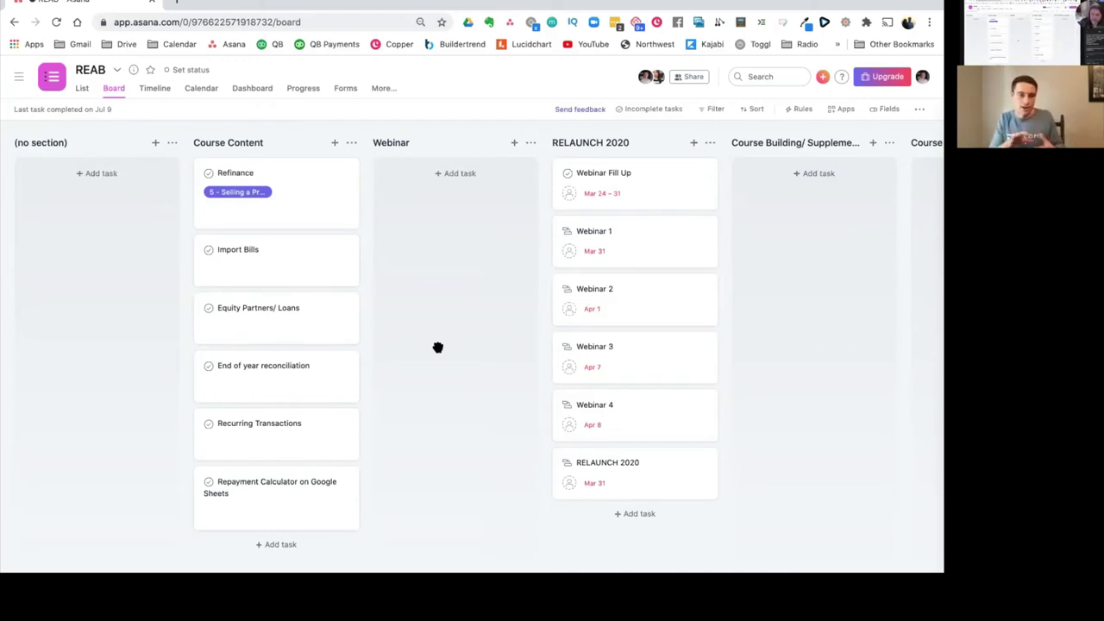
Step: Move the Refinance, Import Bills and Webinar 1 cards into the Webinar column
left_click_drag(328, 213, 510, 212)
left_click_drag(325, 183, 453, 254)
left_click_drag(630, 249, 441, 287)
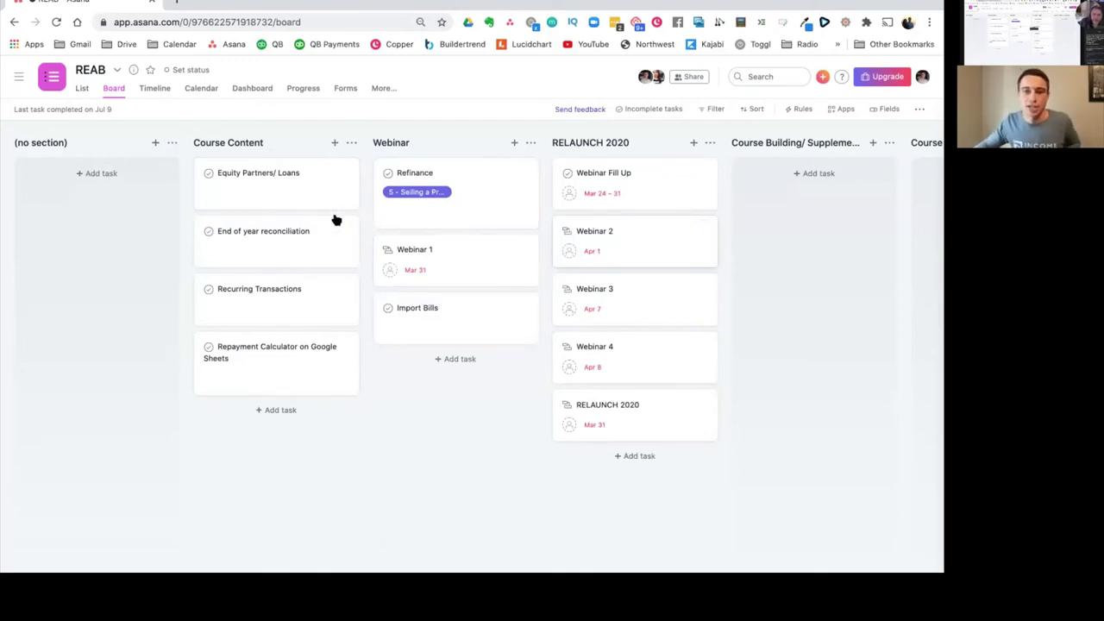
Step: Start a new blank project in the Income Digs team
left_click(18, 77)
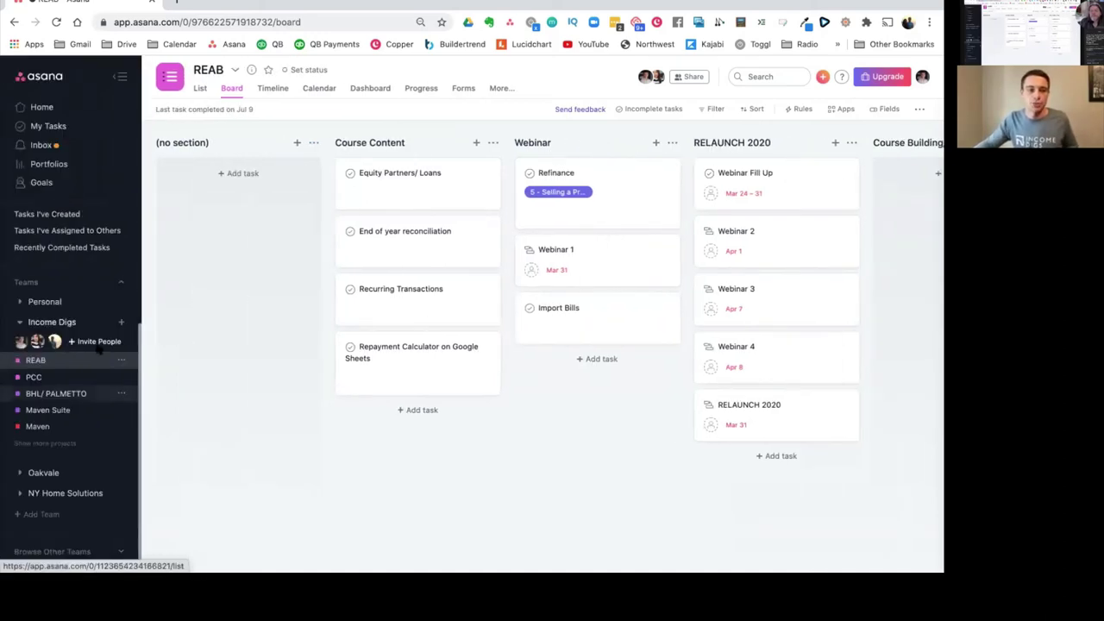
left_click(121, 322)
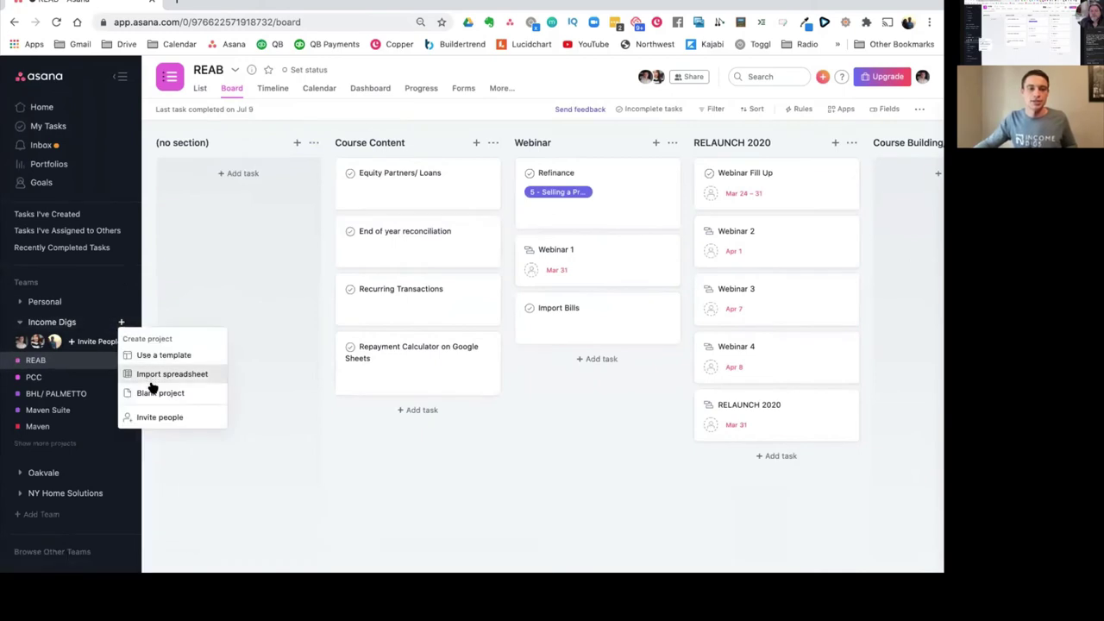
left_click(159, 394)
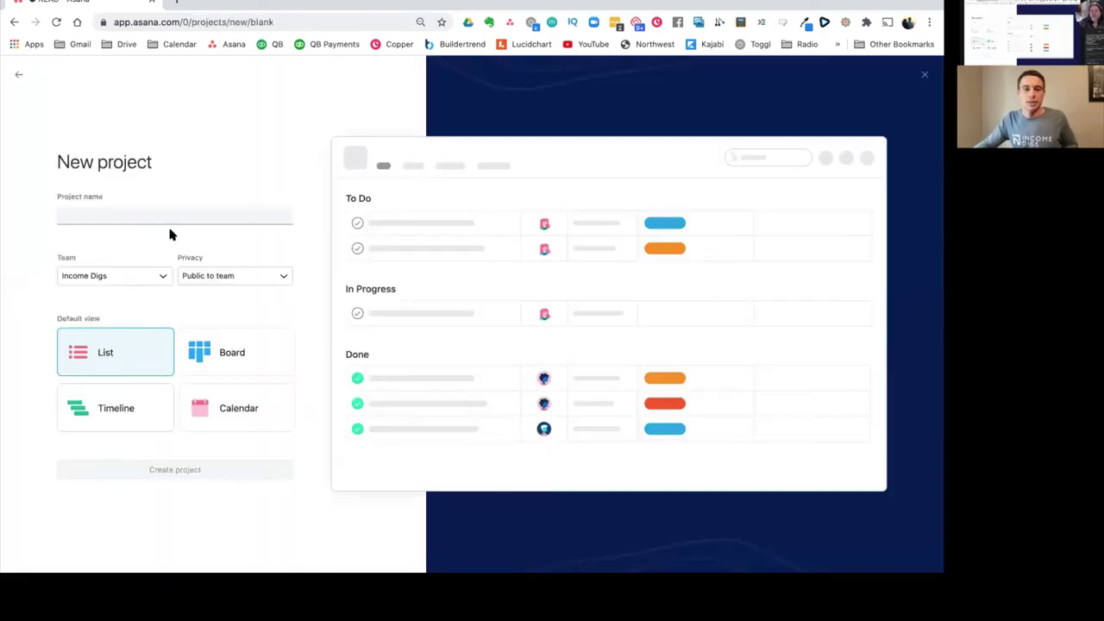
Step: Name the new Income Digs project SAMPLE and create it
type("SAMPLE")
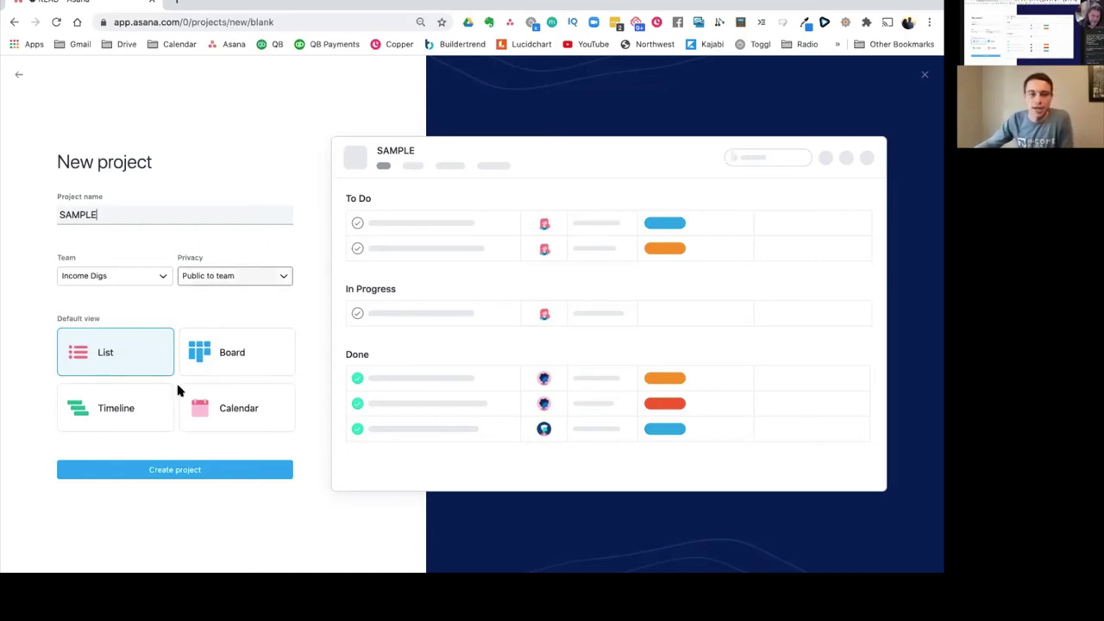
left_click(183, 472)
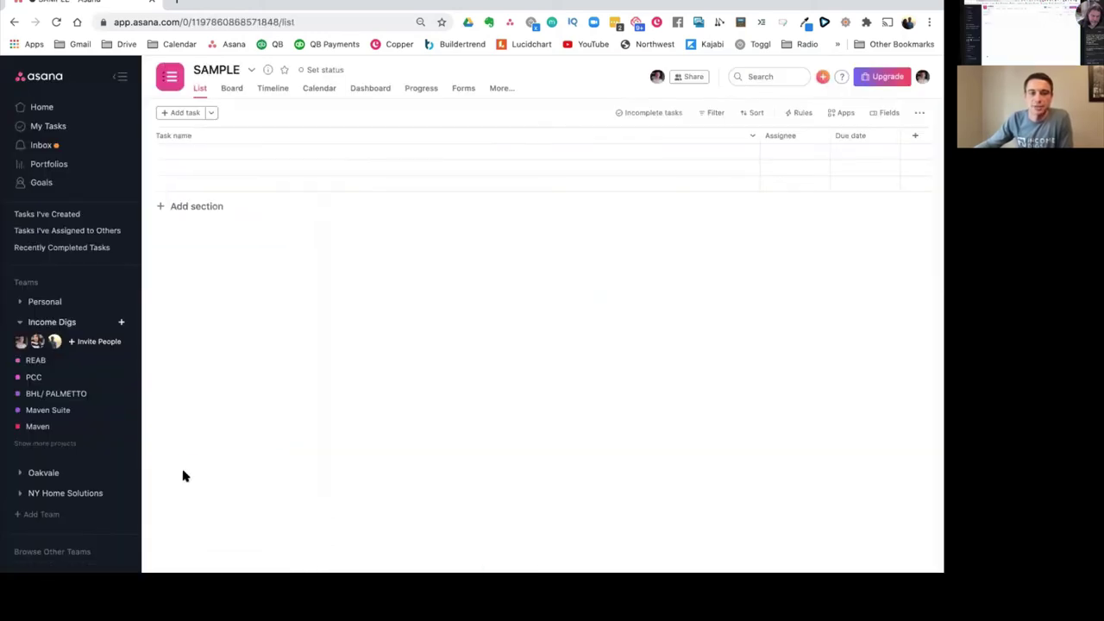
Step: Switch SAMPLE to Board view and open the Add Field dialog from Fields
left_click(226, 90)
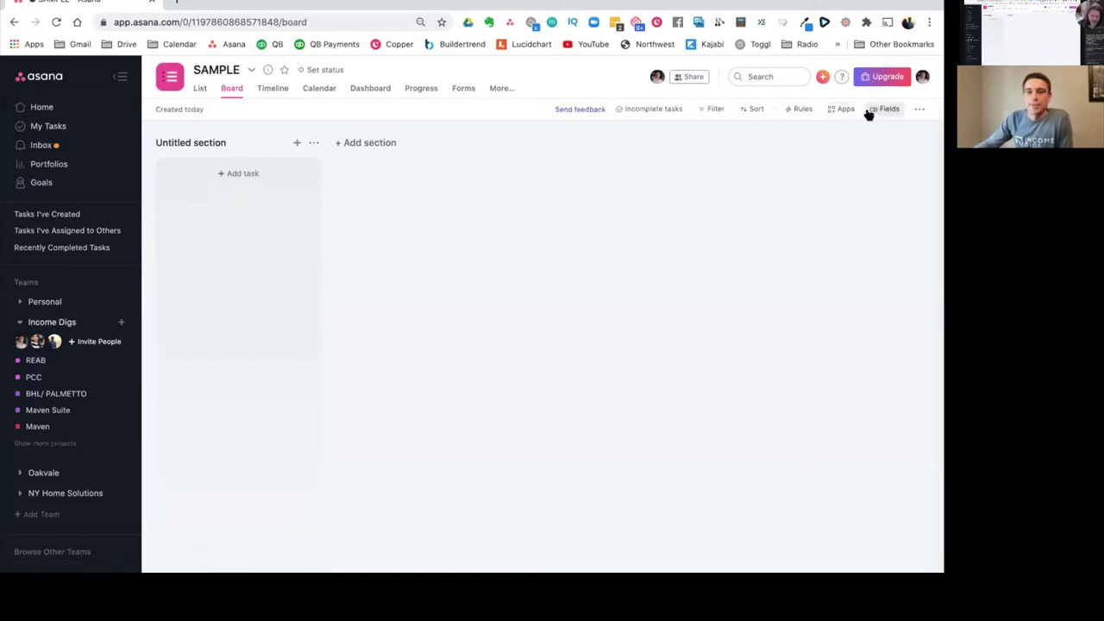
left_click(920, 110)
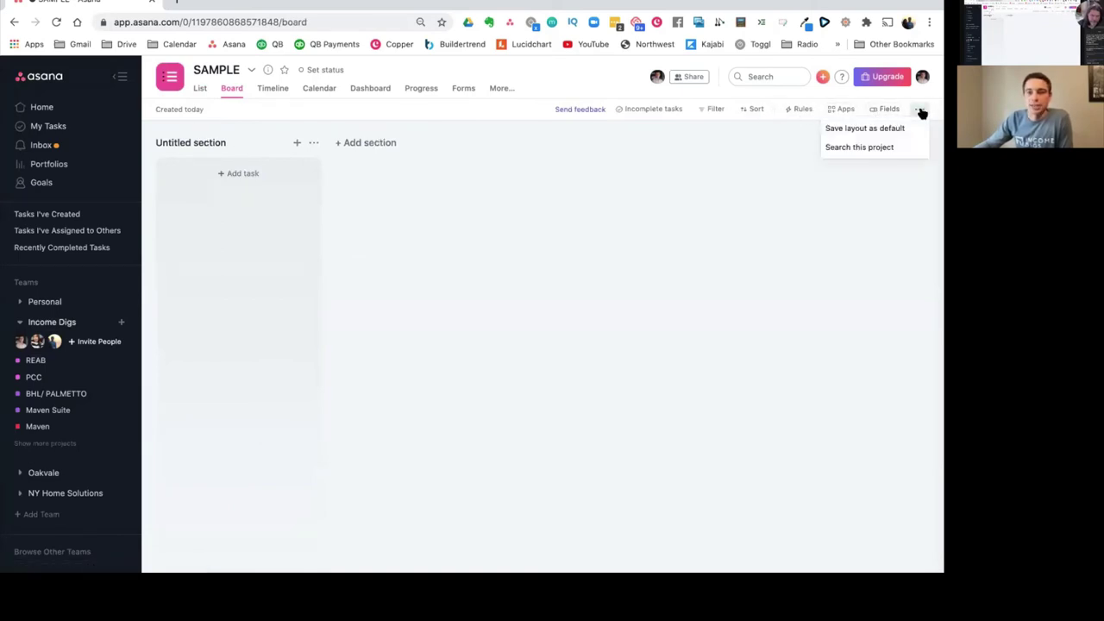
left_click(890, 109)
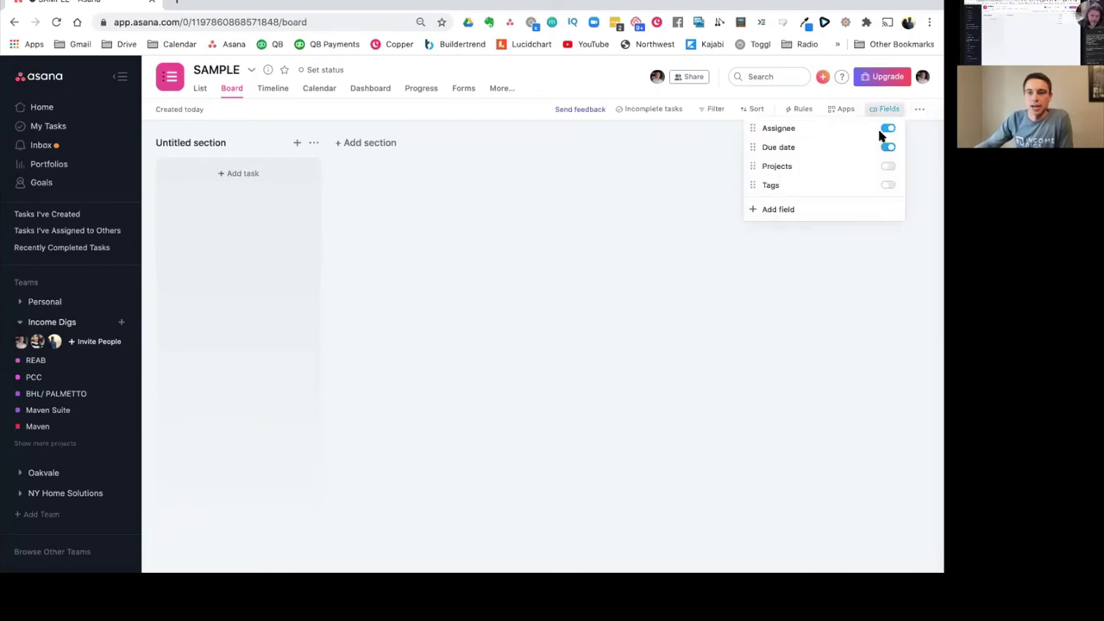
left_click(798, 211)
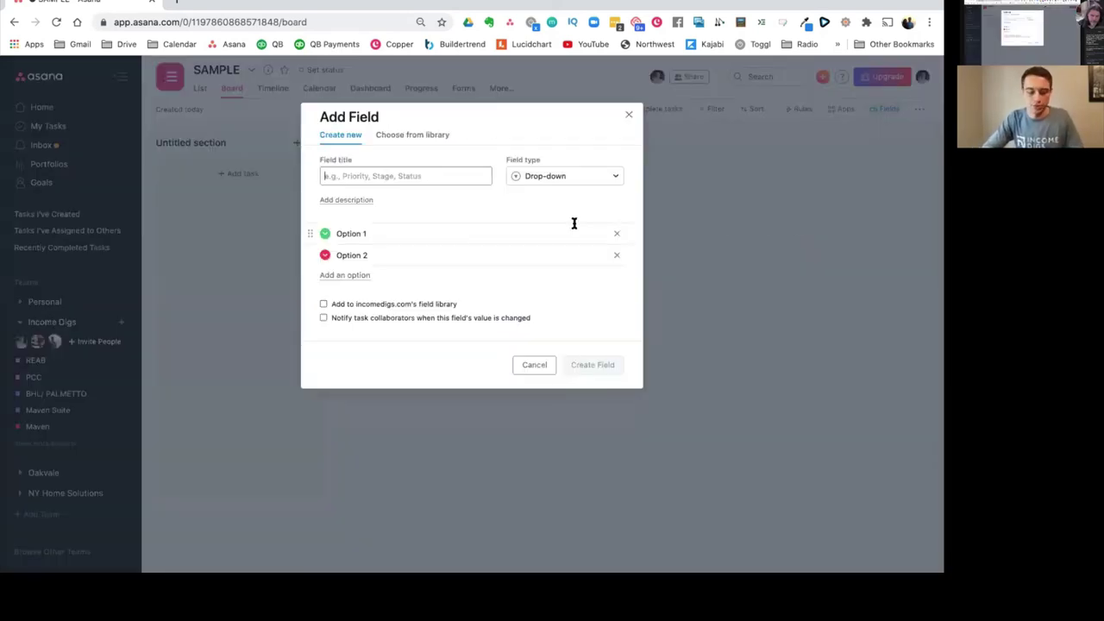
Step: Title the new drop-down field STATUS and rename Option 1 to NEW
type("STATUS")
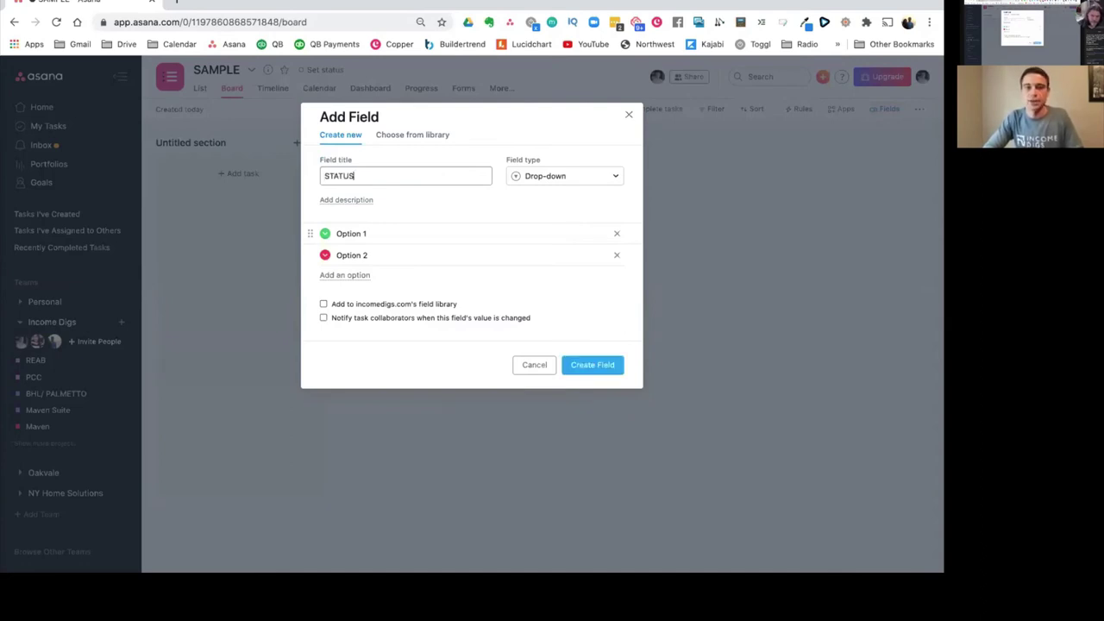
key("Tab")
left_click(437, 234)
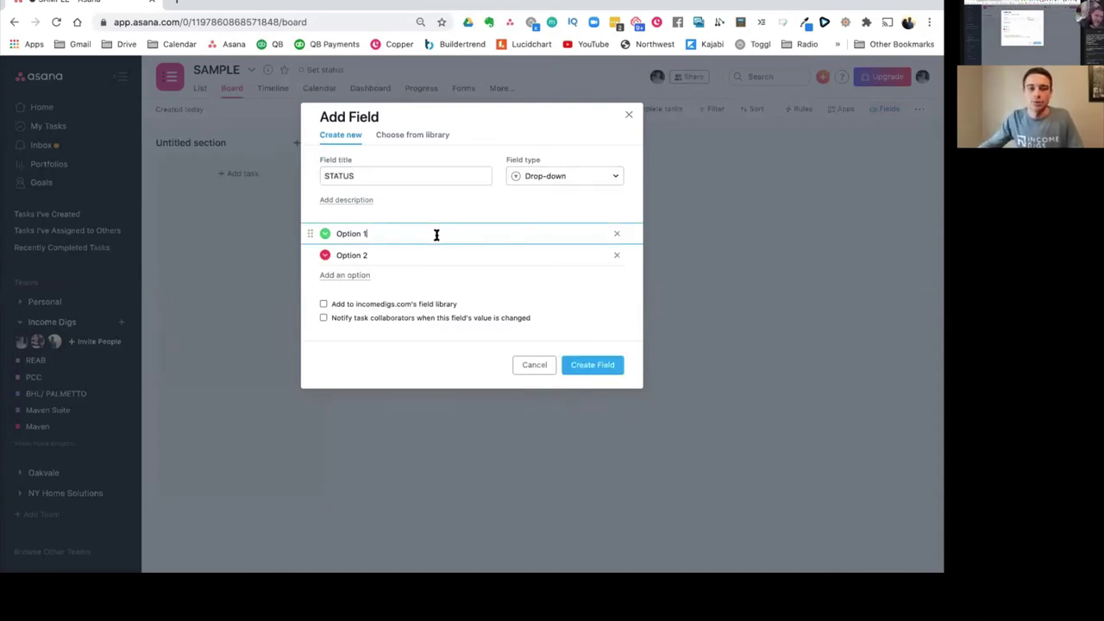
triple_click(436, 234)
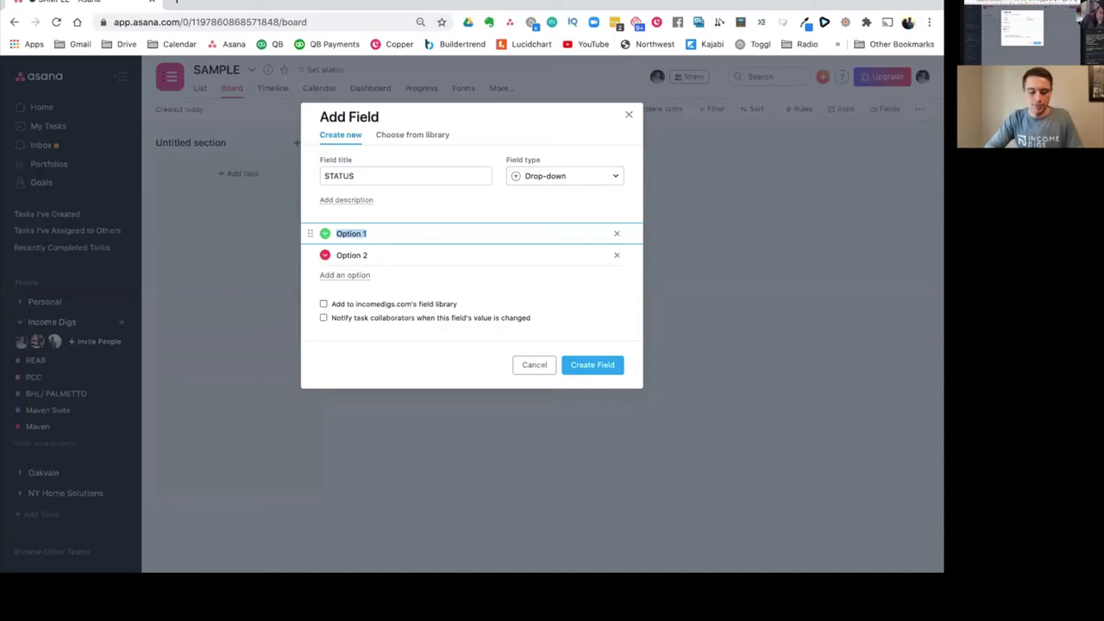
type("NEW")
key("Tab")
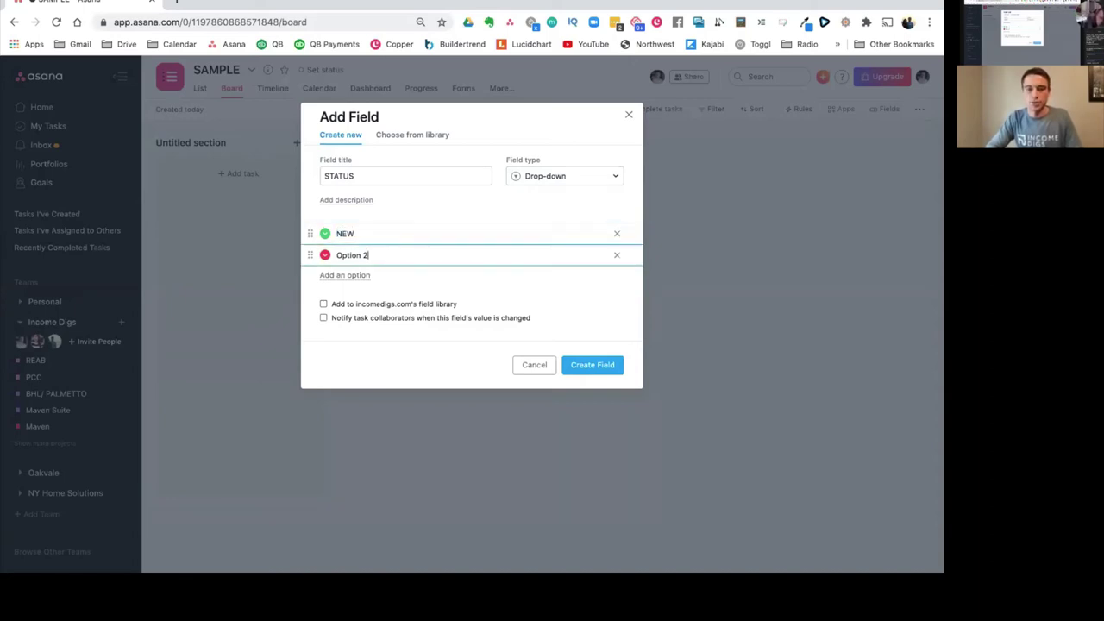
Step: Add the IN PROGRESS, WAITING and COMPLETE options and create the field
type("IN PROGRESS")
key("Return")
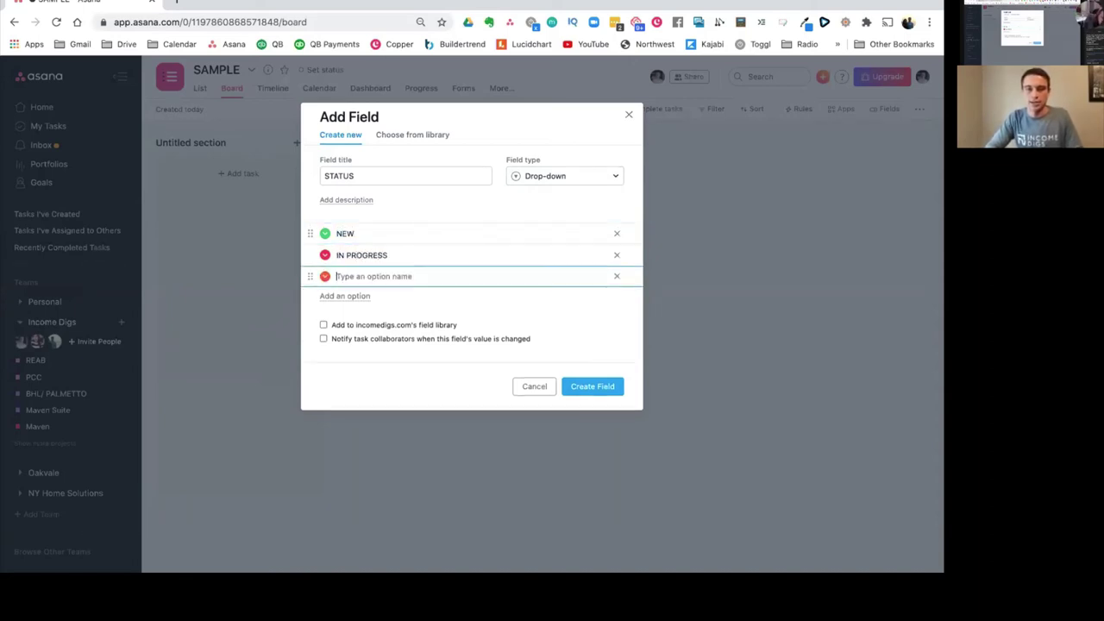
type("WAITING")
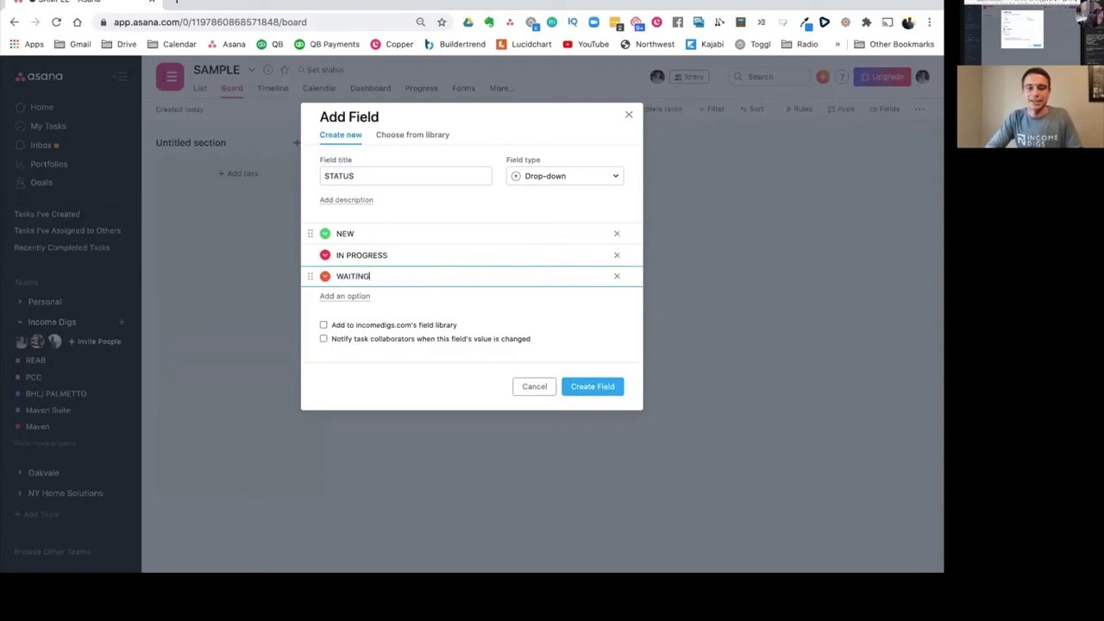
key("Return")
type("c")
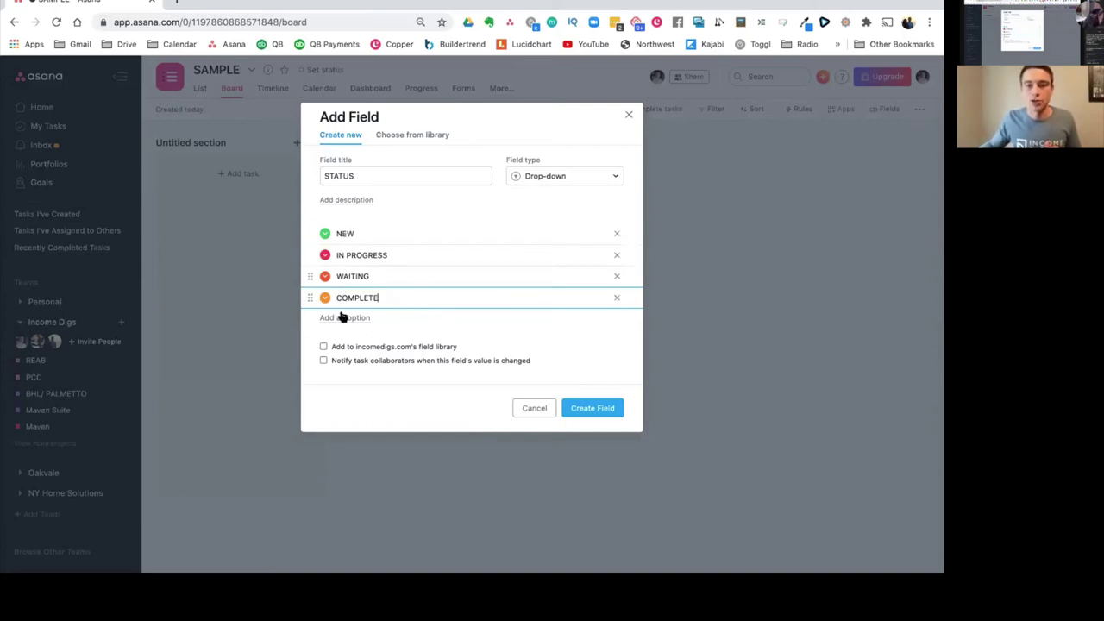
left_click(594, 411)
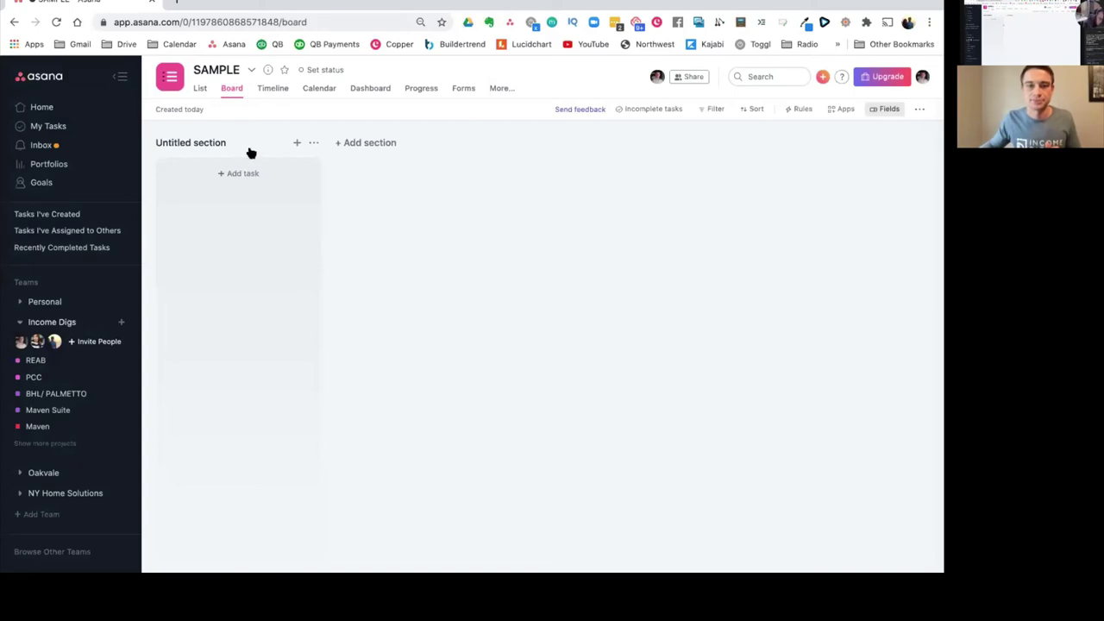
Step: Check the SAMPLE board's section, Filter, Fields, Apps and Rules menus, then switch to List view
left_click(315, 145)
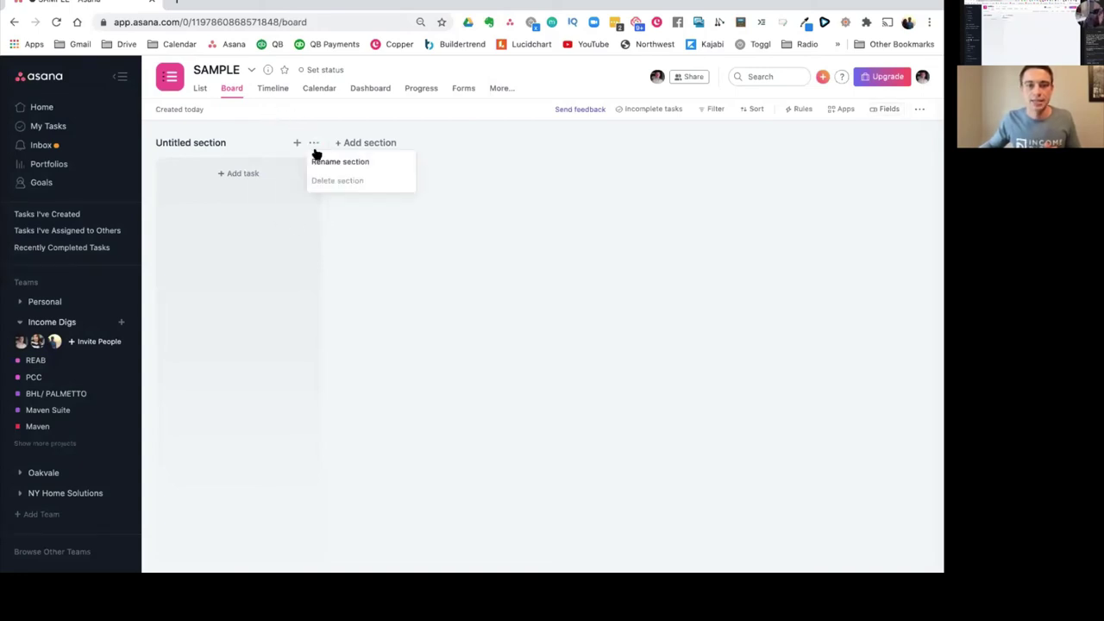
left_click(314, 144)
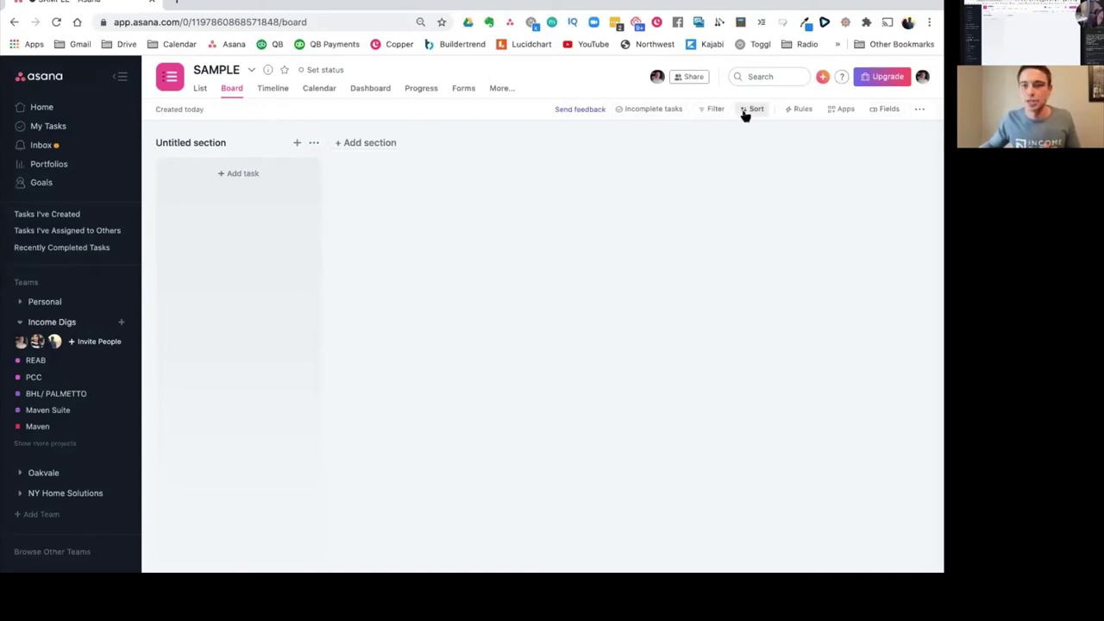
left_click(716, 110)
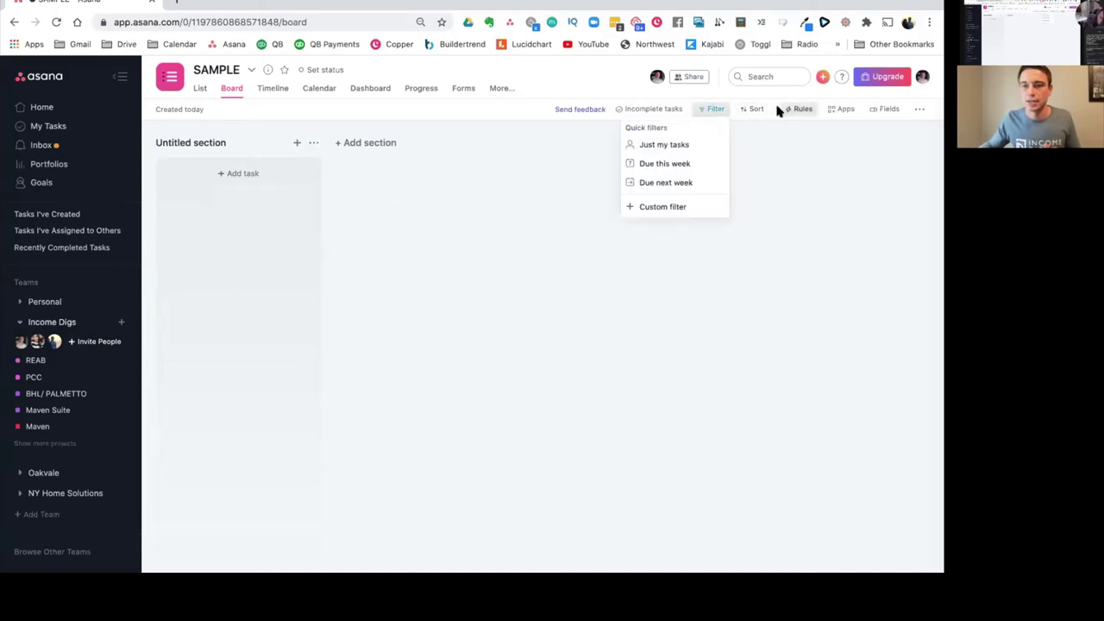
left_click(892, 111)
left_click(919, 110)
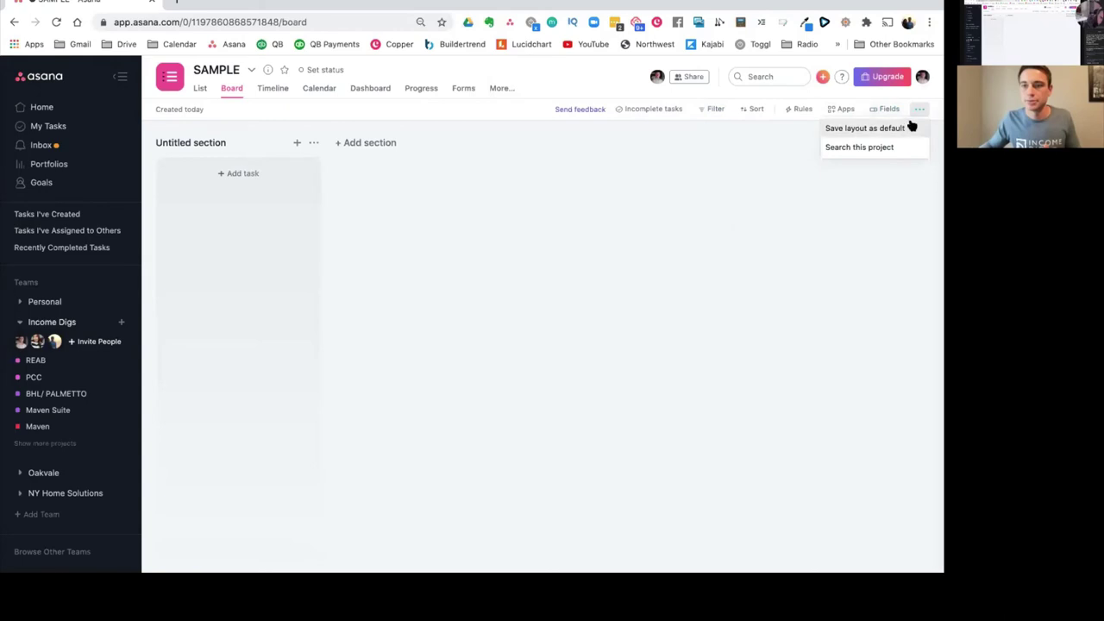
left_click(891, 109)
left_click(840, 109)
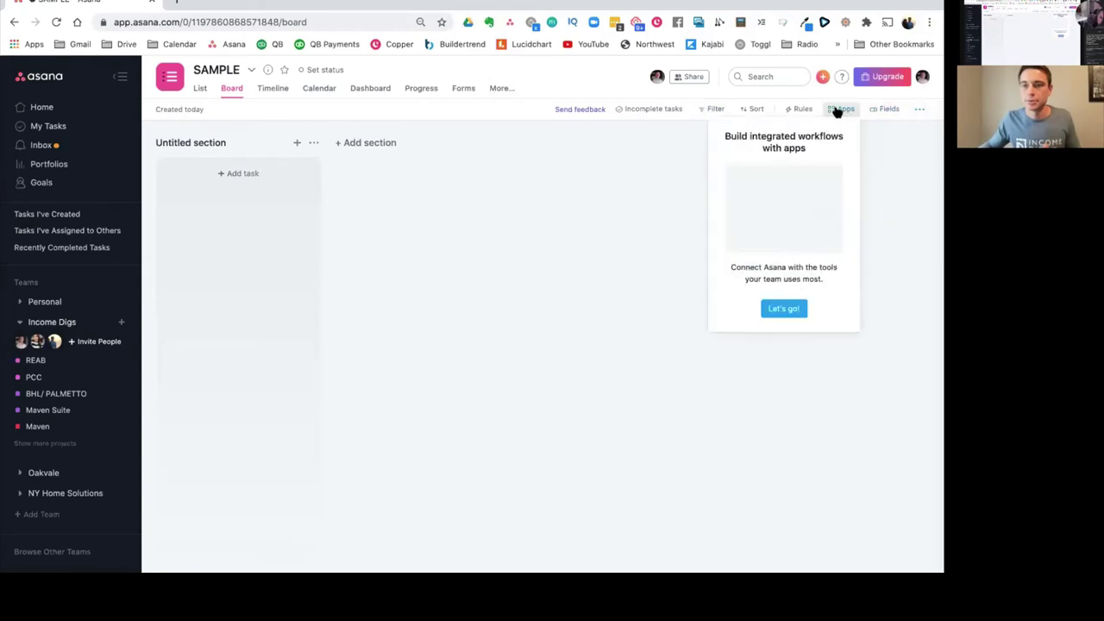
left_click(795, 111)
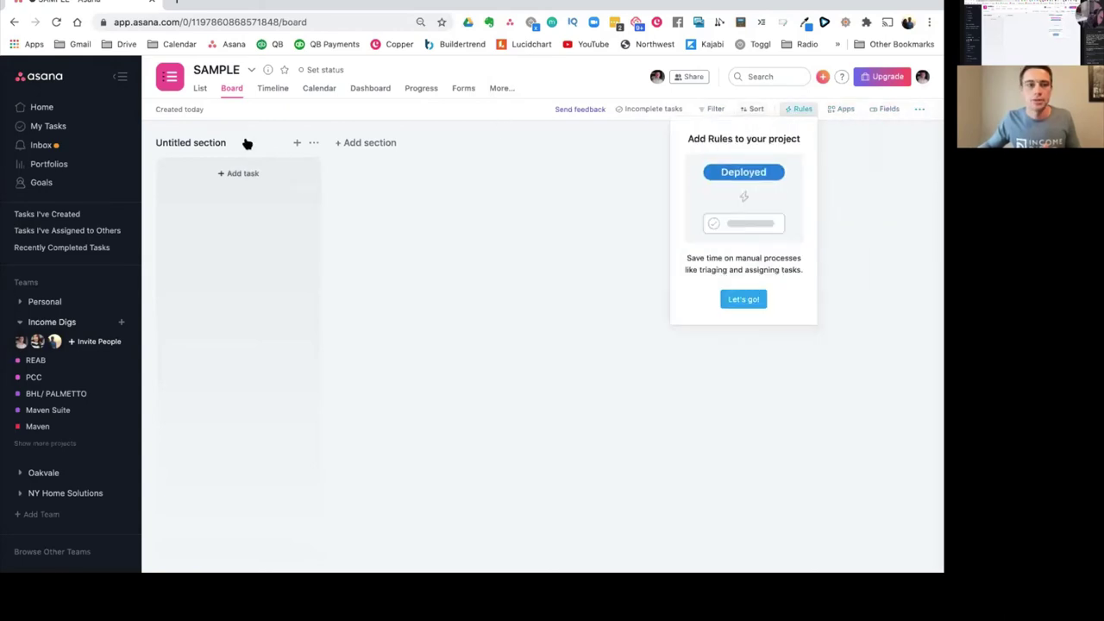
left_click(200, 90)
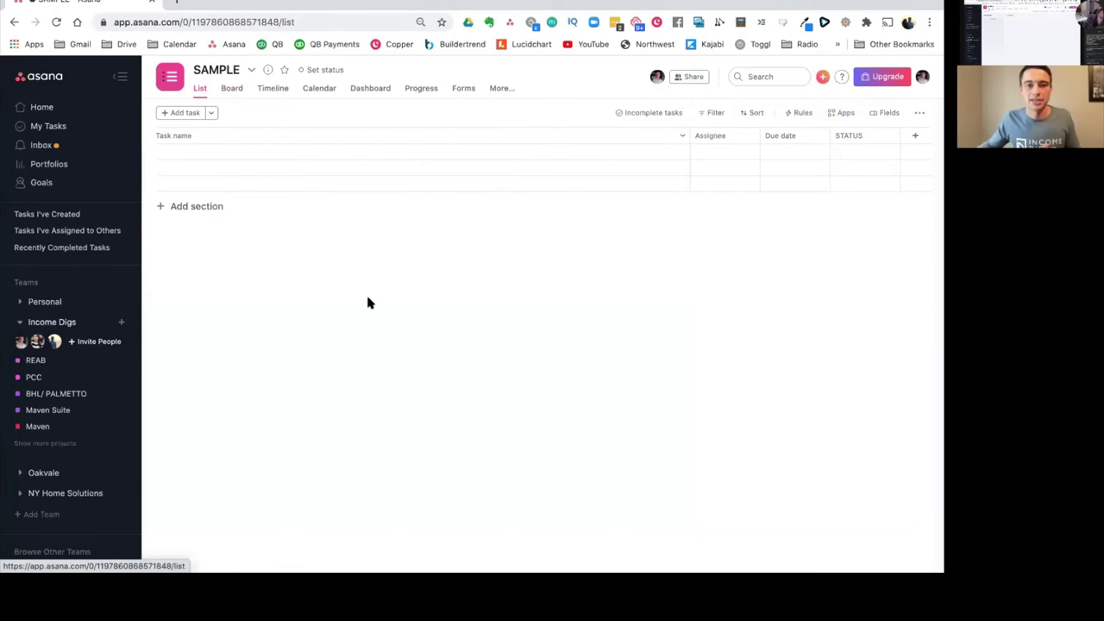
Step: Add the task COMPLETE WEB WIREFRAMES with status NEW
left_click(179, 151)
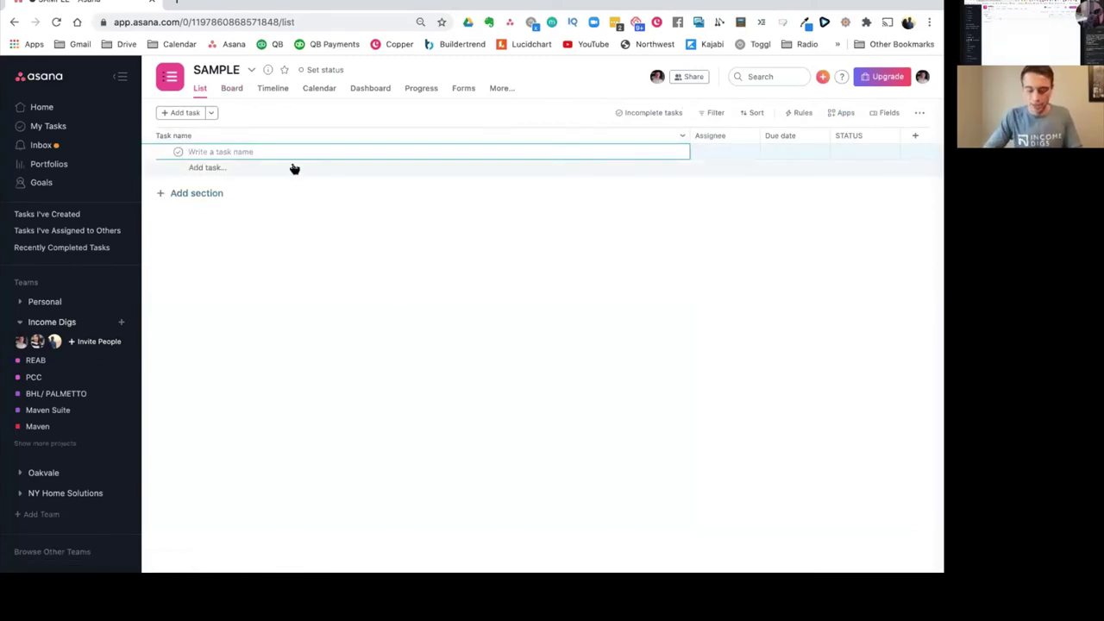
type("COMPLETE WEB W")
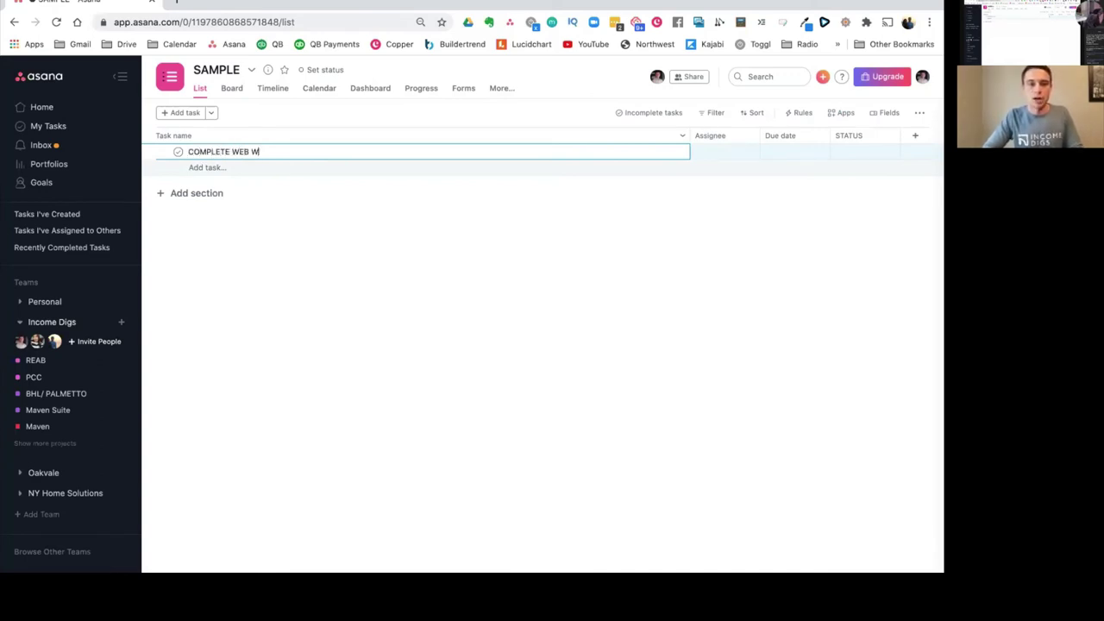
type("IREFRAME")
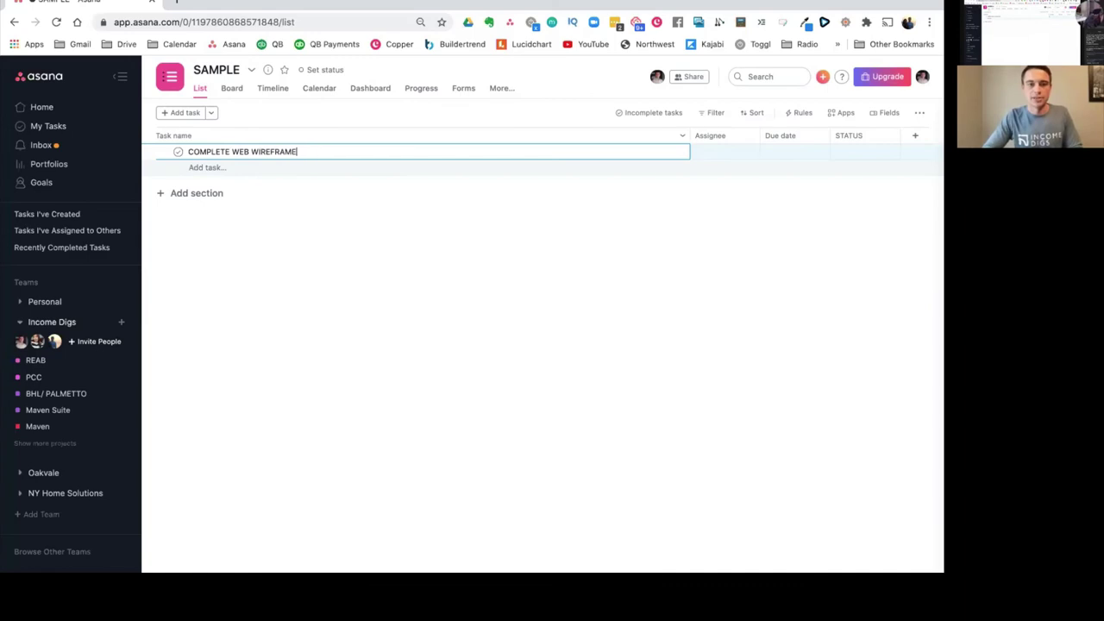
type("S")
key("Escape")
left_click(858, 156)
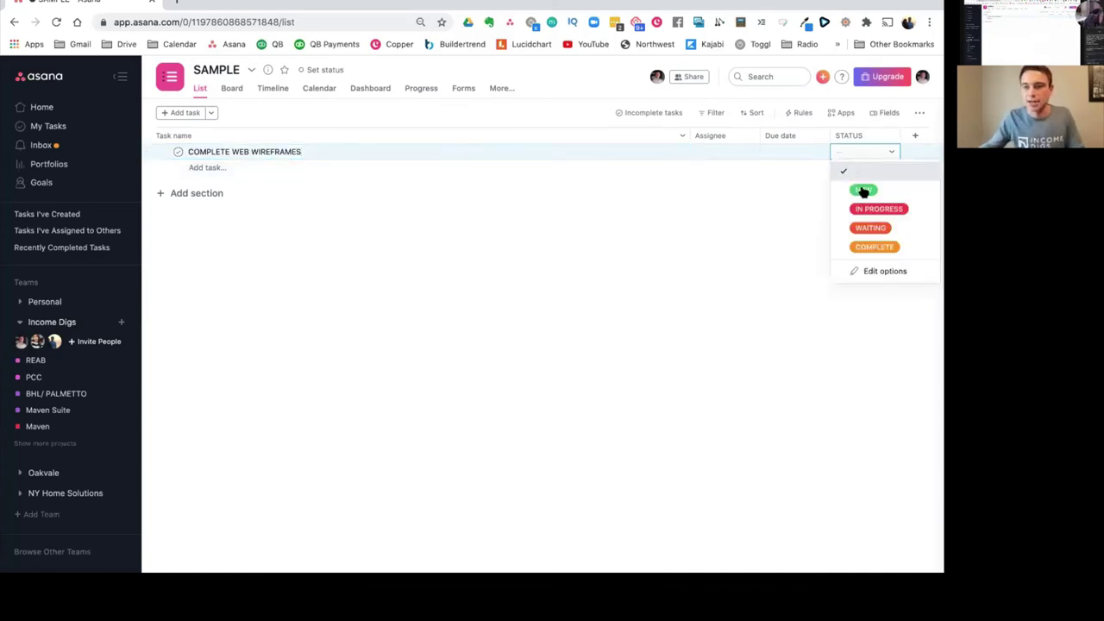
key("Return")
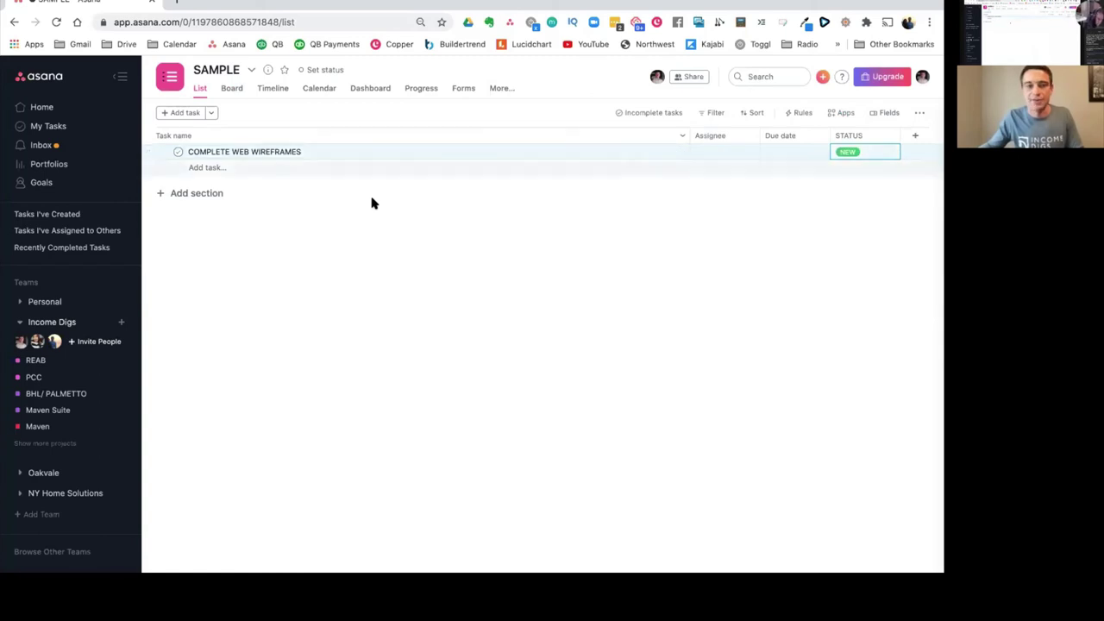
Step: Add the task COMPLETE BRANDING and set its status to COMPLETE
key("Return")
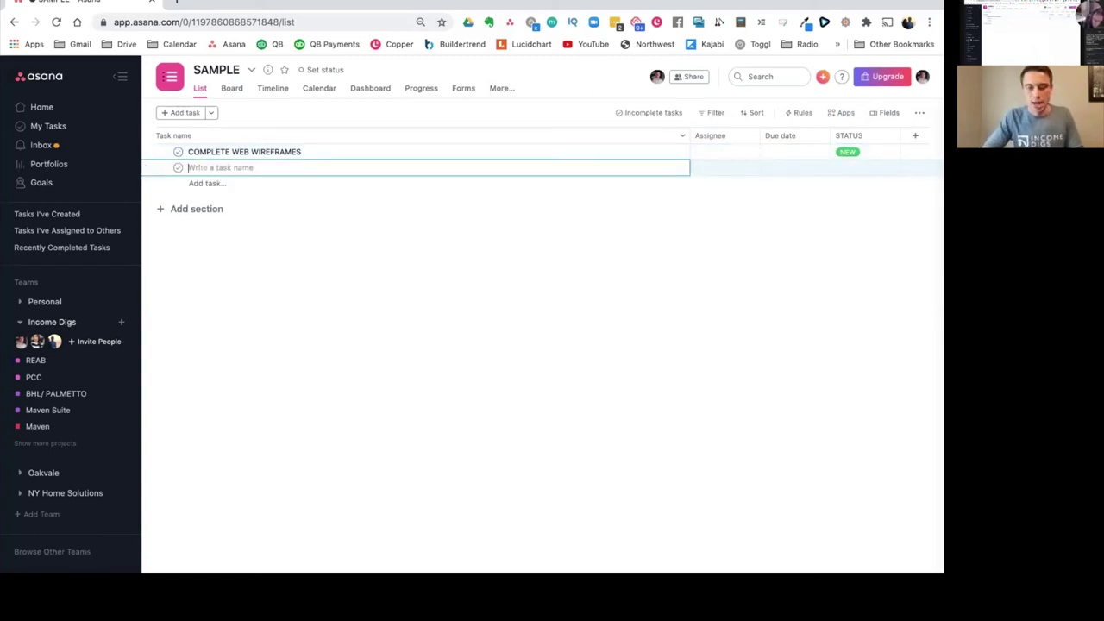
type("COMPLETE BRANDING")
left_click(893, 170)
left_click(874, 235)
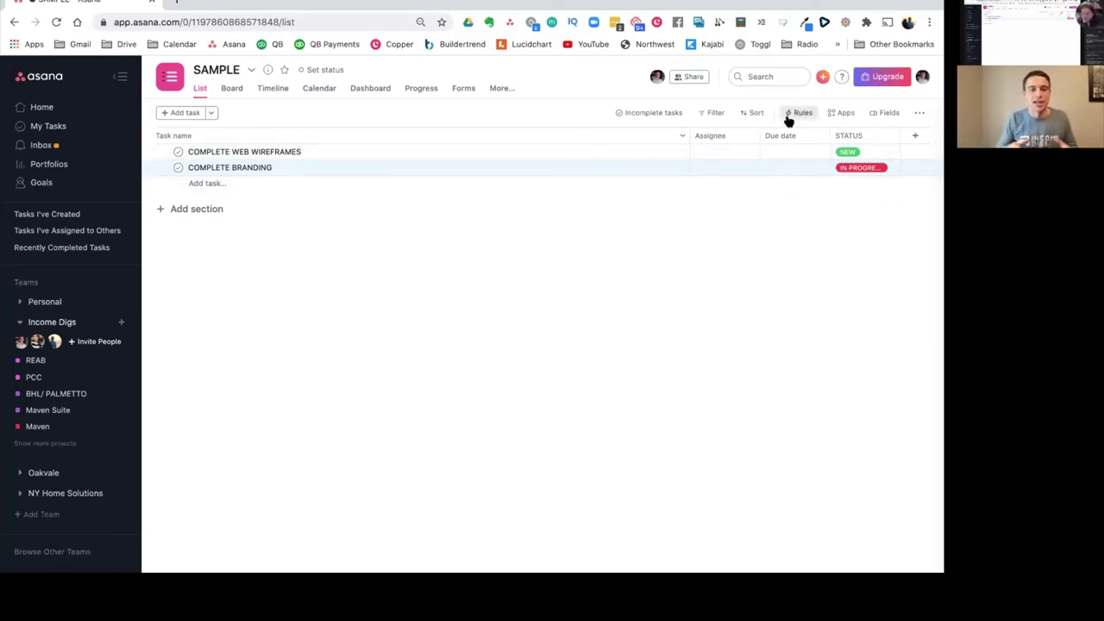
left_click(882, 168)
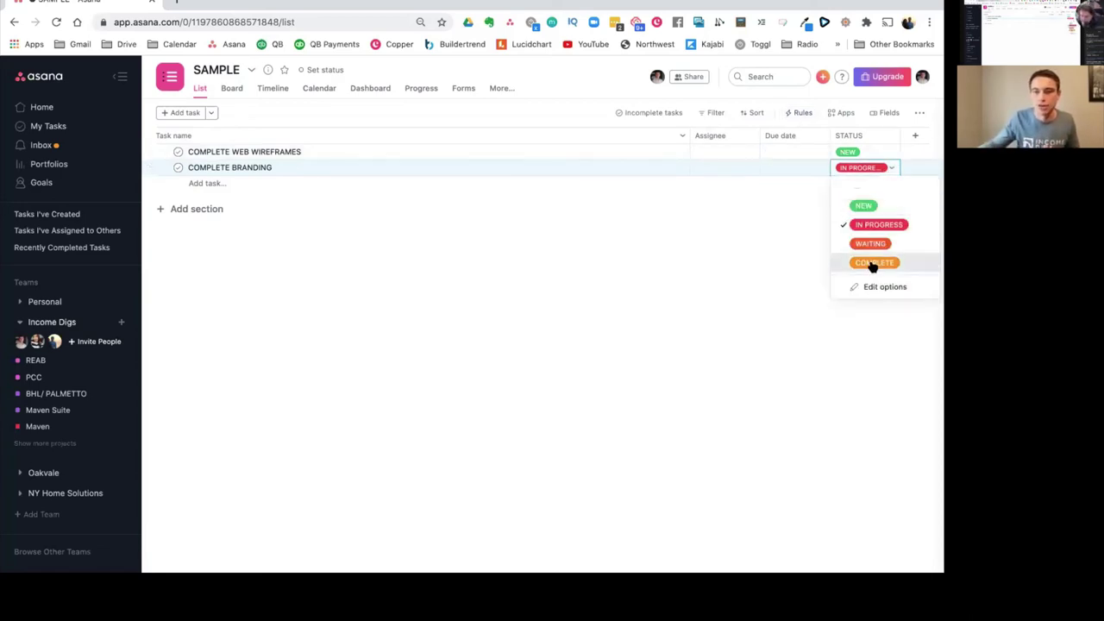
left_click(874, 264)
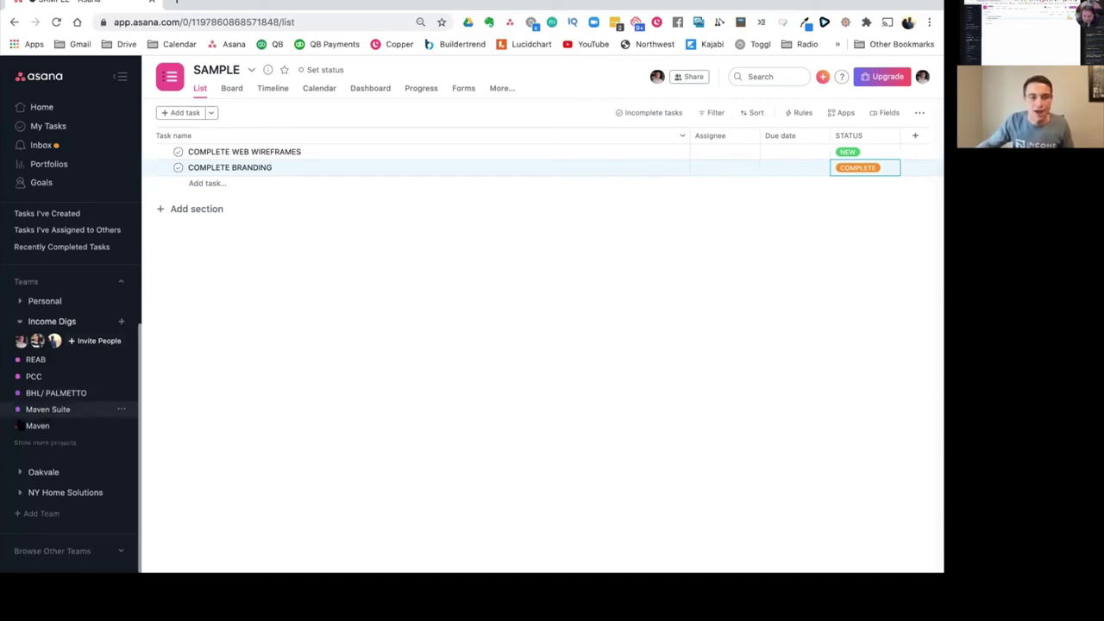
Step: Expand the Oakvale team's projects in the sidebar
scroll(39, 449, "down", 2)
left_click(43, 424)
scroll(51, 466, "down", 1)
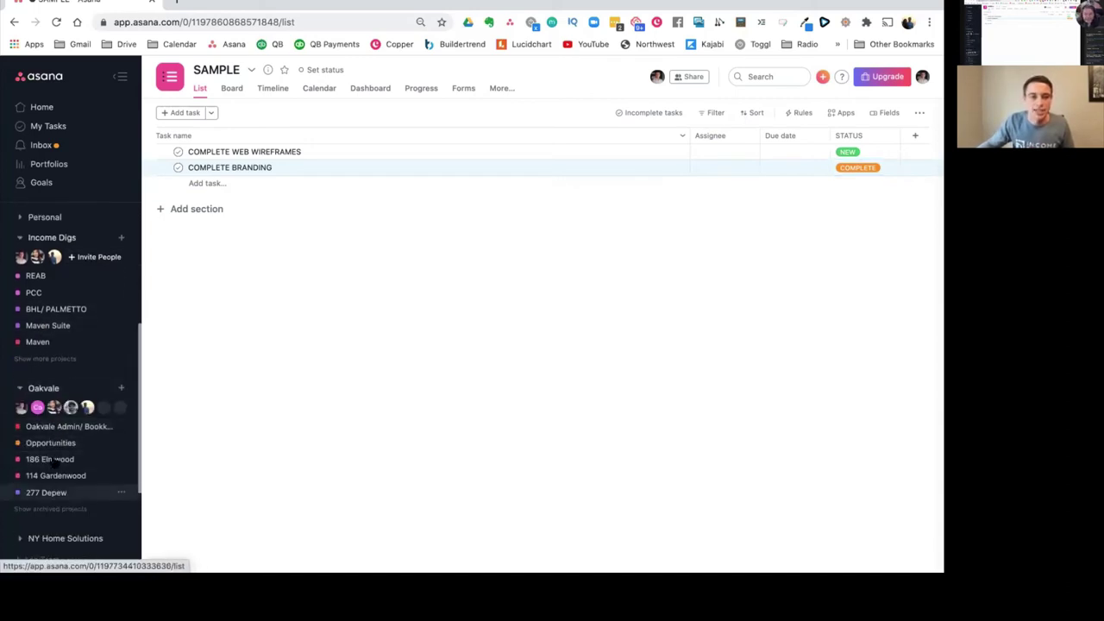
left_click(52, 459)
left_click(121, 459)
left_click(207, 145)
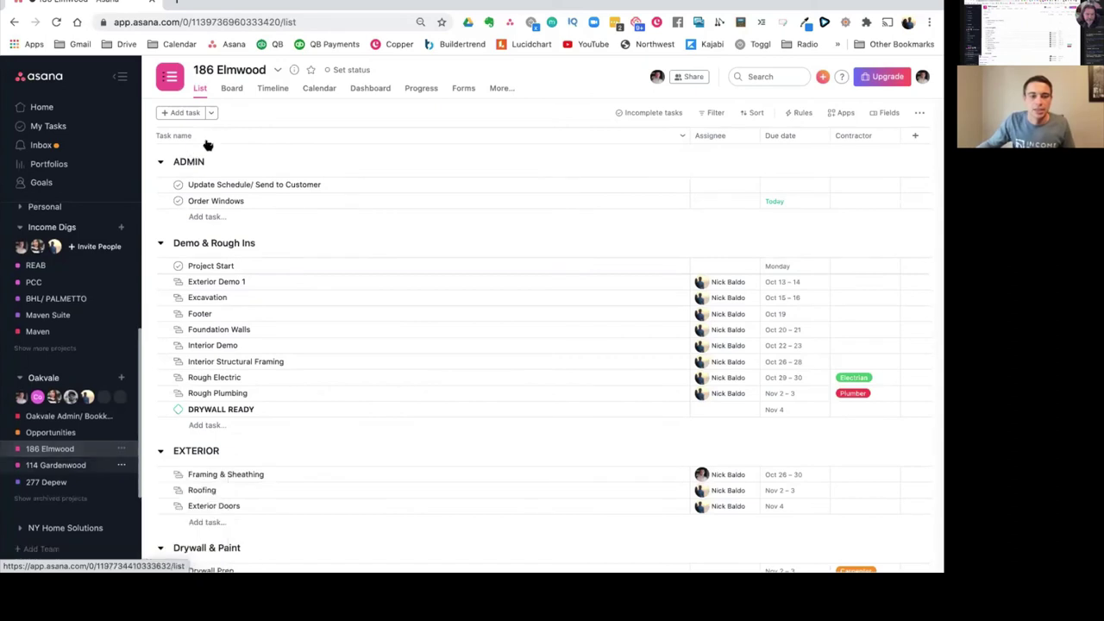
left_click(278, 71)
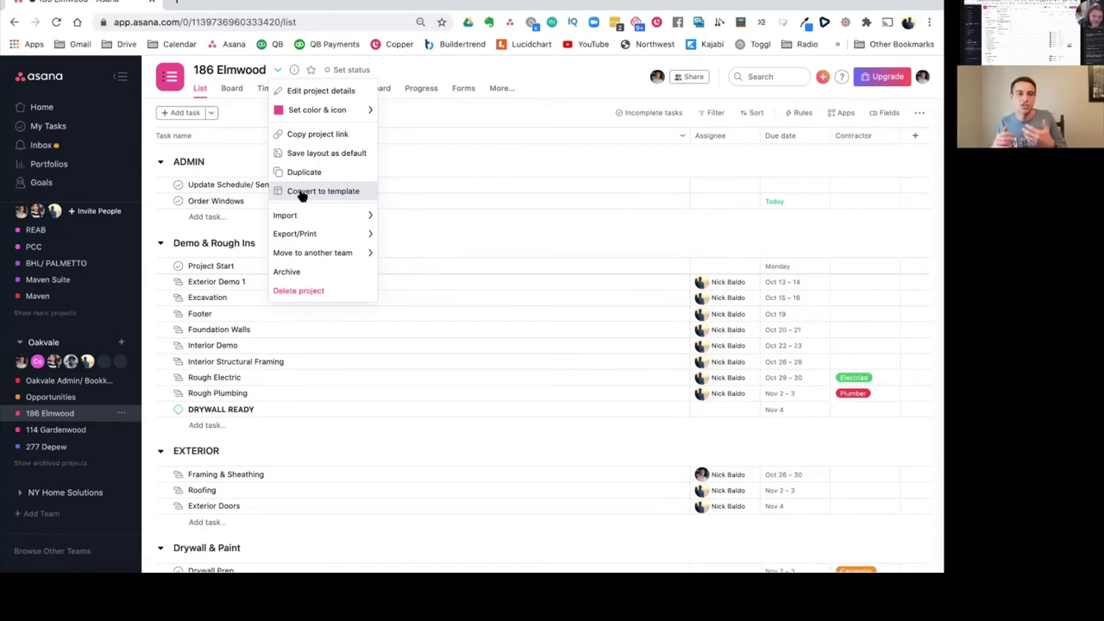
left_click(301, 193)
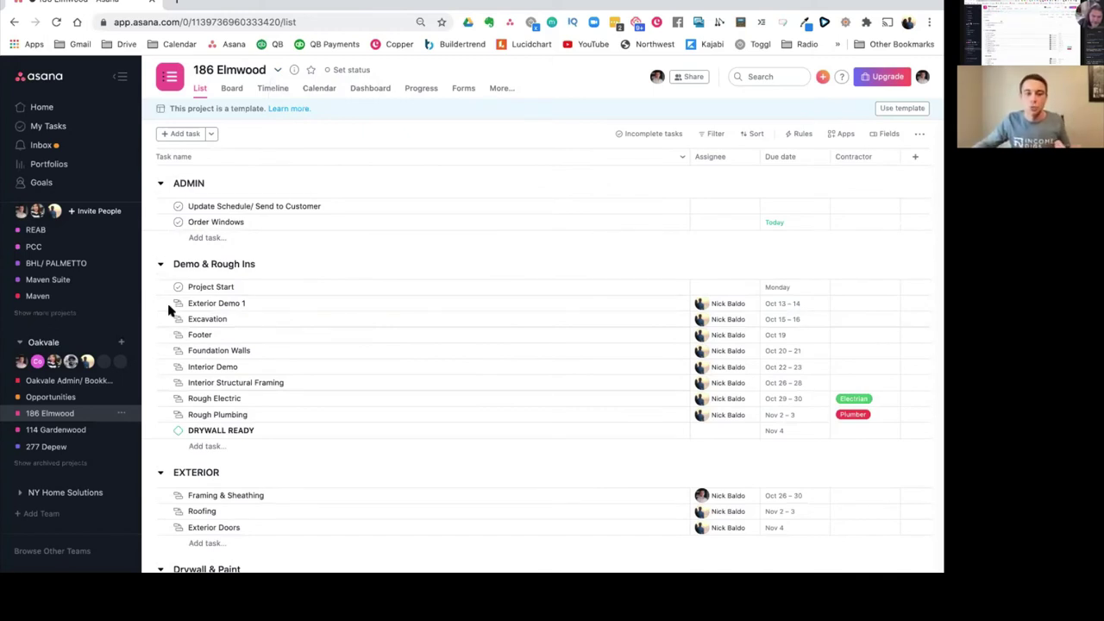
left_click(122, 344)
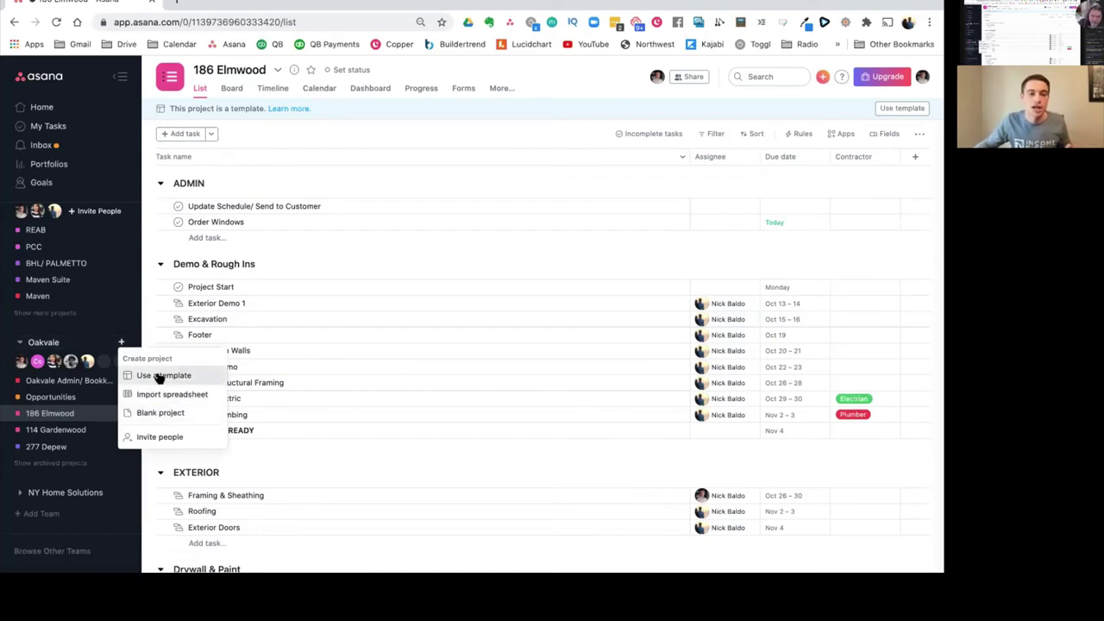
Step: Build a project from the New Employee Onboarding template, keeping the 10/07/20 start date
left_click(157, 375)
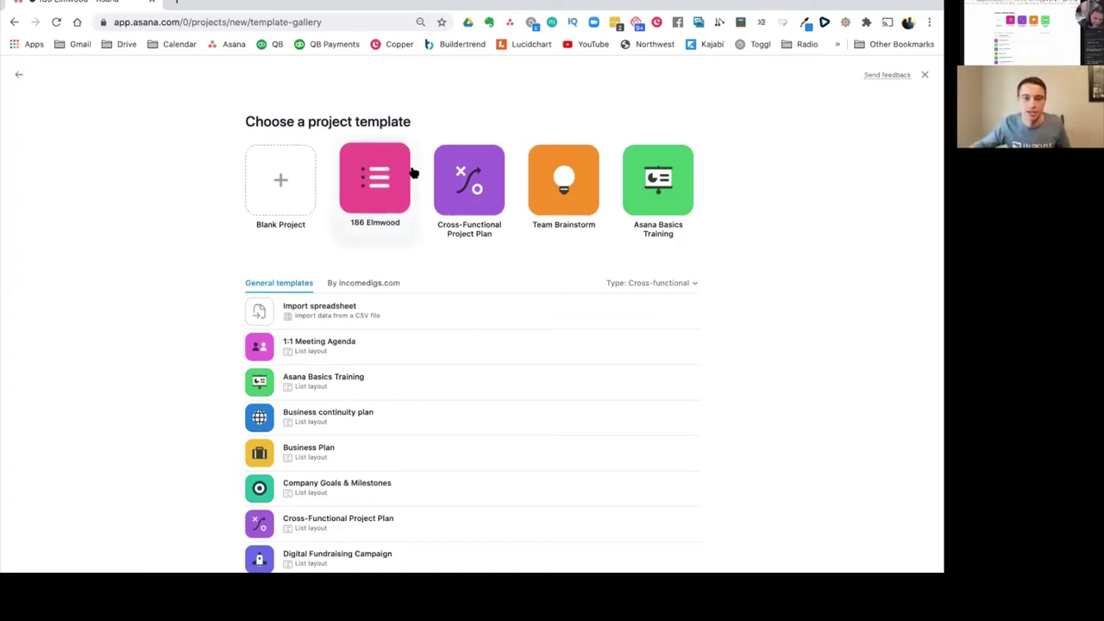
scroll(355, 380, "down", 3)
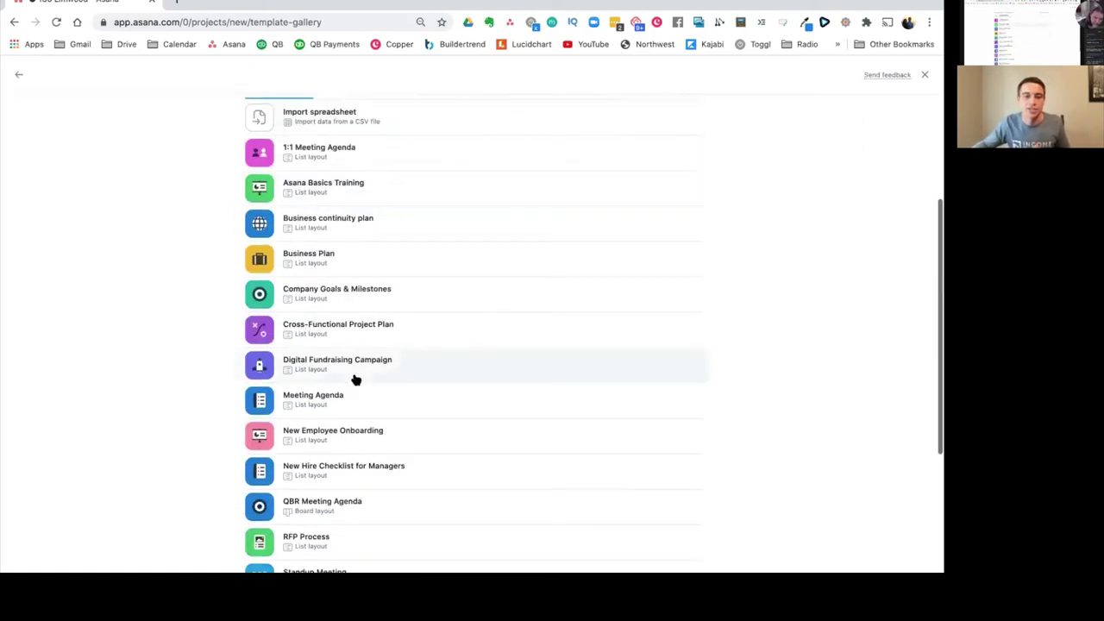
scroll(347, 397, "down", 2)
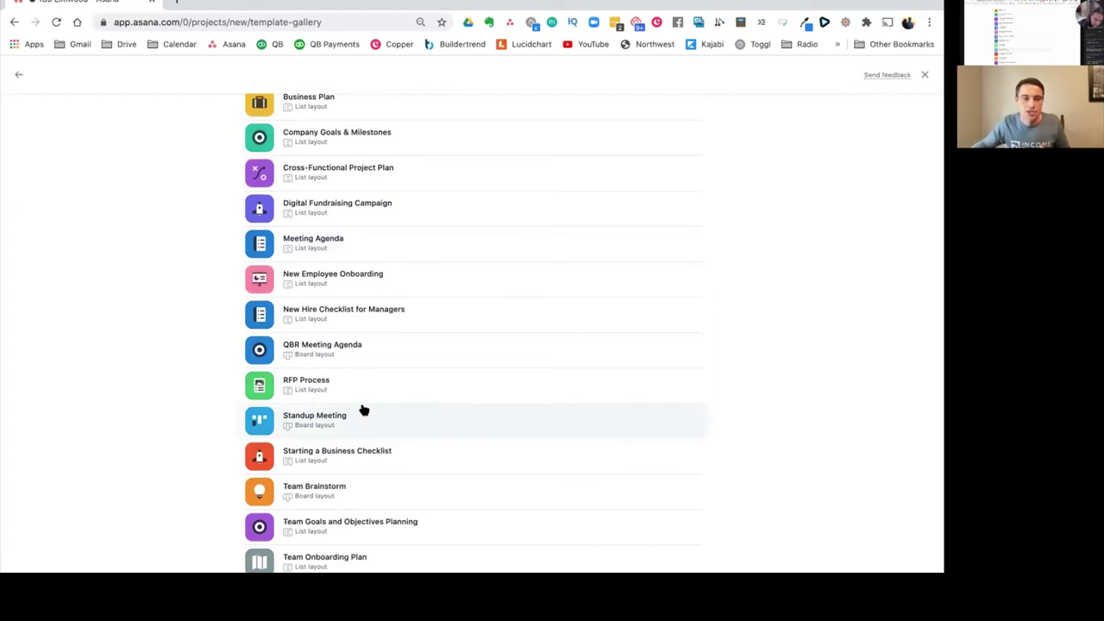
left_click(332, 278)
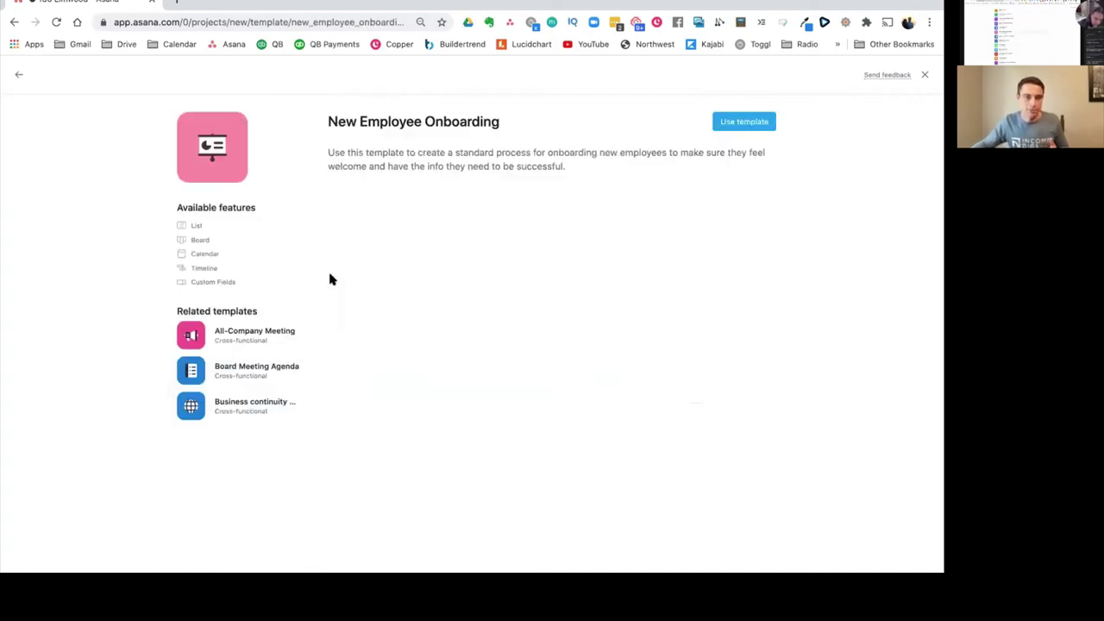
left_click(773, 120)
left_click(505, 316)
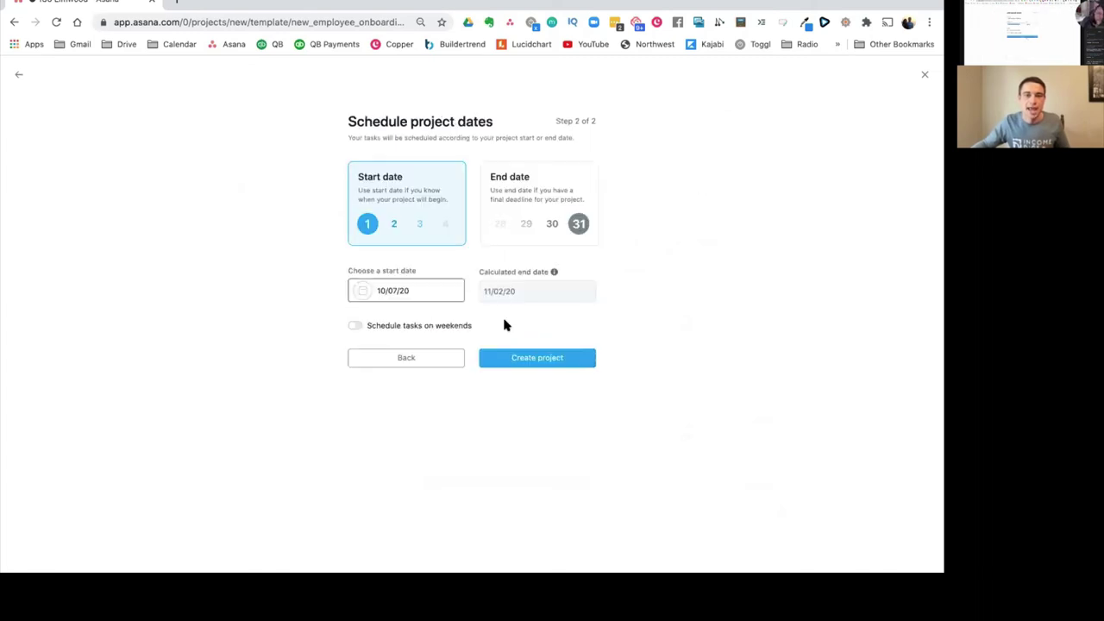
left_click(538, 362)
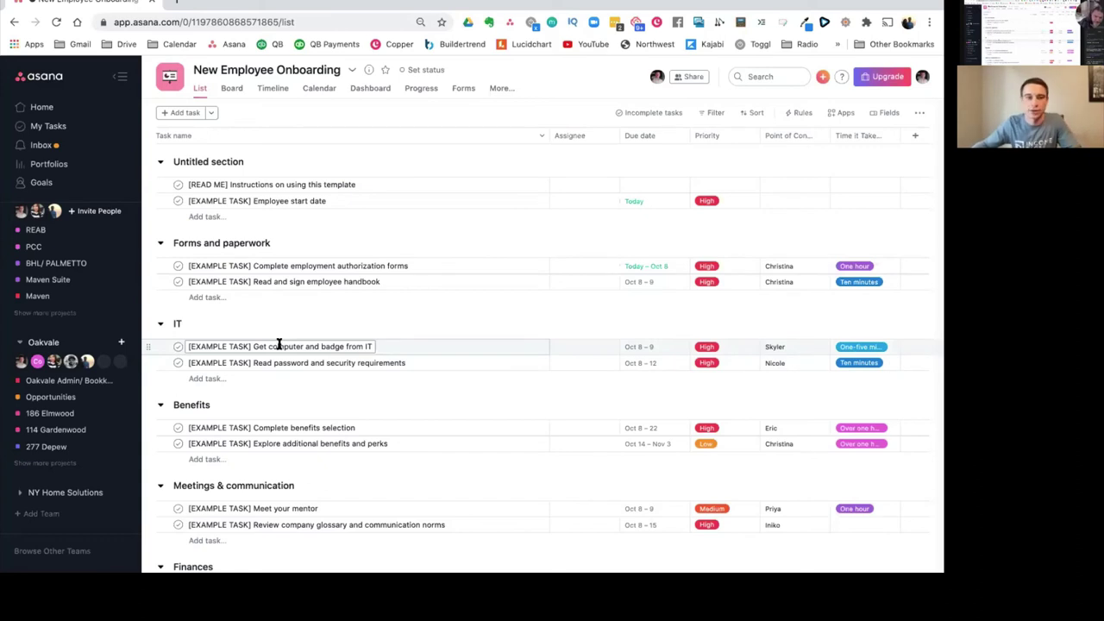
Step: Read the [READ ME] task, close it, and collapse the Income Digs and Oakvale teams
left_click(411, 187)
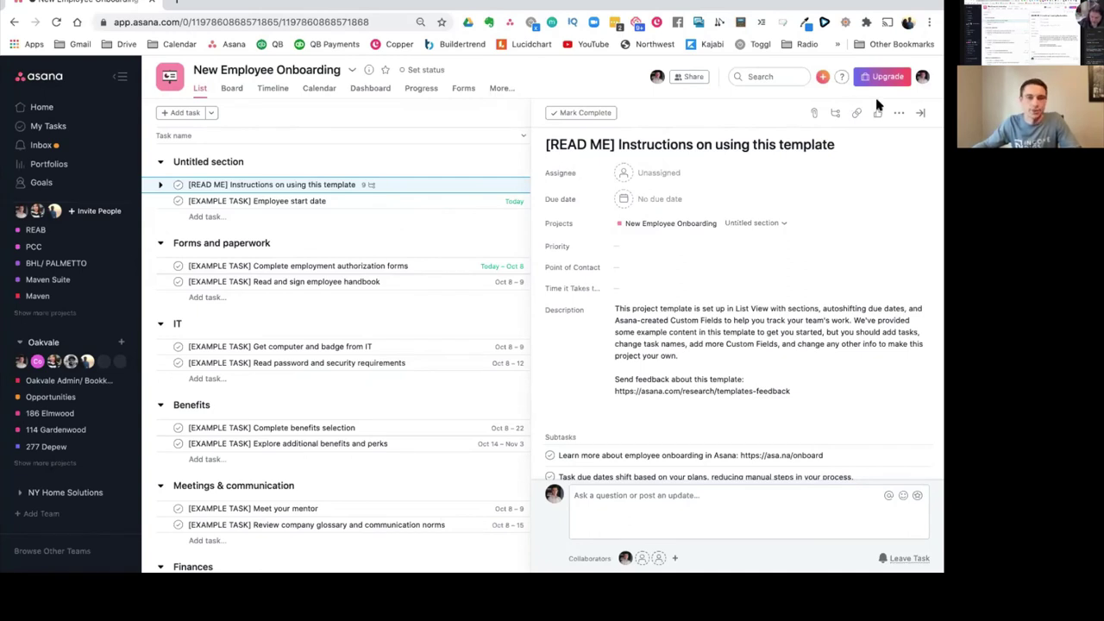
left_click(921, 113)
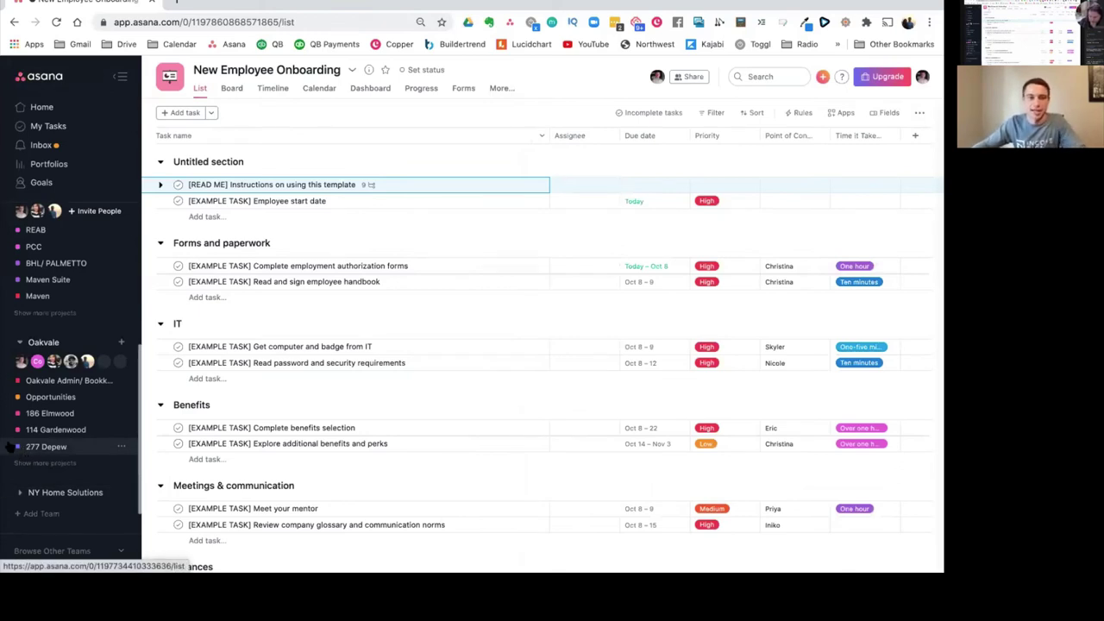
scroll(24, 450, "up", 2)
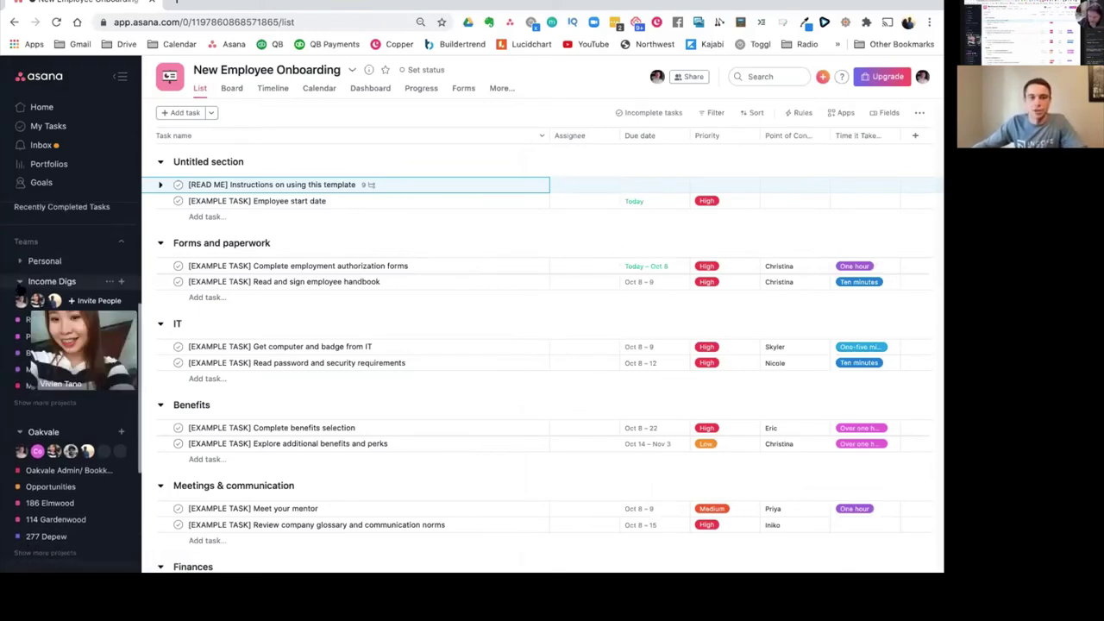
left_click(19, 282)
left_click(19, 301)
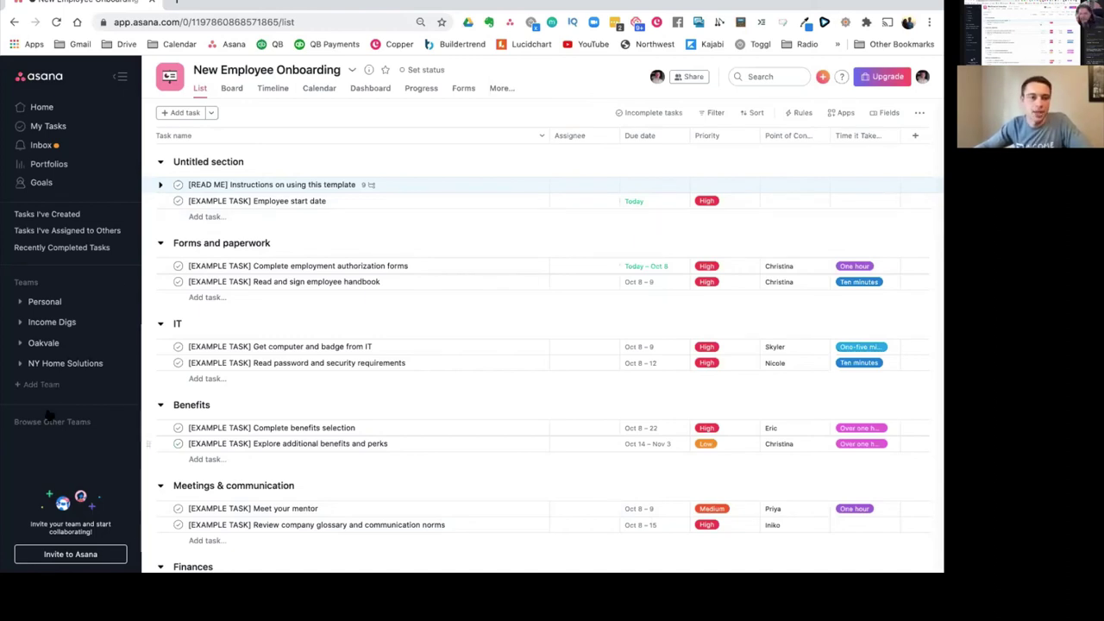
Step: Expand both teams, browse templates for a new Income Digs project, then restart project creation
left_click(19, 342)
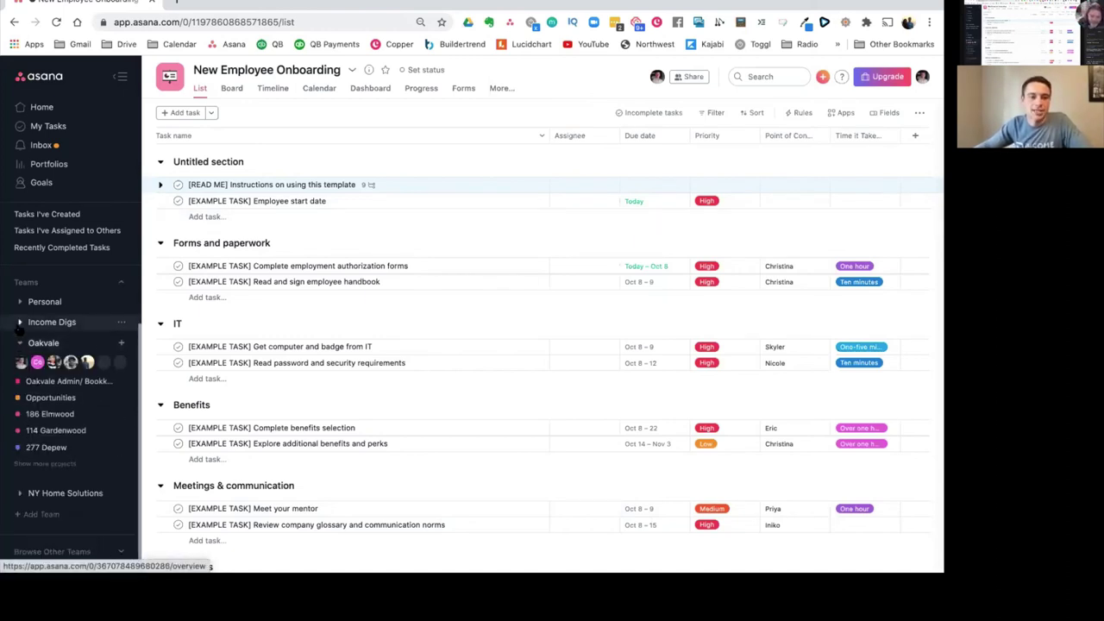
left_click(19, 322)
left_click(121, 322)
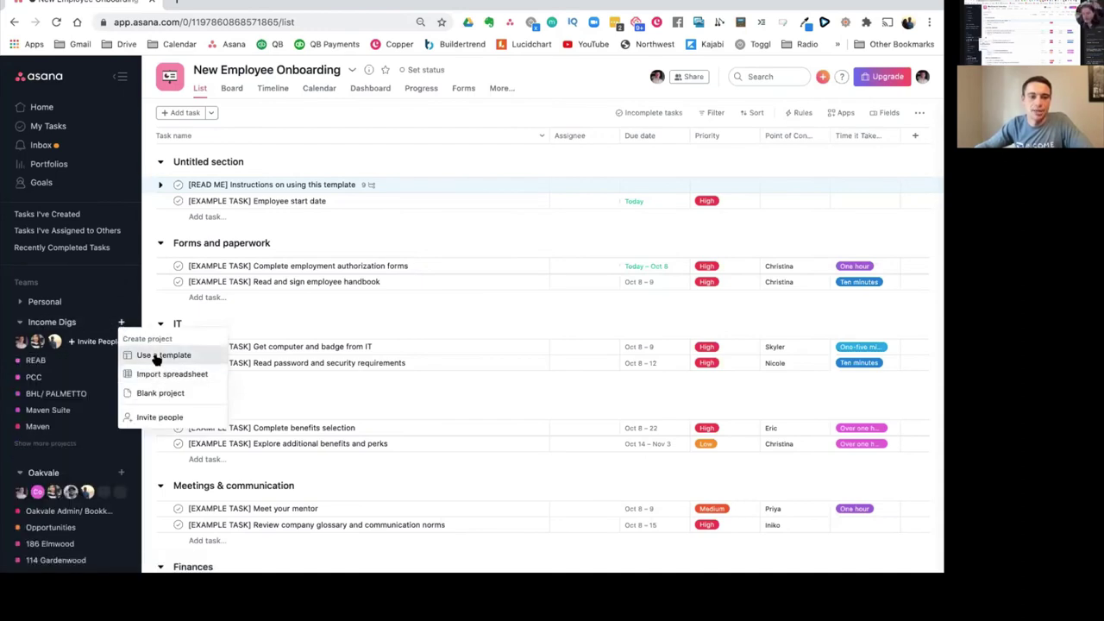
left_click(157, 357)
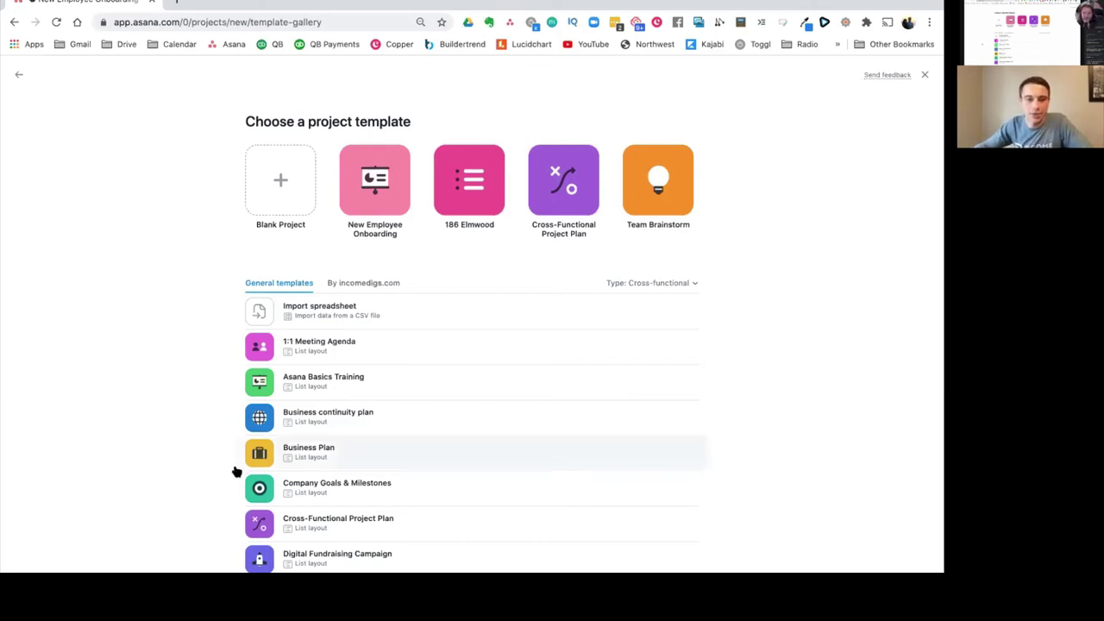
scroll(216, 452, "down", 2)
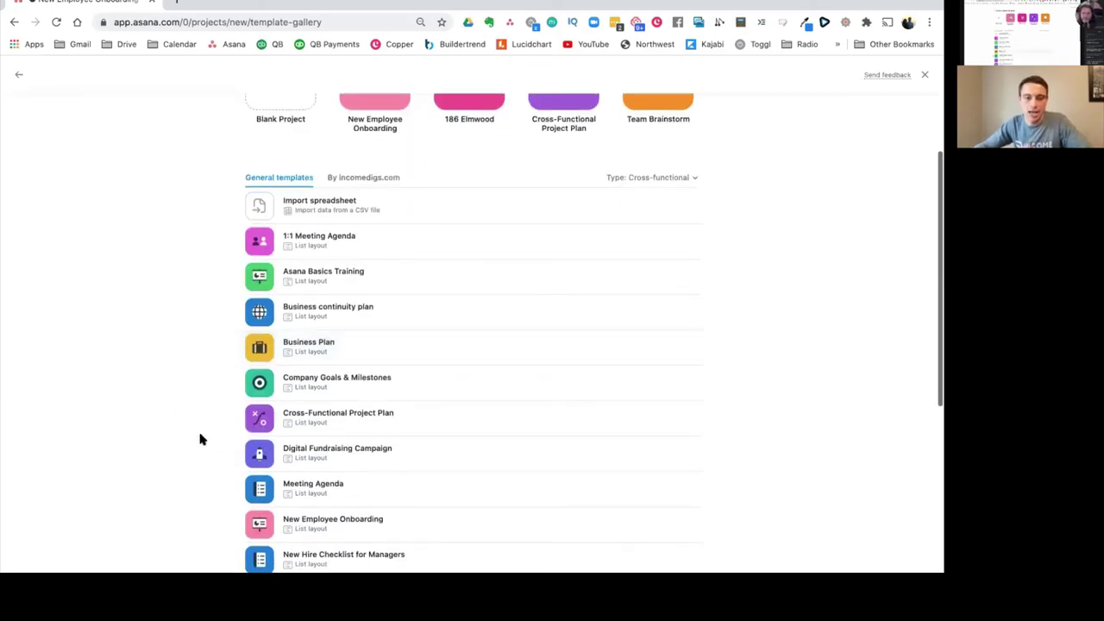
left_click(18, 75)
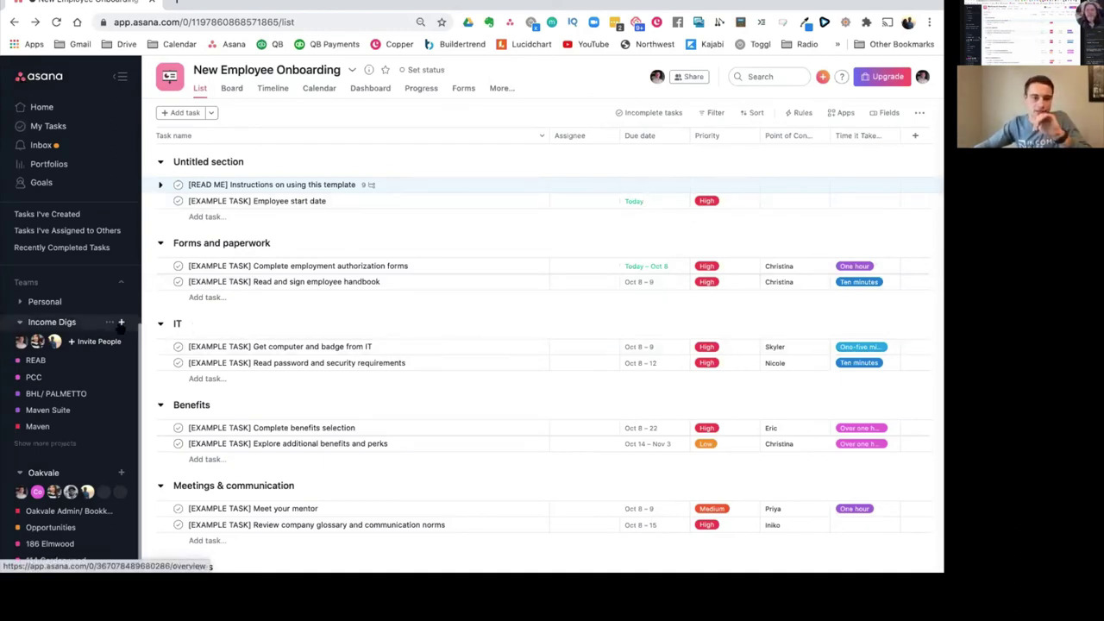
left_click(121, 322)
Step: Choose the New Employee Onboarding template for the new Income Digs project
left_click(152, 355)
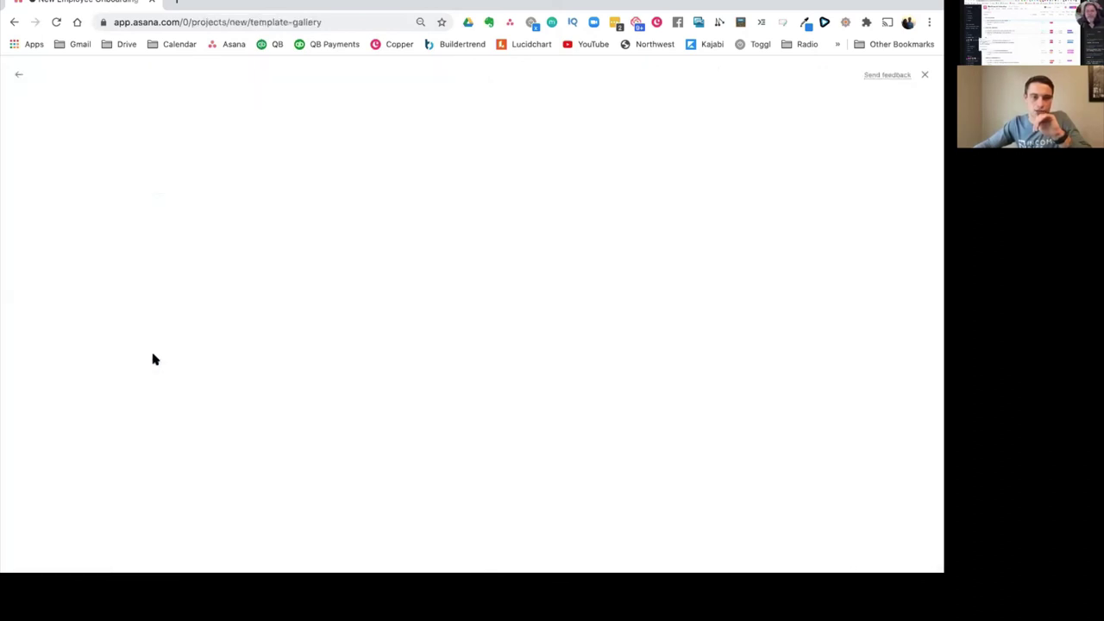
scroll(279, 402, "down", 3)
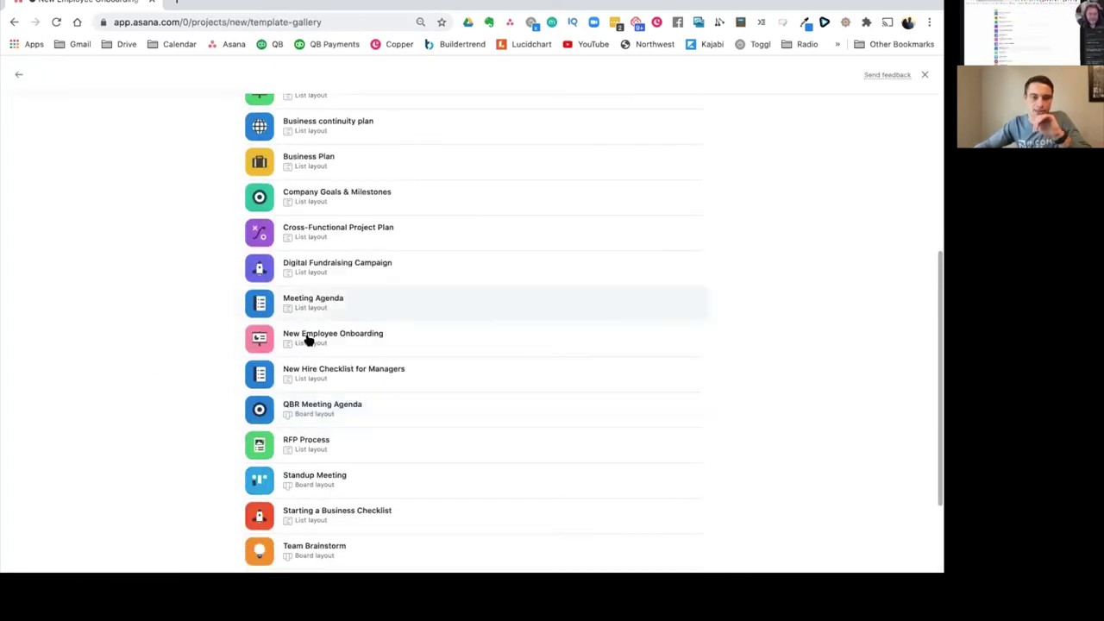
left_click(305, 344)
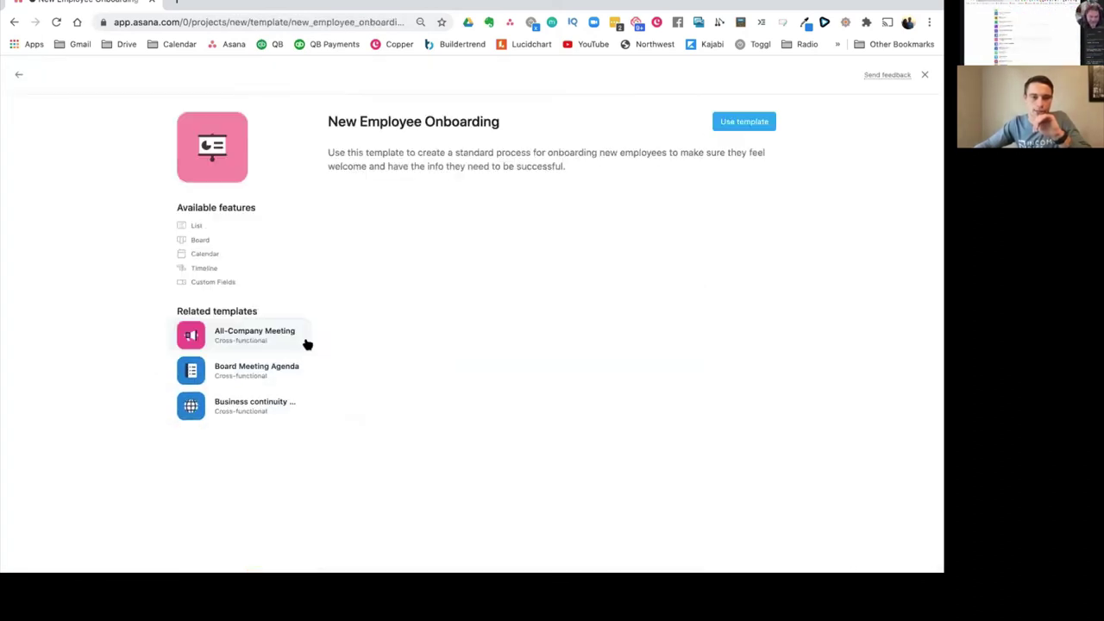
left_click(728, 122)
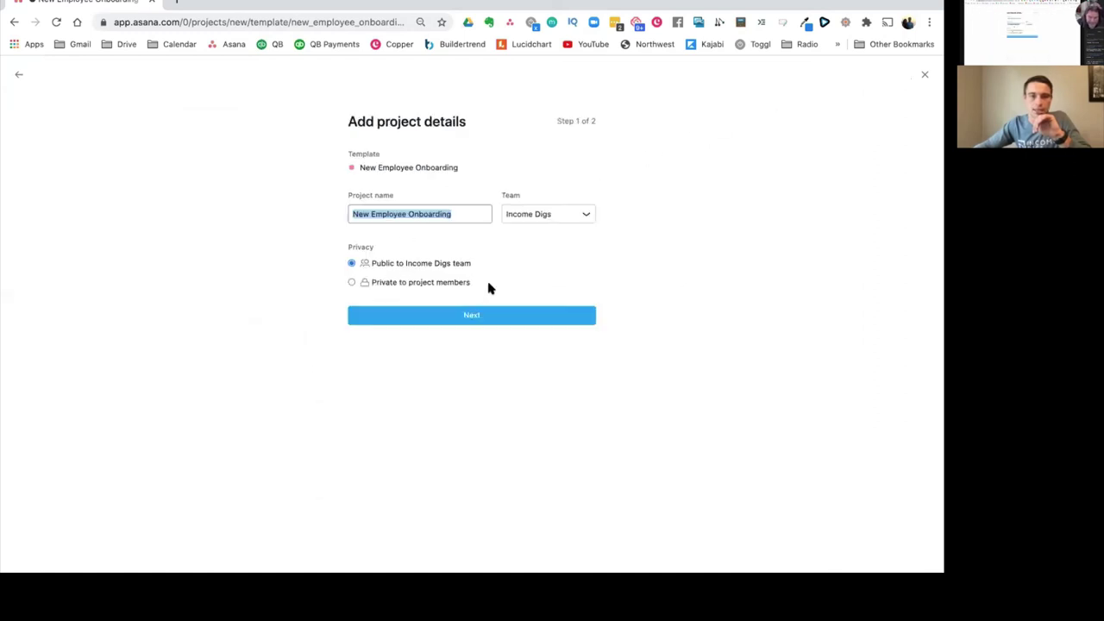
left_click(510, 317)
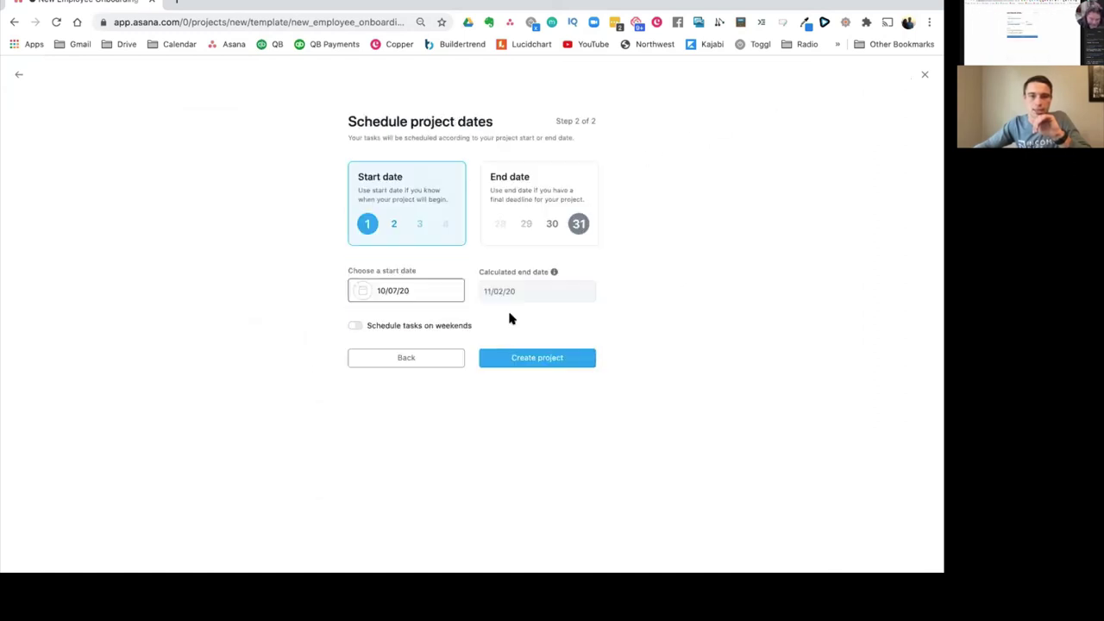
Step: Schedule the project by an end date of 12/31/20 and create it
left_click(539, 181)
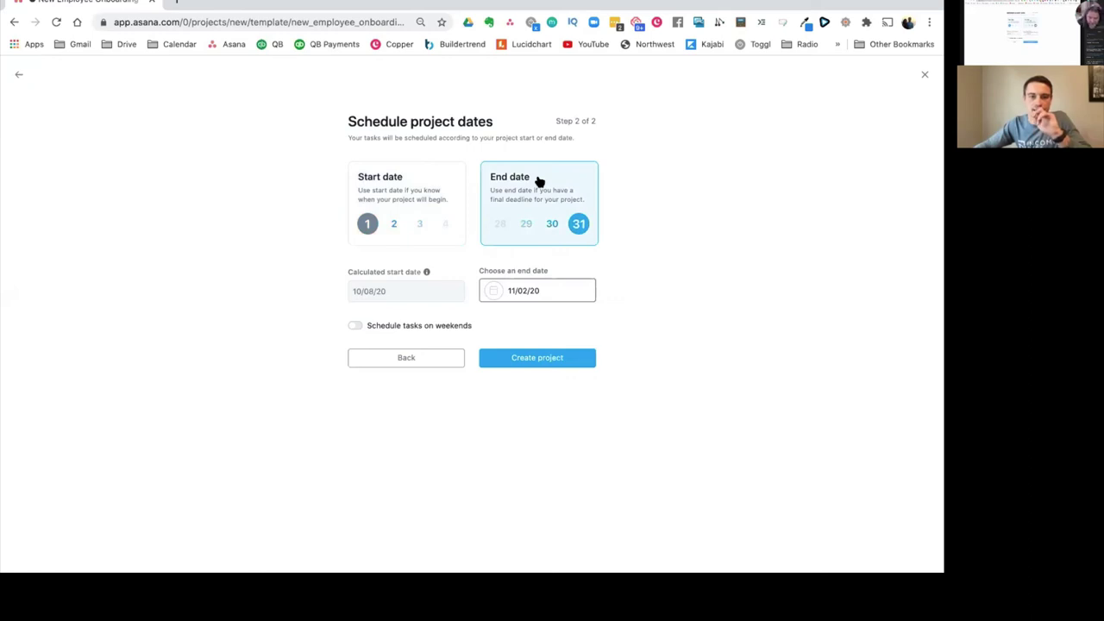
left_click(584, 290)
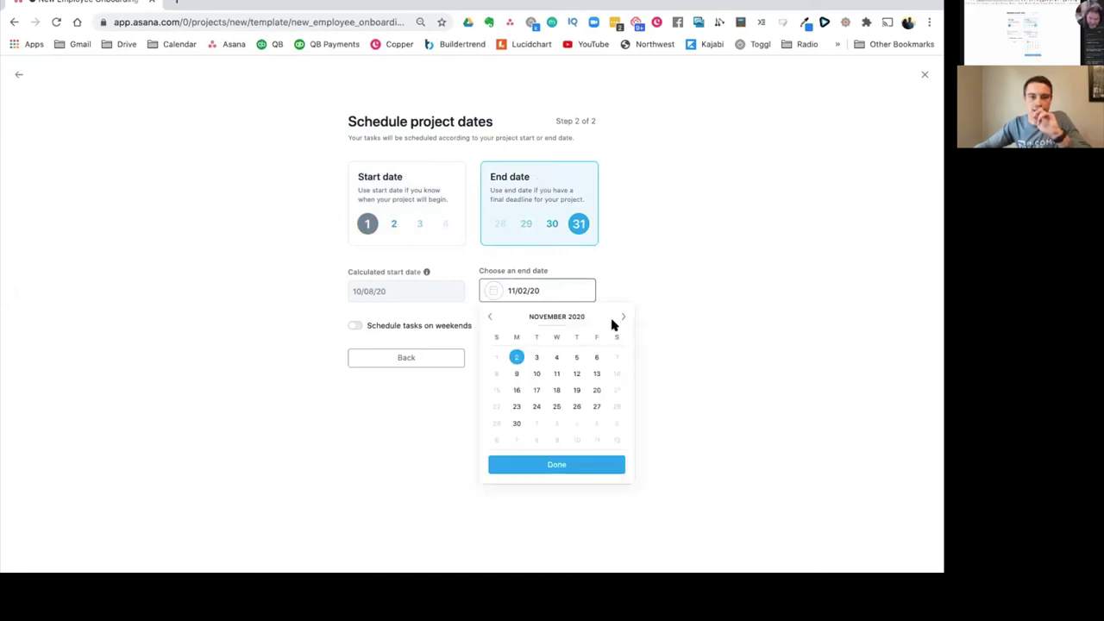
left_click(622, 316)
left_click(576, 423)
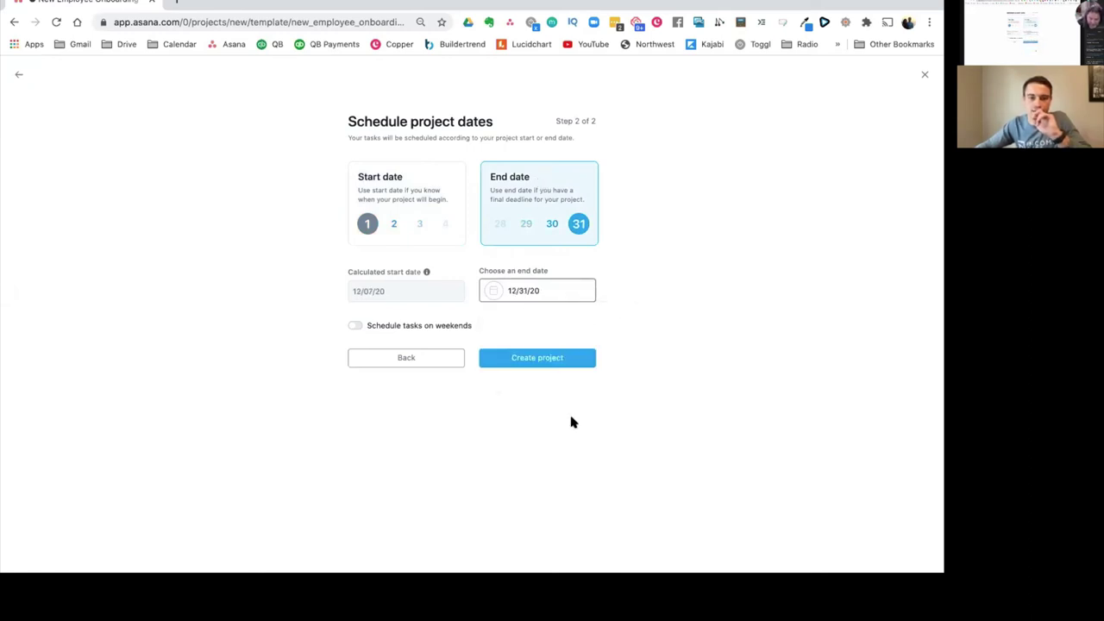
left_click(518, 358)
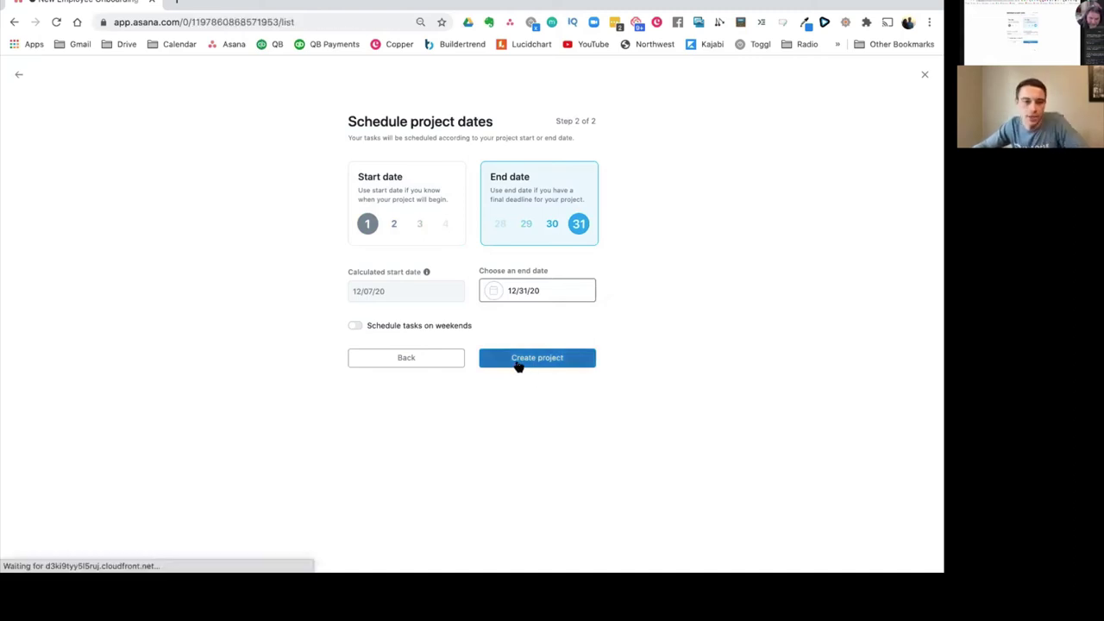
scroll(47, 431, "down", 3)
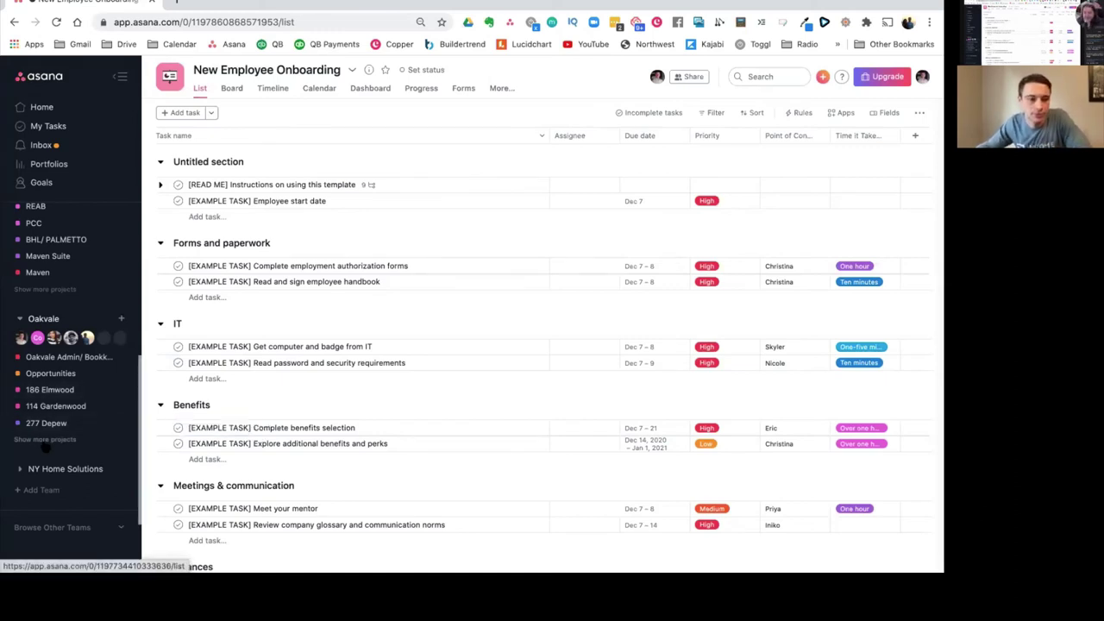
Step: Collapse the Income Digs and Oakvale teams in the sidebar
scroll(129, 372, "up", 1)
scroll(131, 373, "up", 1)
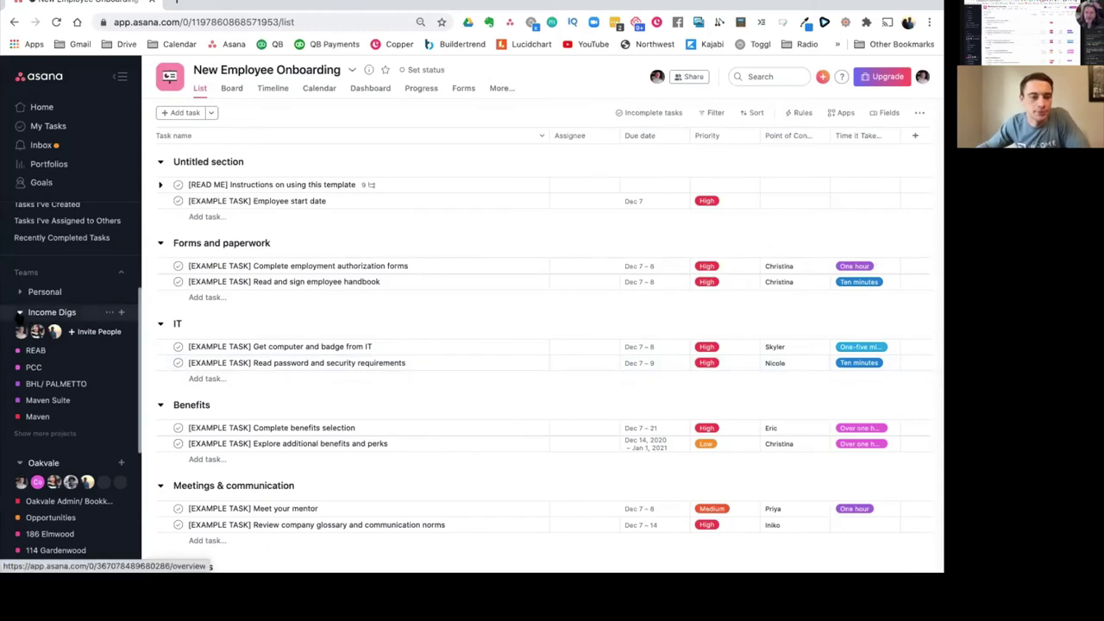
left_click(19, 313)
left_click(20, 334)
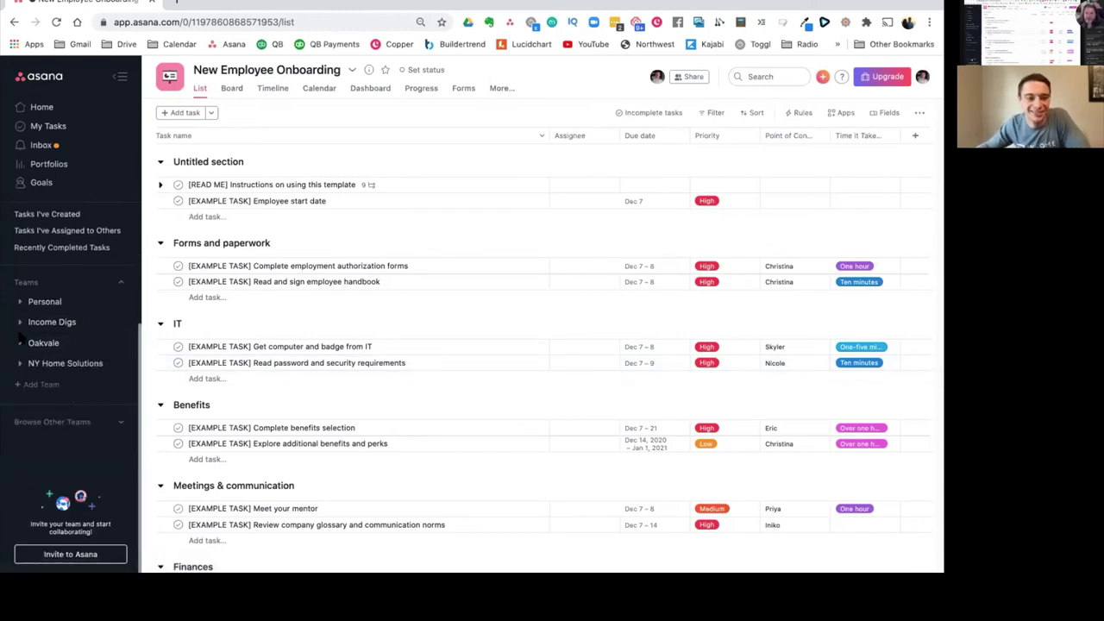
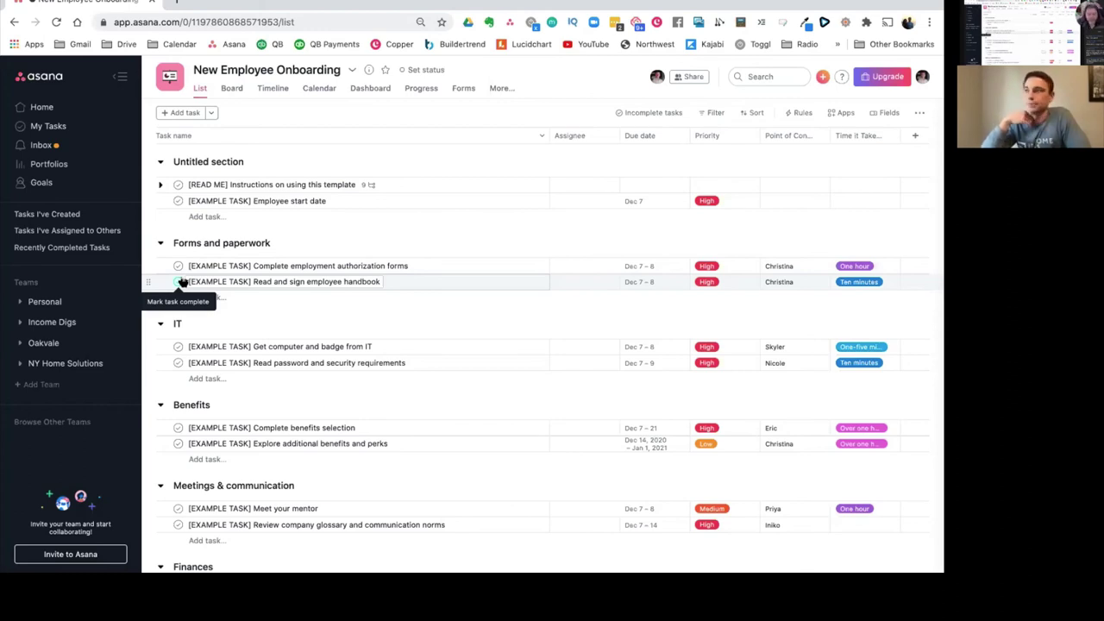
Step: Mark the employee handbook task complete and go to My Tasks' calendar
left_click(180, 282)
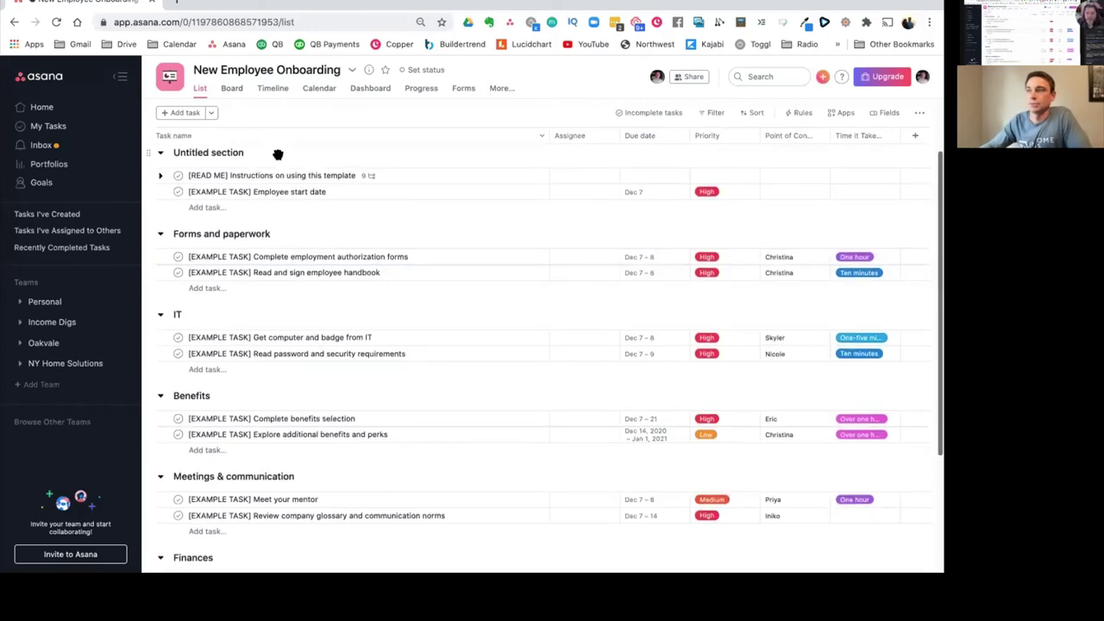
scroll(277, 155, "down", 2)
left_click(84, 128)
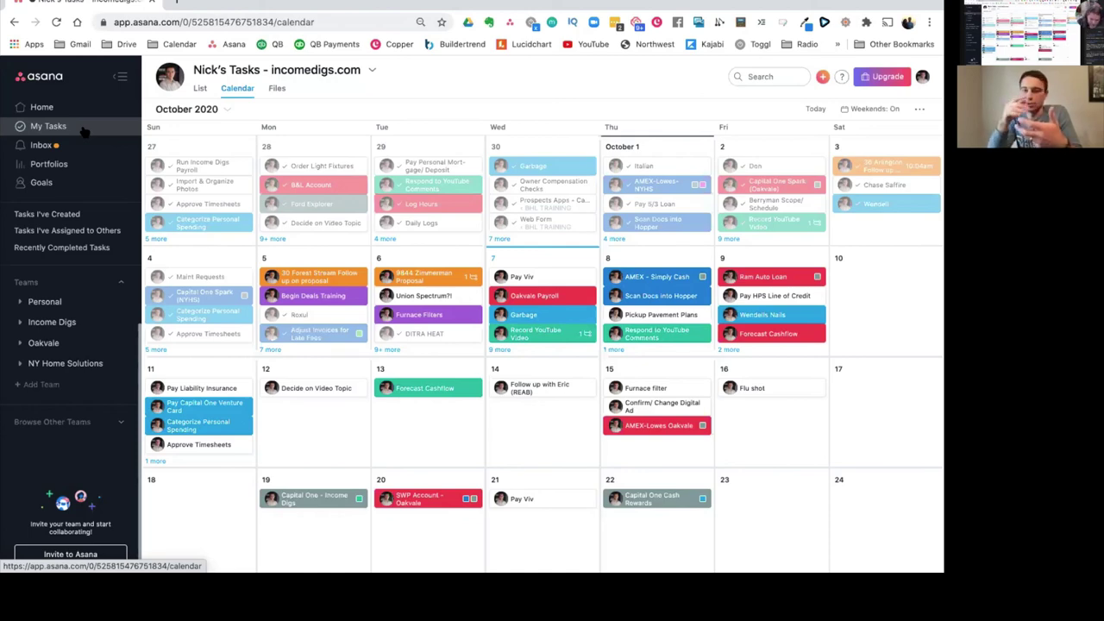
Step: Switch My Tasks to list view and open the Reassess Audible Books task details
left_click(198, 93)
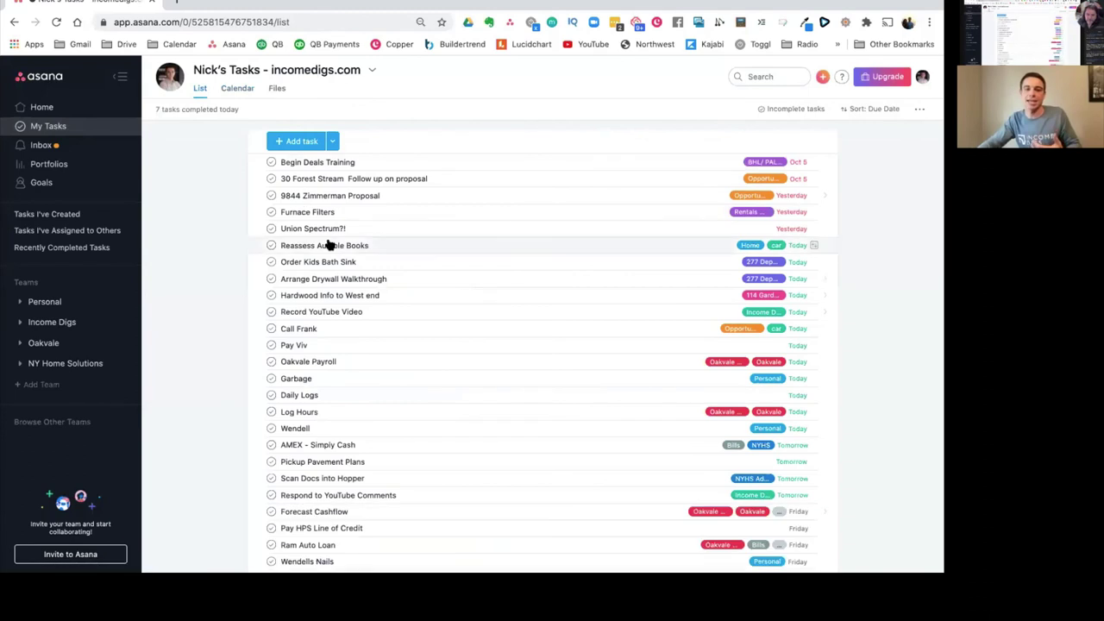
left_click(327, 245)
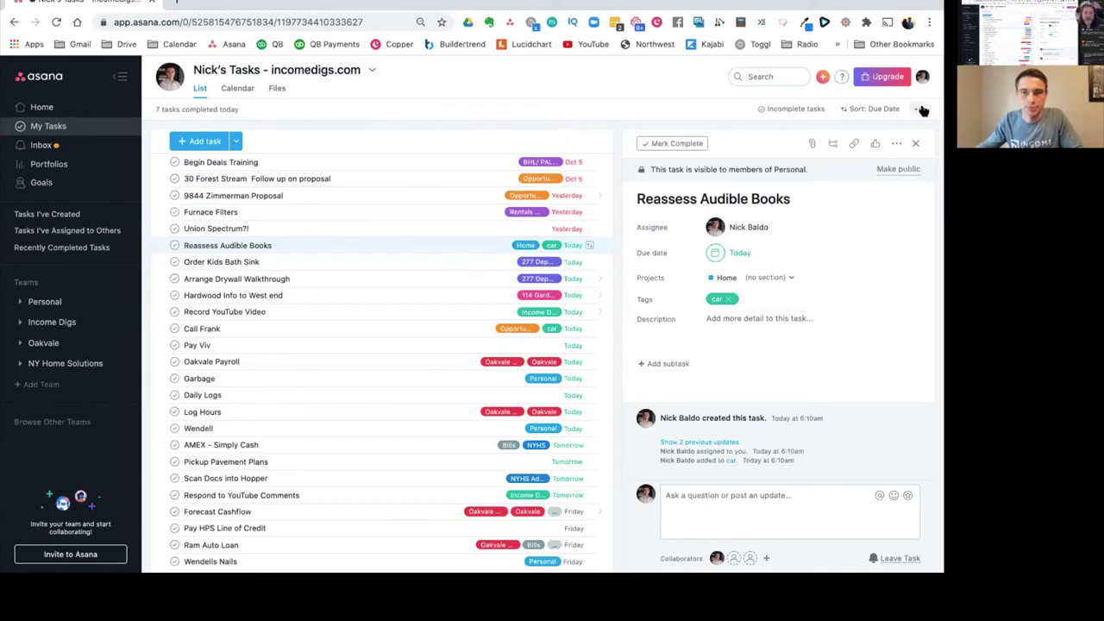
Step: Check the account menu, then expand the Personal team to show Travel, Home and Storyboard
left_click(923, 78)
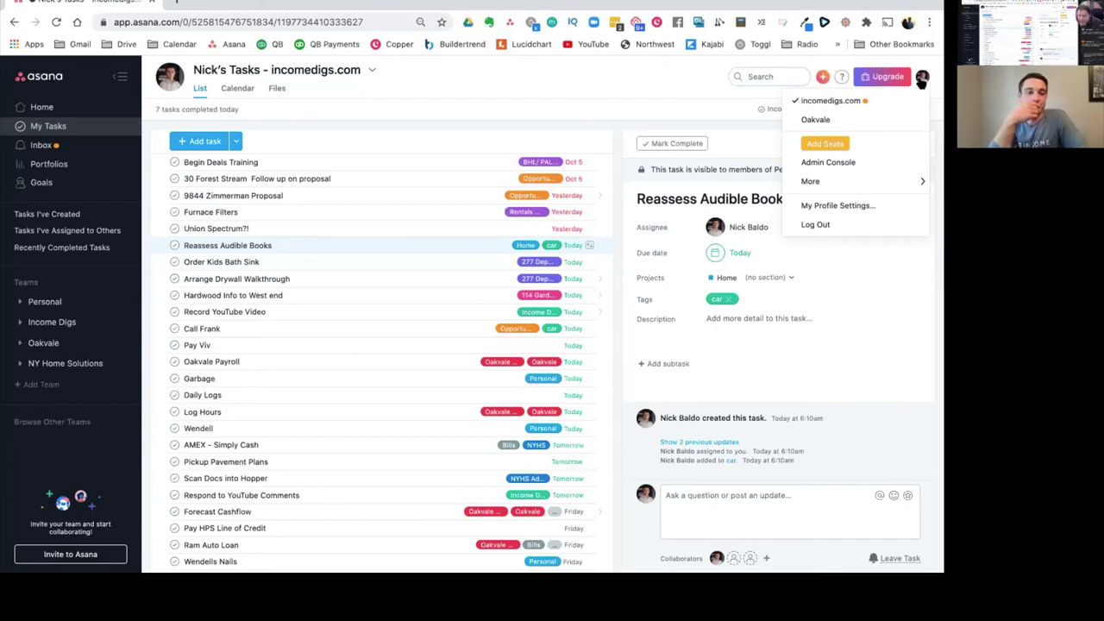
left_click(20, 302)
left_click(20, 302)
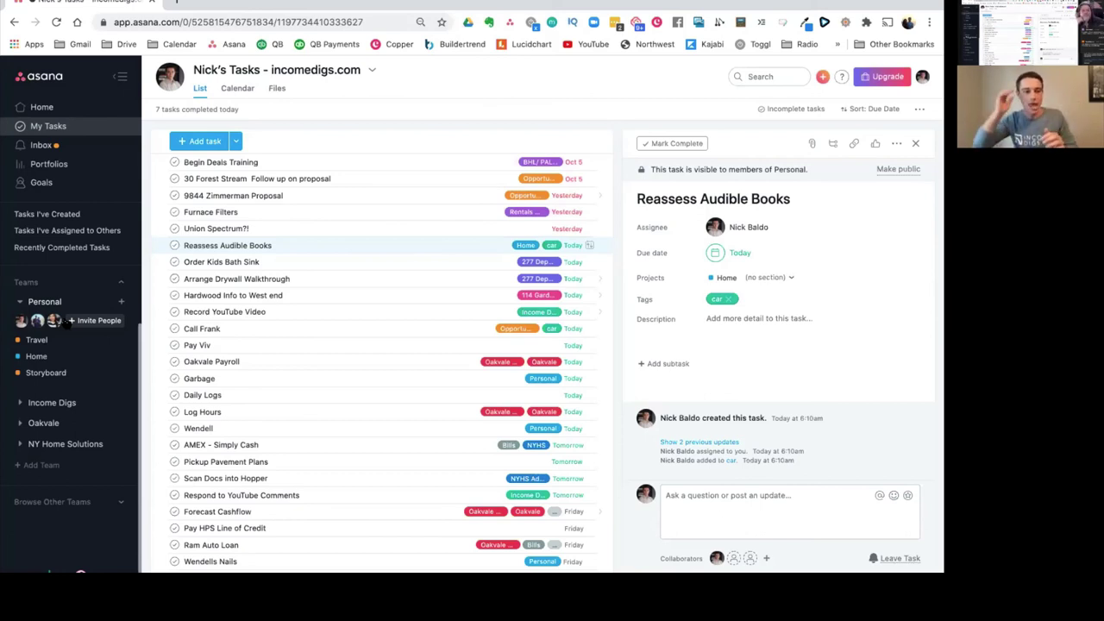
Step: View the Storyboard board, toggle the sidebar, and bring up Personal's add-project options
left_click(43, 373)
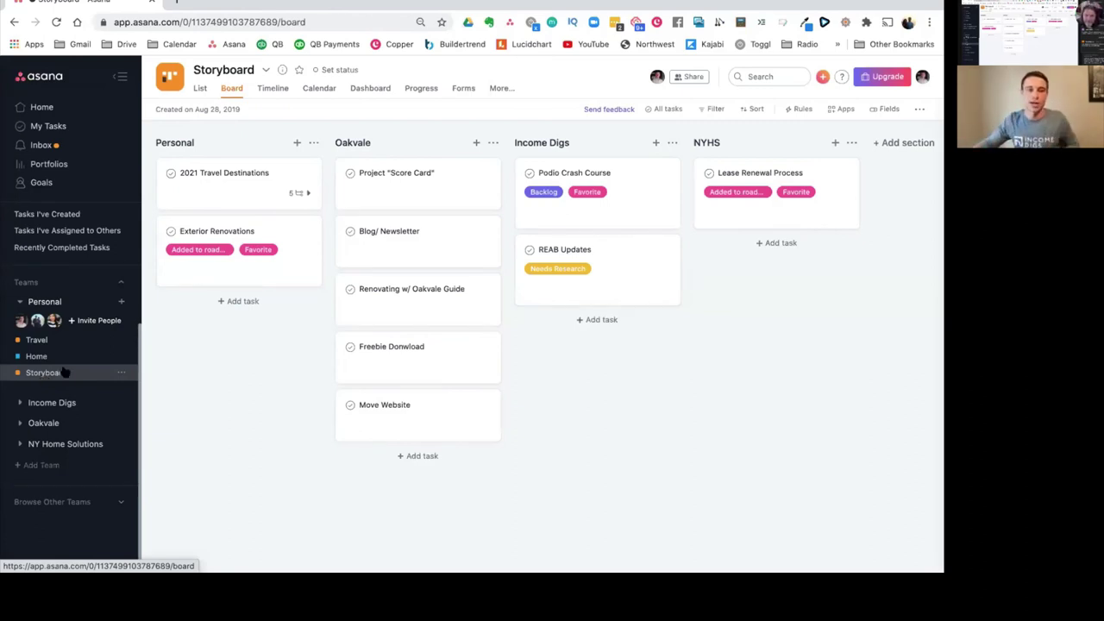
left_click(120, 76)
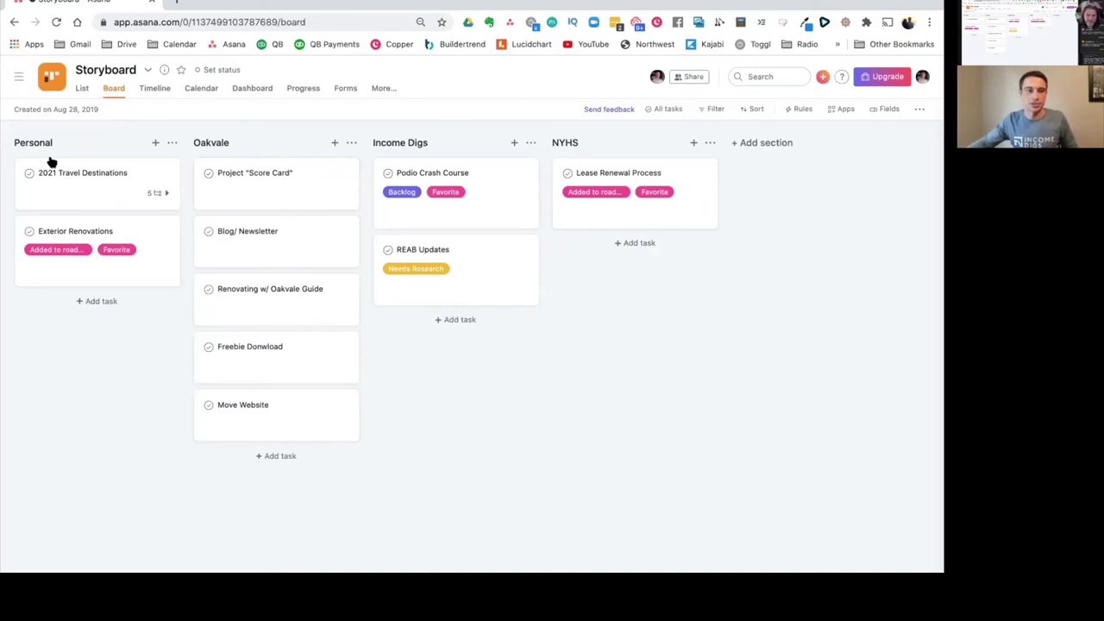
left_click(19, 78)
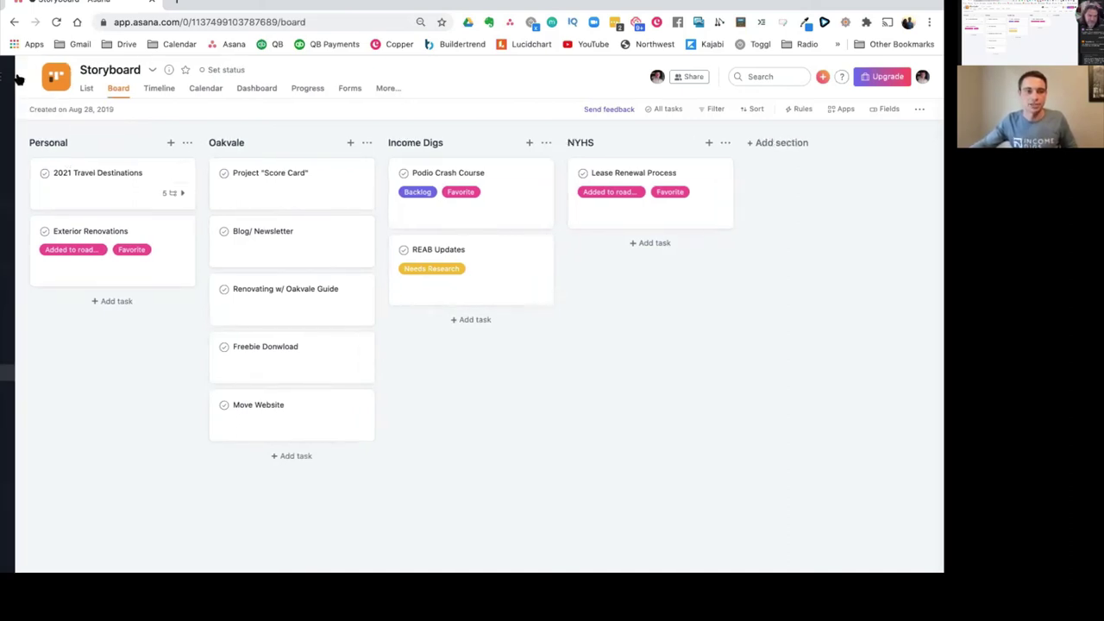
left_click(122, 302)
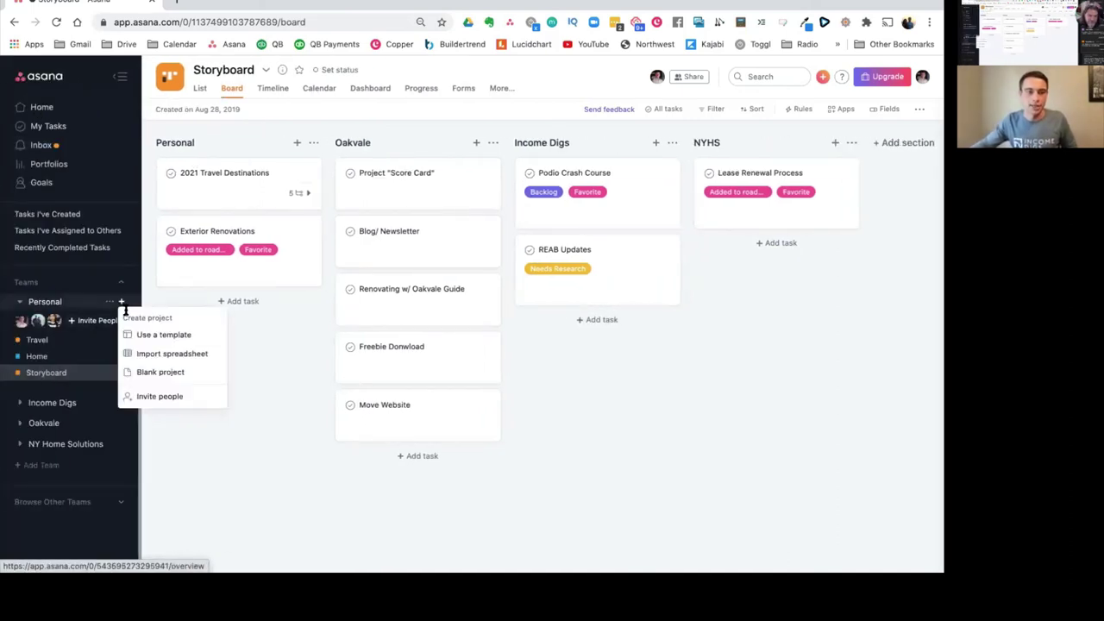
Step: Create a Standup Meeting project from the Standup Meeting template
left_click(151, 336)
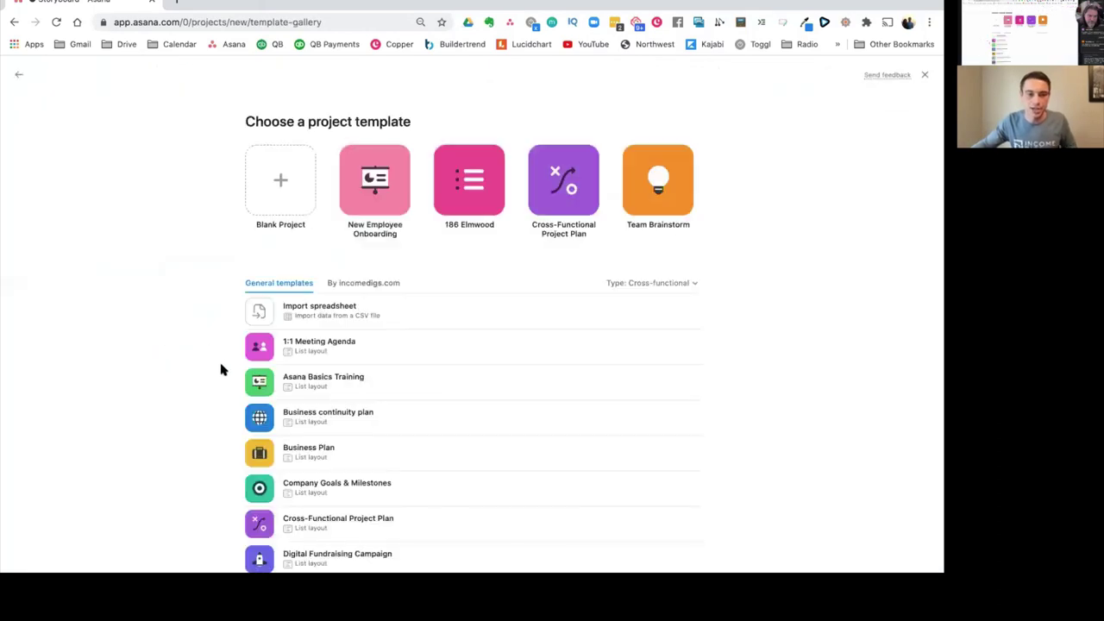
scroll(219, 368, "down", 2)
scroll(274, 362, "down", 2)
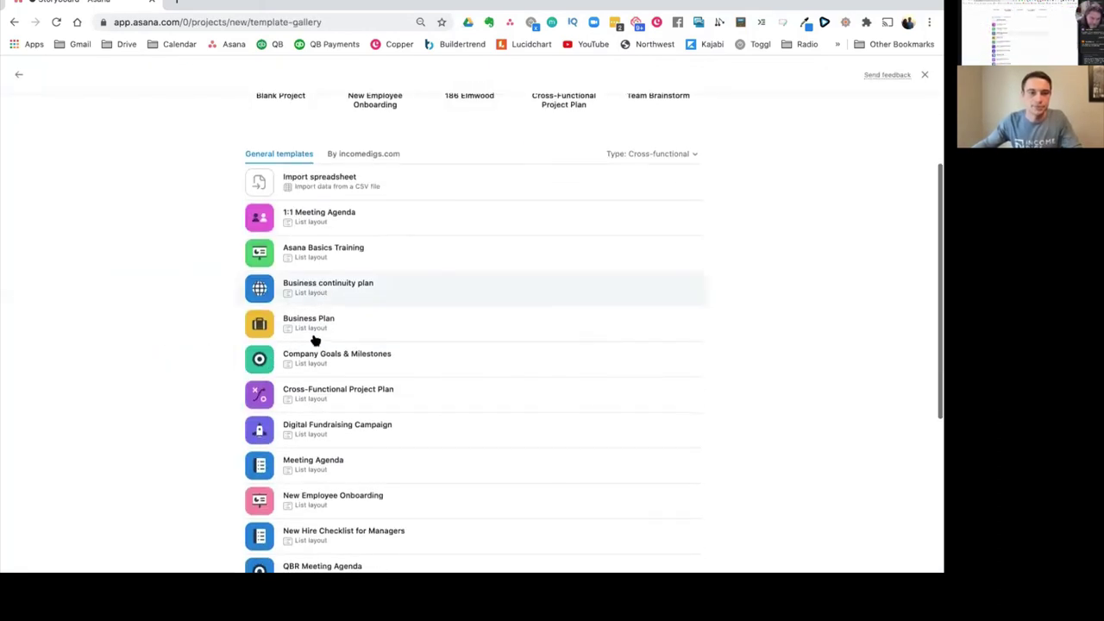
scroll(359, 399, "down", 3)
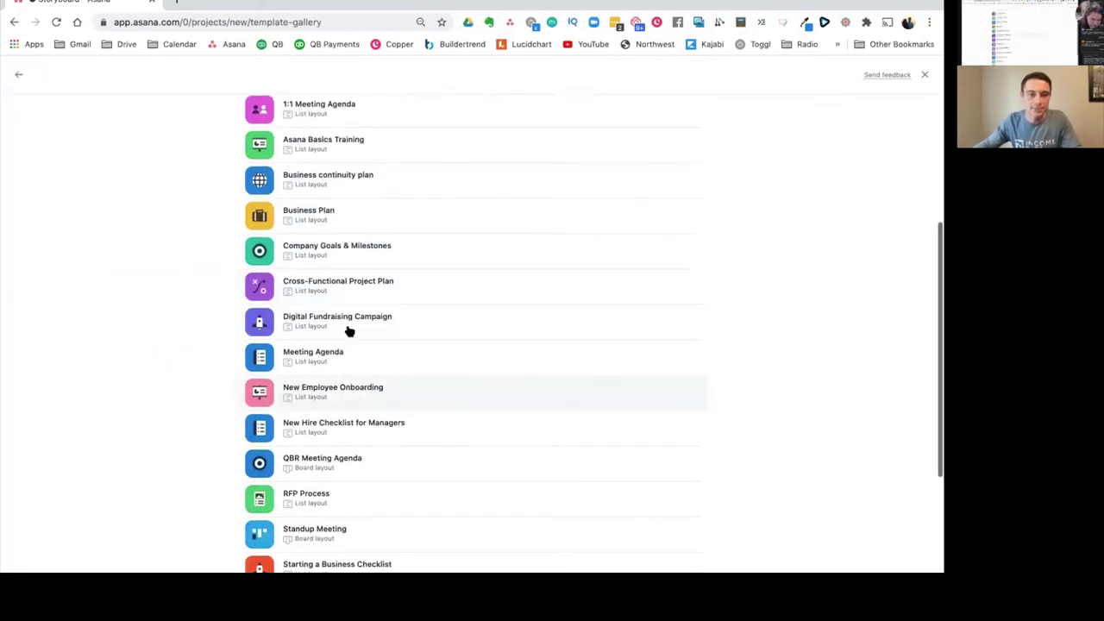
scroll(320, 414, "down", 3)
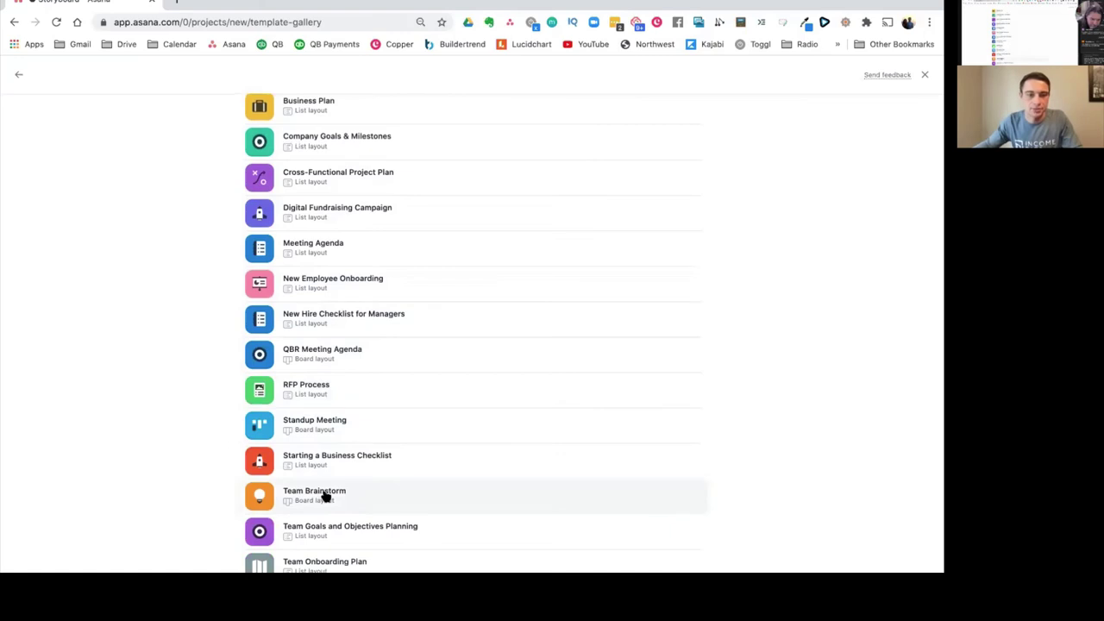
scroll(323, 493, "down", 1)
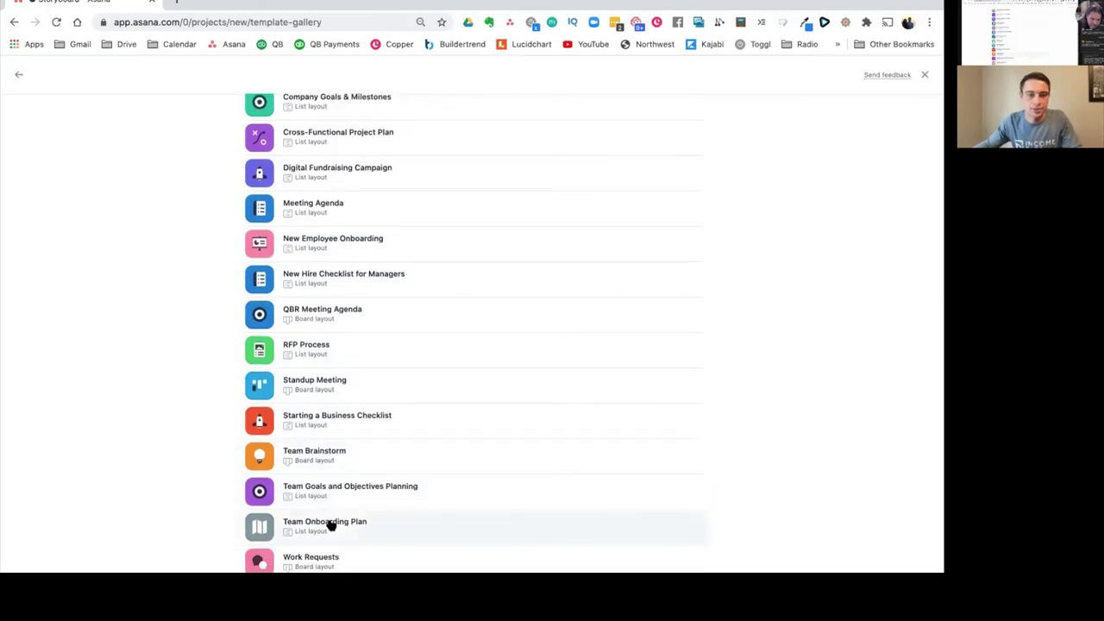
scroll(327, 524, "down", 1)
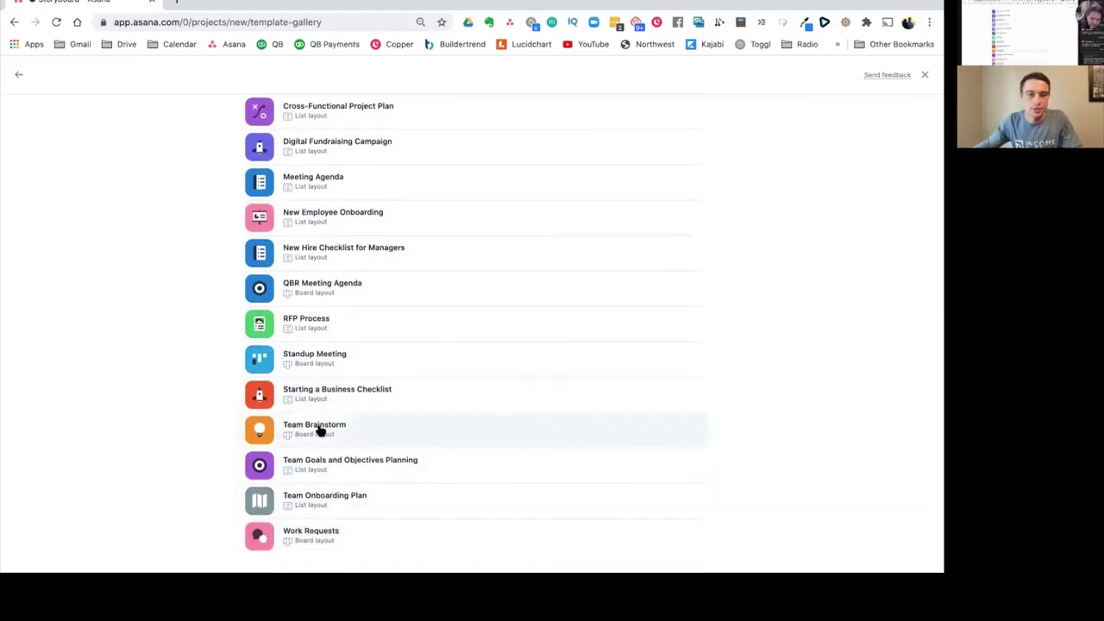
left_click(322, 353)
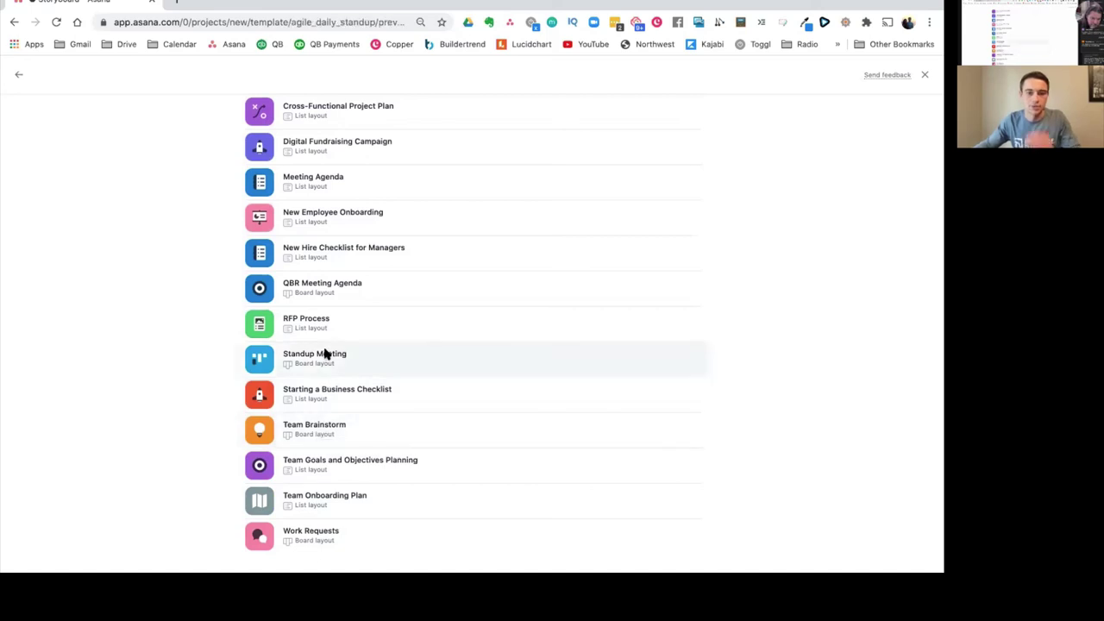
left_click(750, 122)
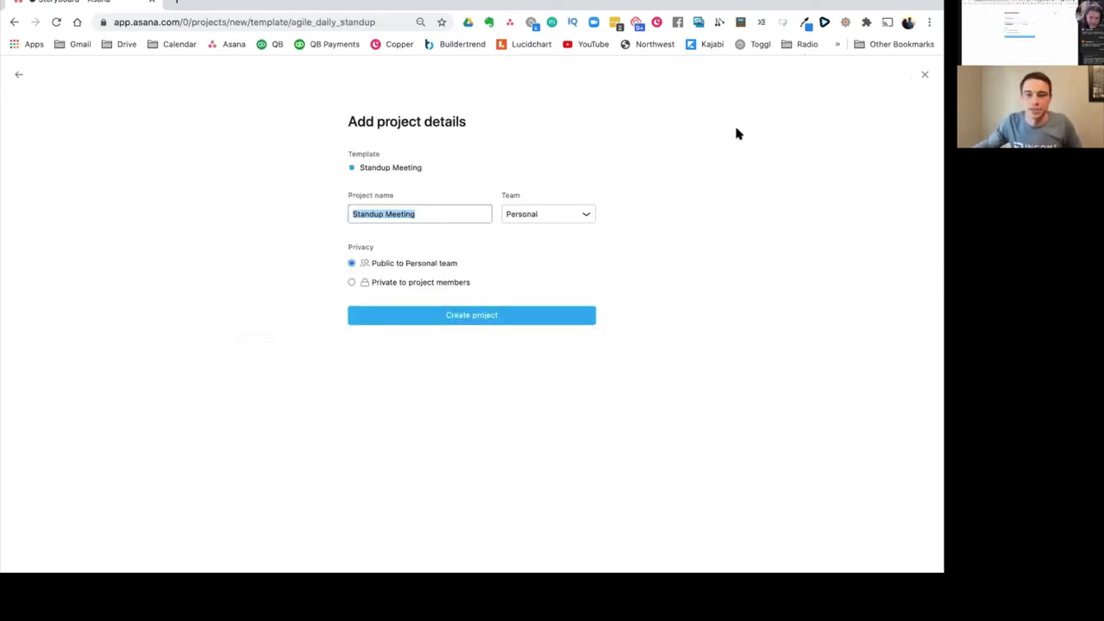
left_click(531, 317)
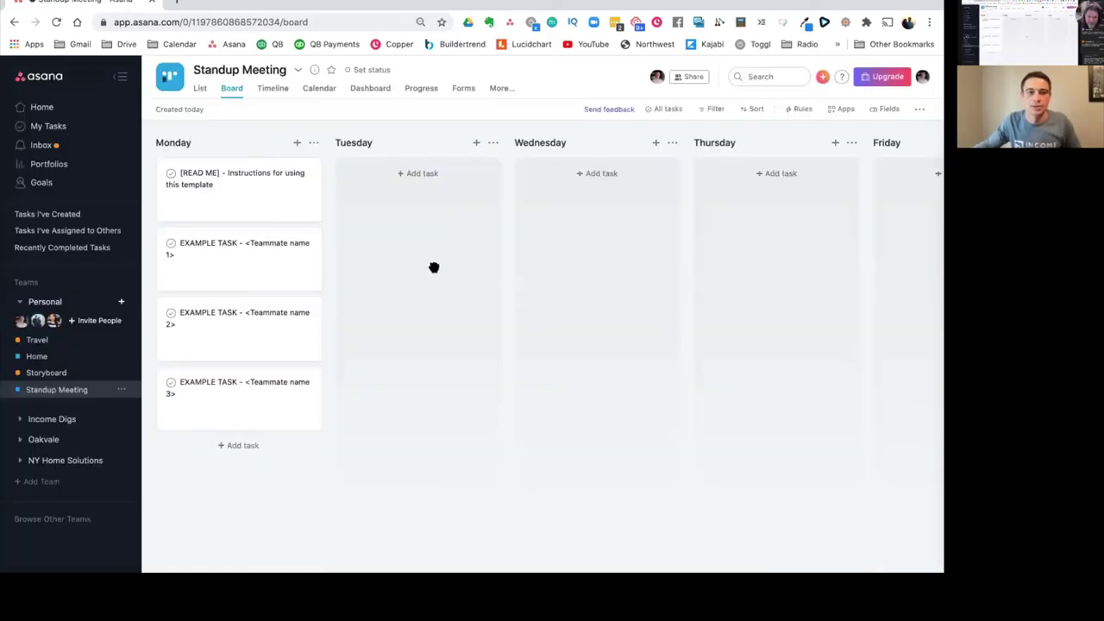
Step: Rename the first two columns MARKETING and ACQUISITIONS
left_click(197, 140)
key("ctrl+a")
type("REC")
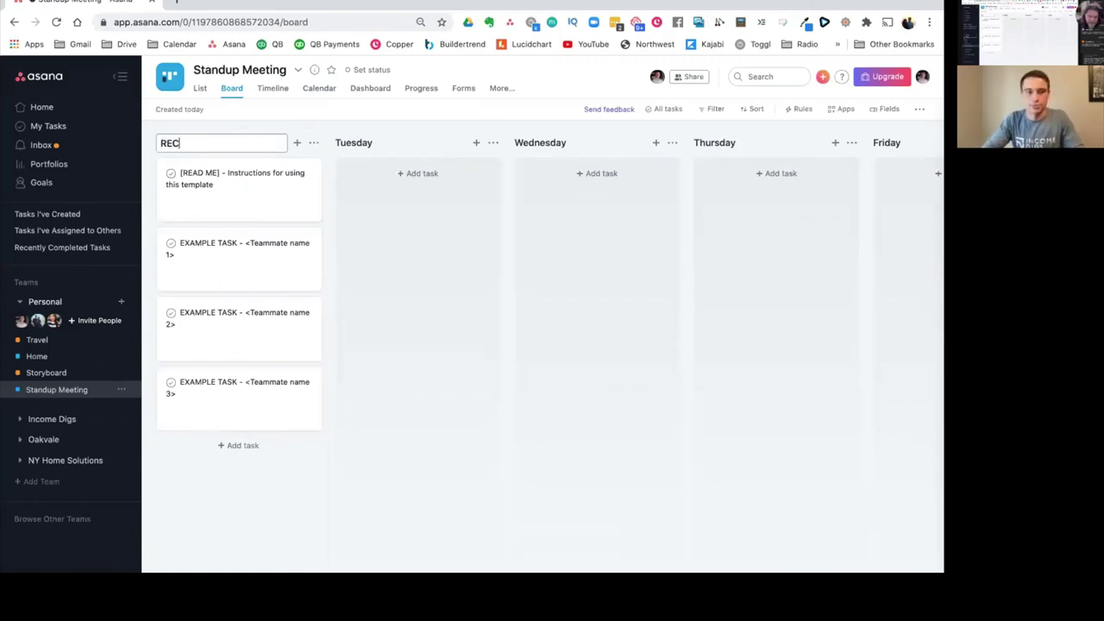
type("RUITMENT")
left_click(246, 141)
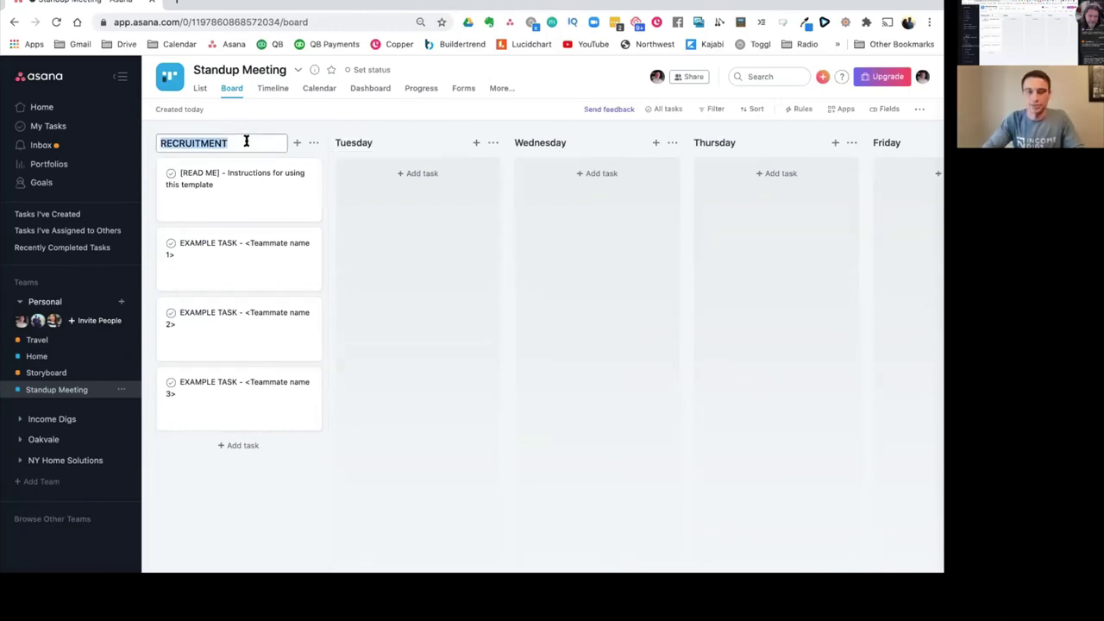
type("ACQUISITIONS")
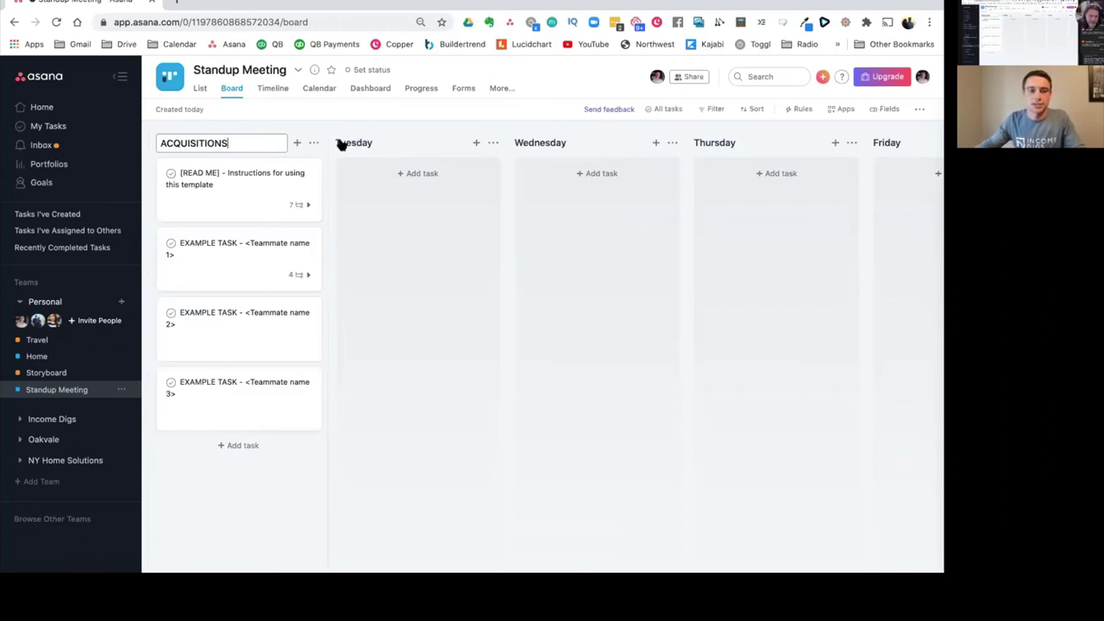
key("super+a")
type("MARKETING")
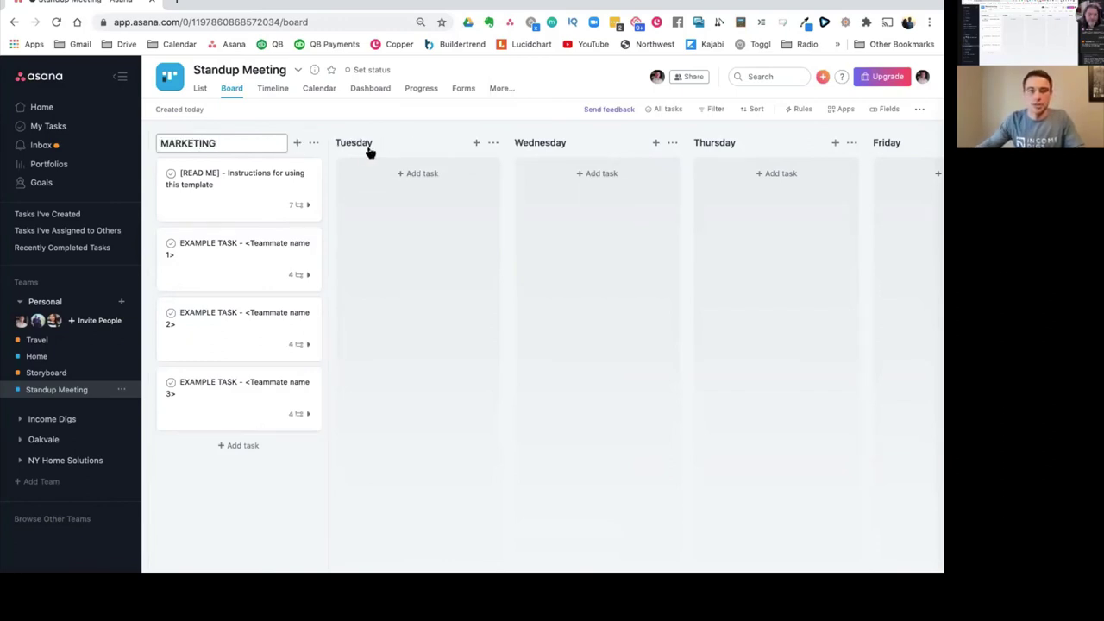
left_click(369, 147)
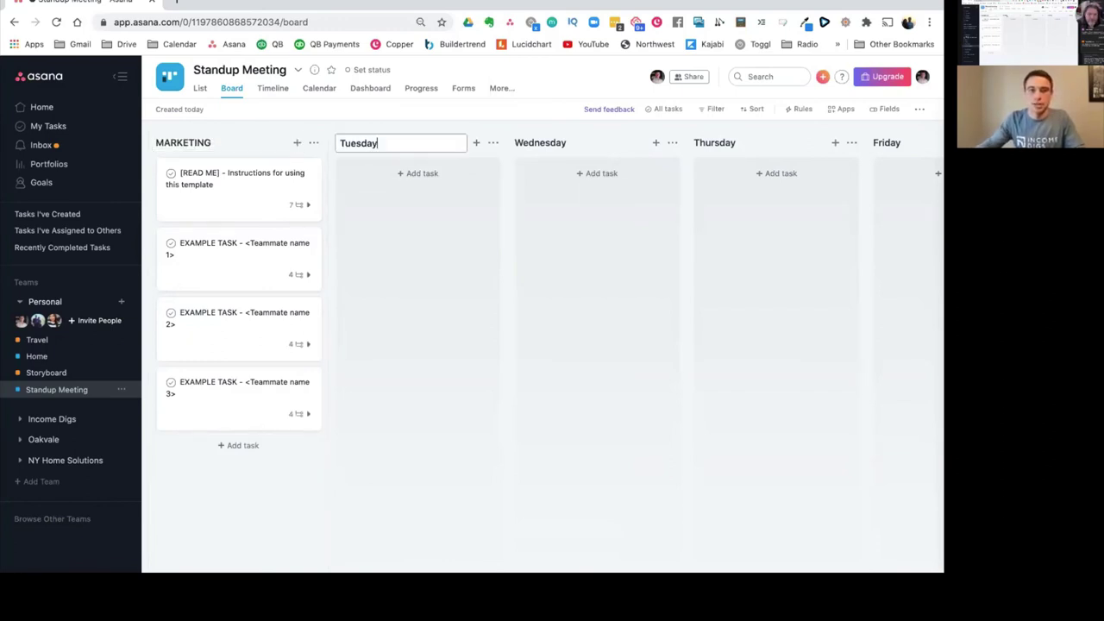
key("super+a")
type("ACQUISITIONS")
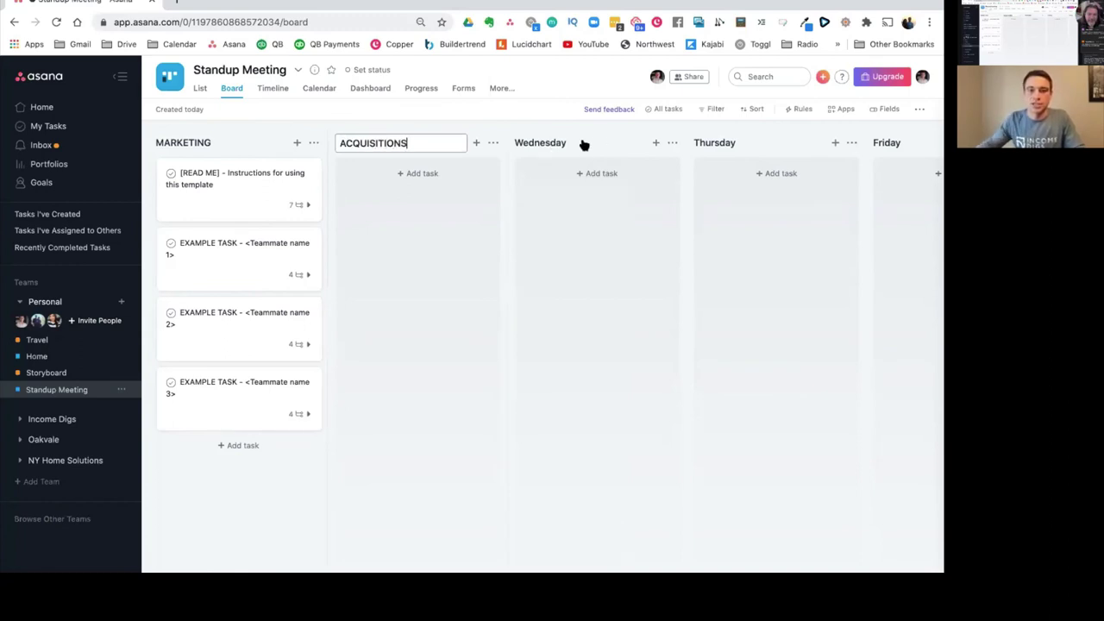
key("Return")
Step: Rename the Wednesday and Thursday columns TRANSACTIONS and HOLD
left_click(580, 143)
key("super+a")
type("TRANSACTIONS")
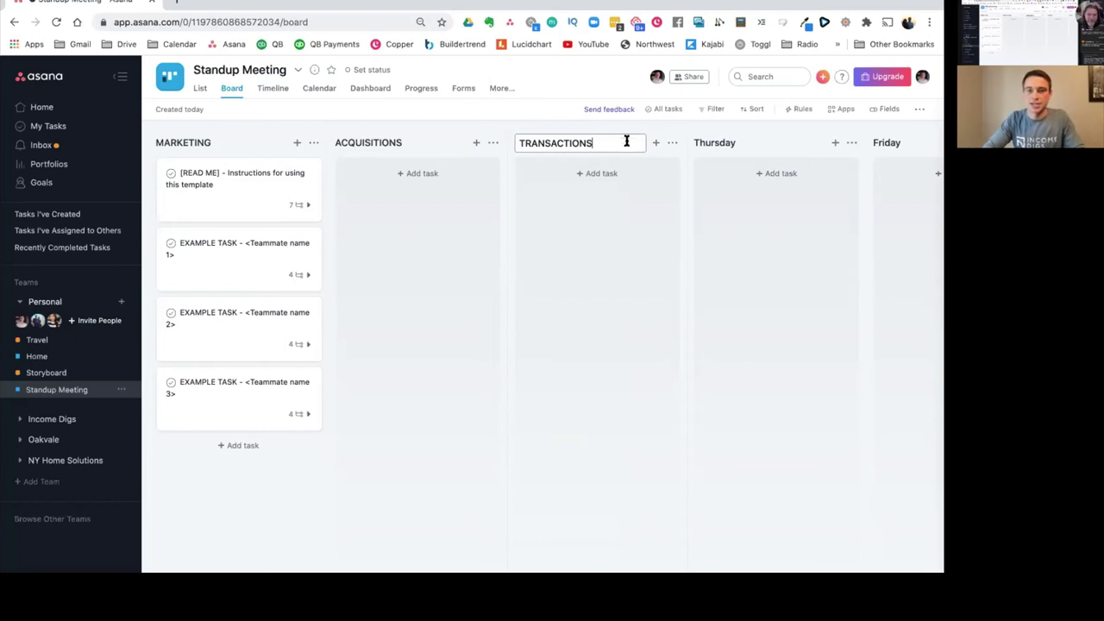
left_click(707, 144)
key("super+a")
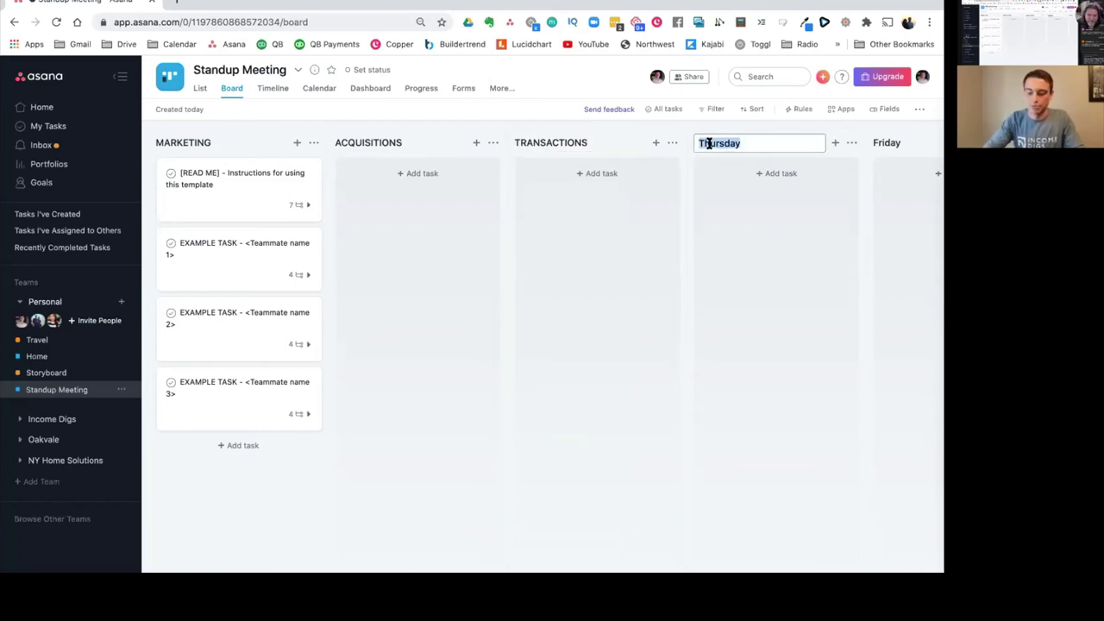
type("SUST")
key("super+a")
key("Right")
key("BackSpace")
key("BackSpace")
key("BackSpace")
key("BackSpace")
type("HOLD")
Step: Delete the Friday column and open the [READ ME] instructions task
scroll(908, 153, "right", 2)
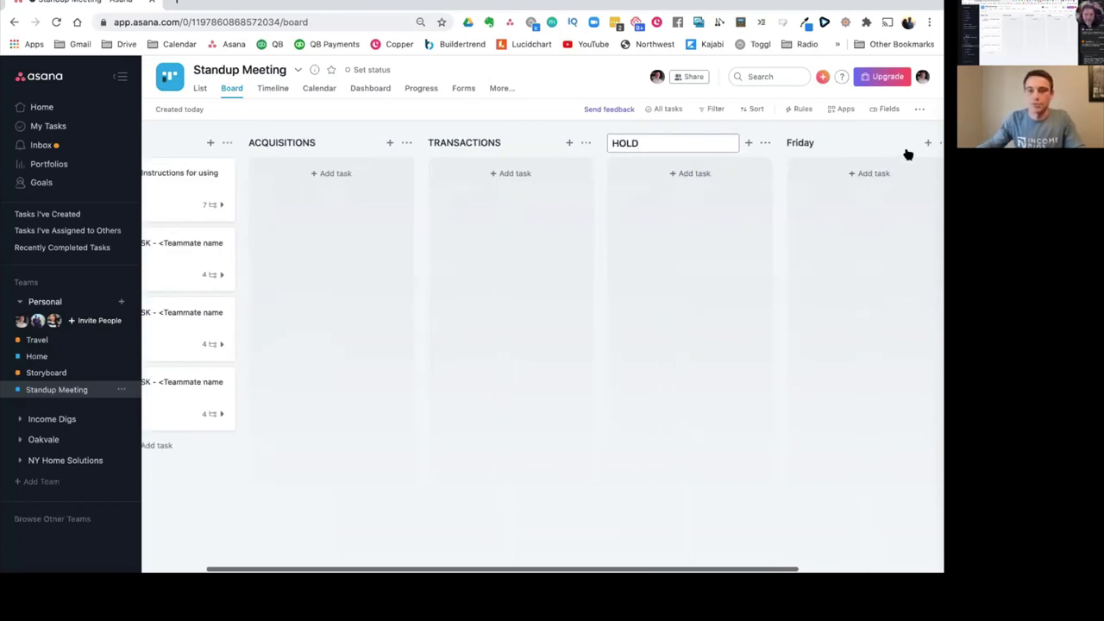
scroll(927, 153, "right", 2)
left_click(868, 144)
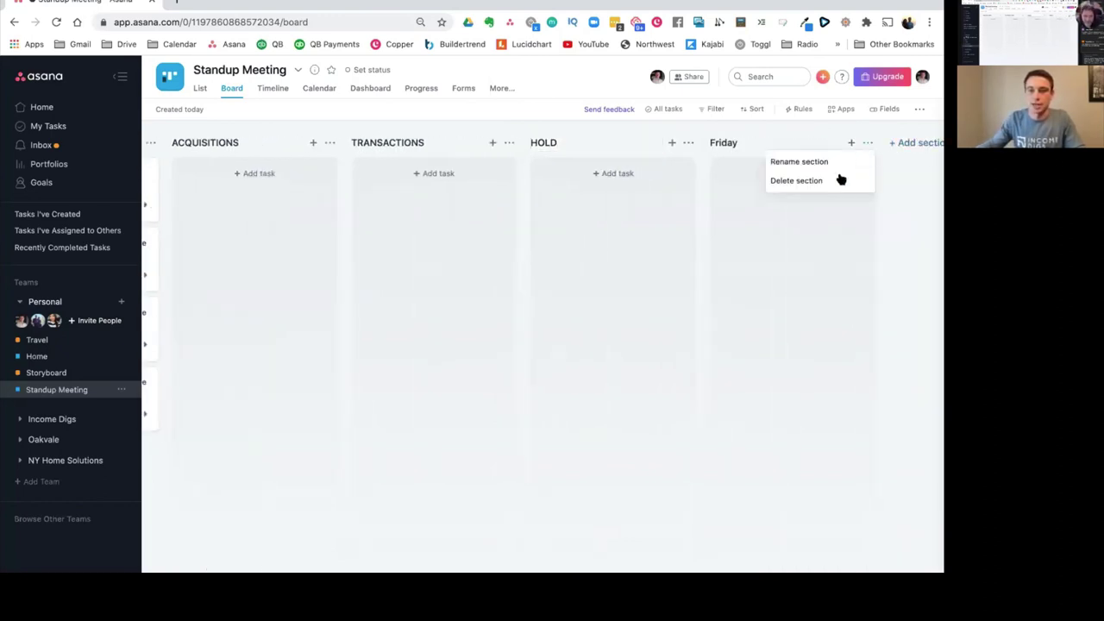
left_click(838, 180)
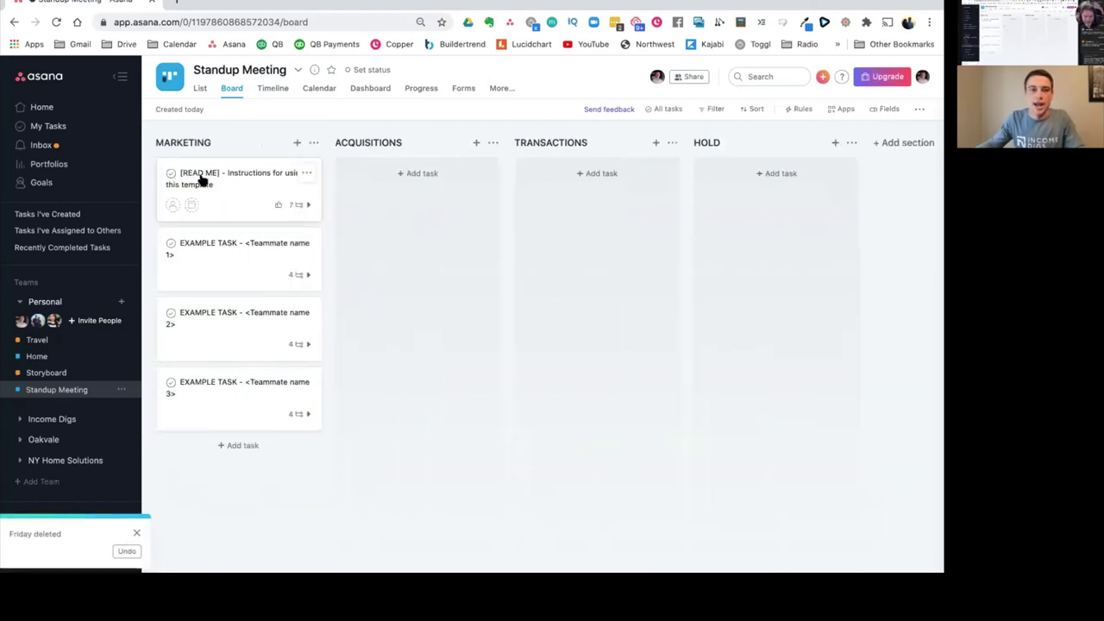
left_click(260, 184)
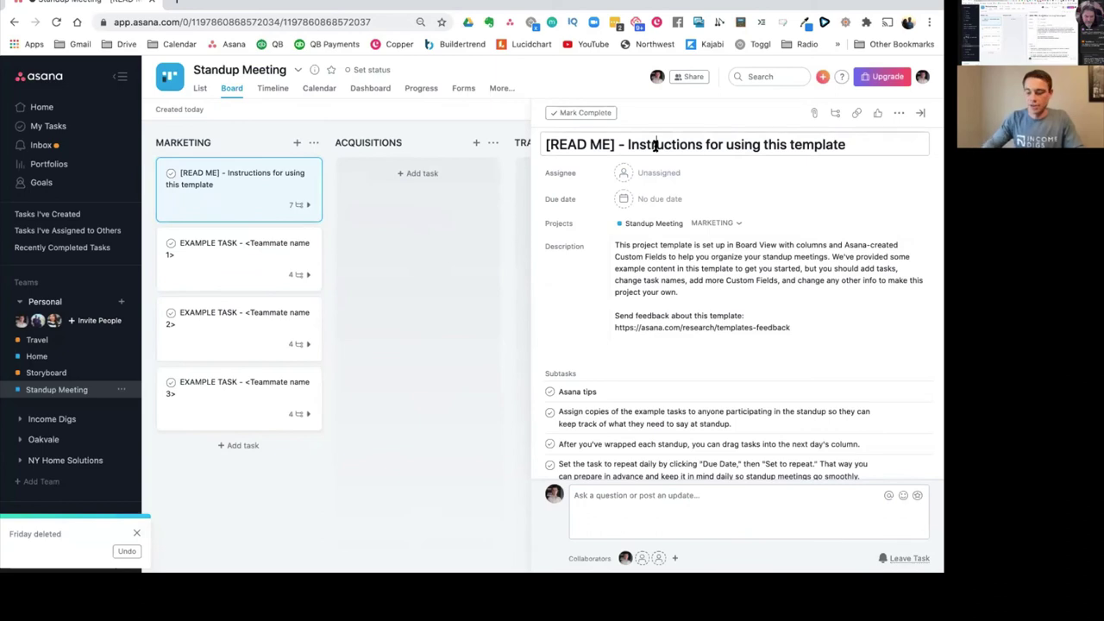
Step: Retitle the READ ME task 'List Building' and clear its description
triple_click(656, 145)
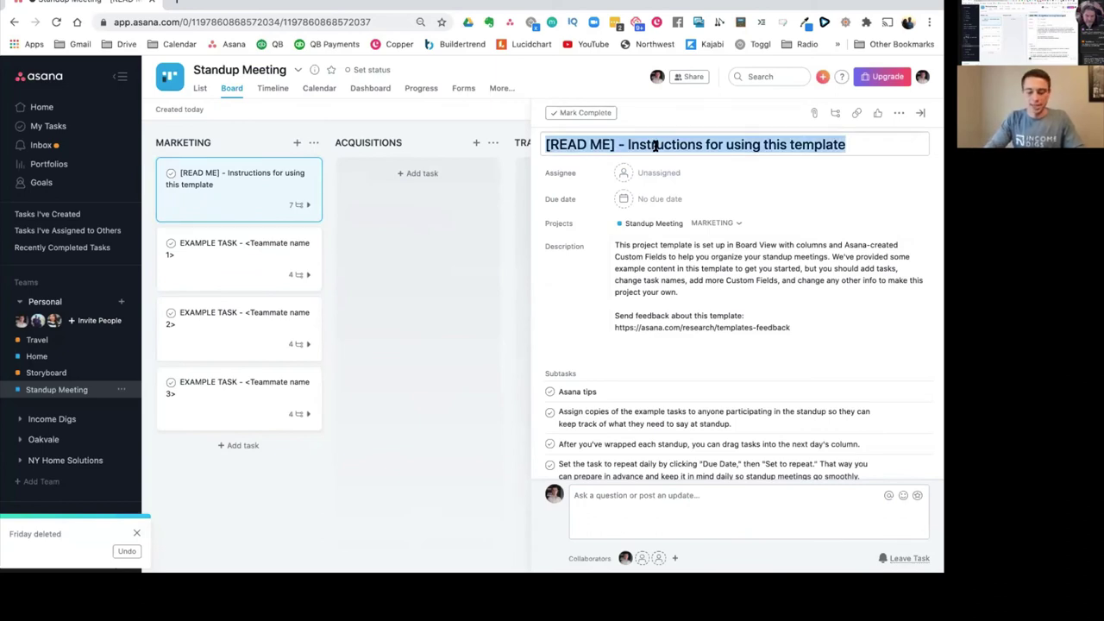
type("List Building")
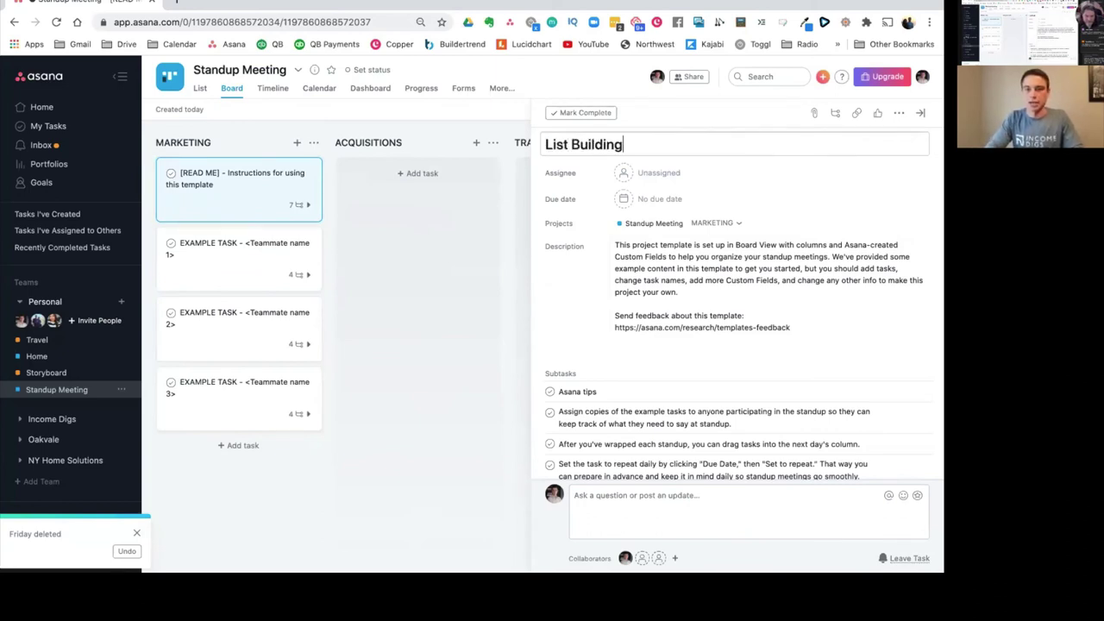
left_click(734, 263)
key("ctrl+a")
key("BackSpace")
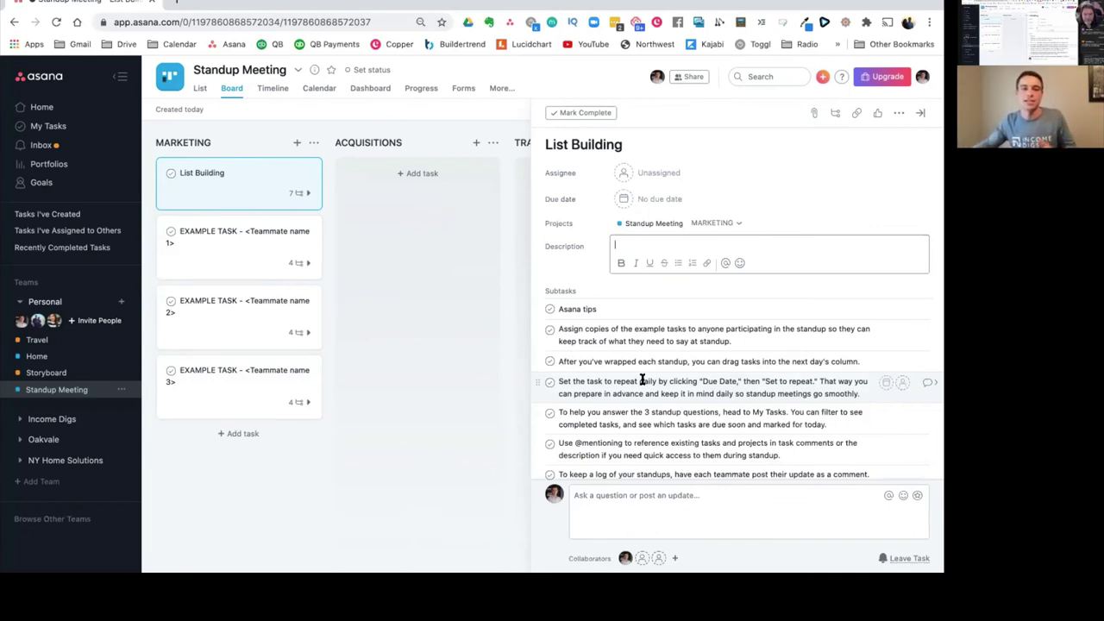
Step: Retitle EXAMPLE TASK 1 as 'Lead Follow Up' and return to the board
left_click(213, 233)
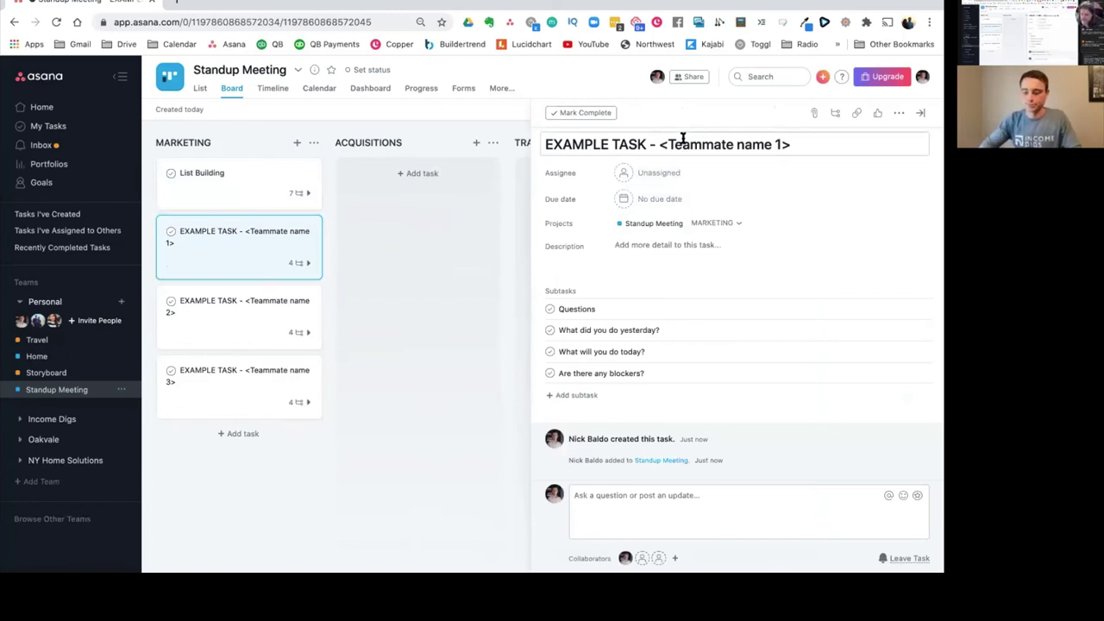
triple_click(682, 144)
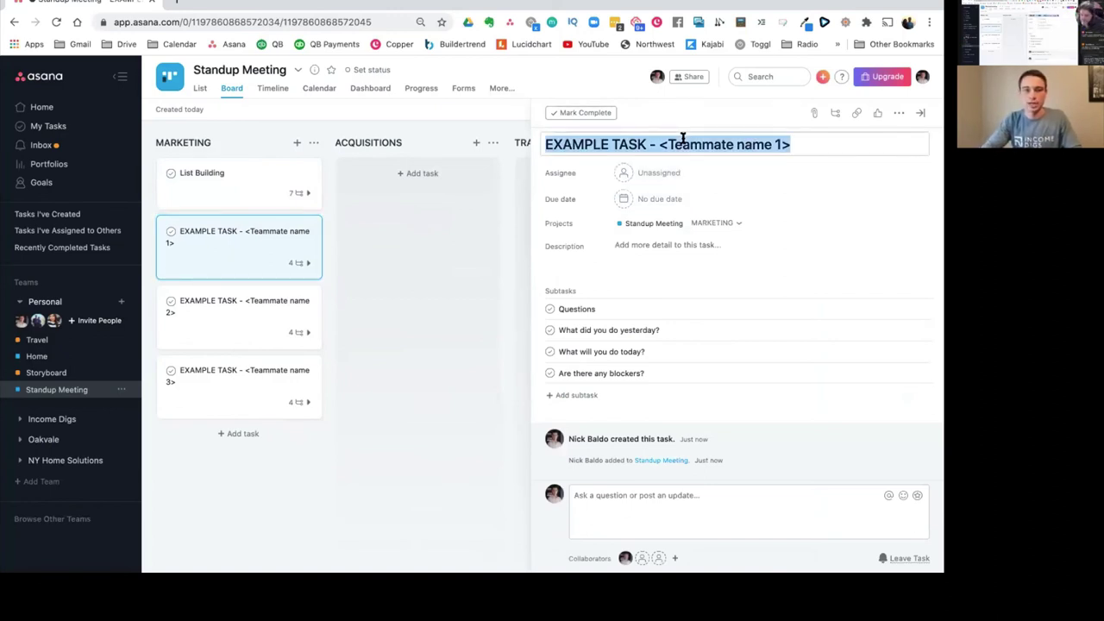
type("L")
key("BackSpace")
type("L")
key("BackSpace")
type("Lead Foloow")
key("BackSpace")
key("BackSpace")
key("BackSpace")
type("low Up")
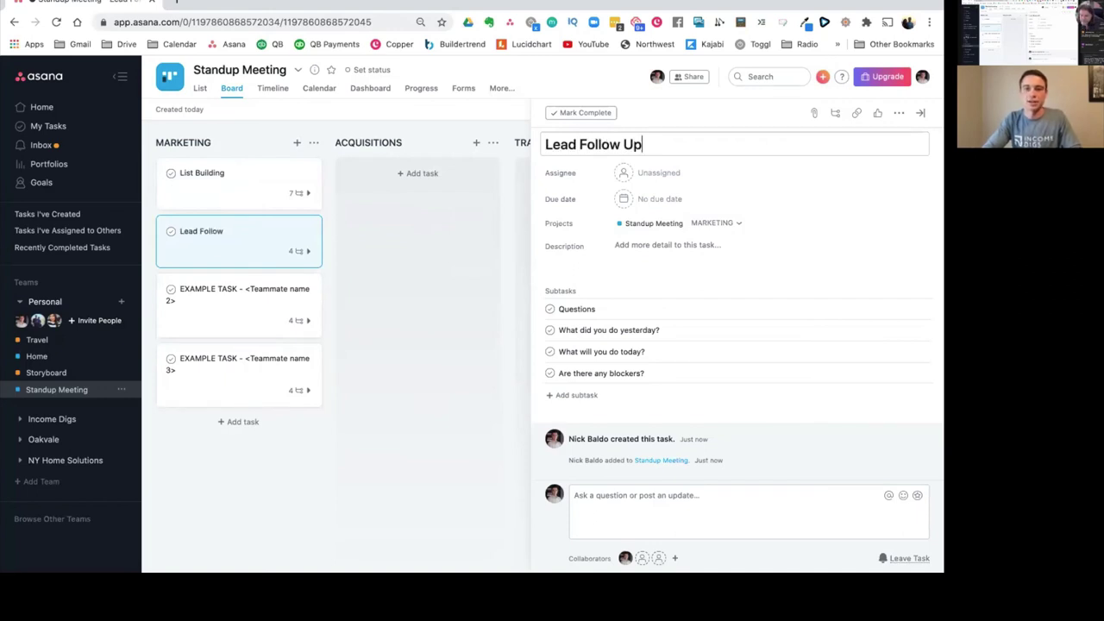
left_click(420, 278)
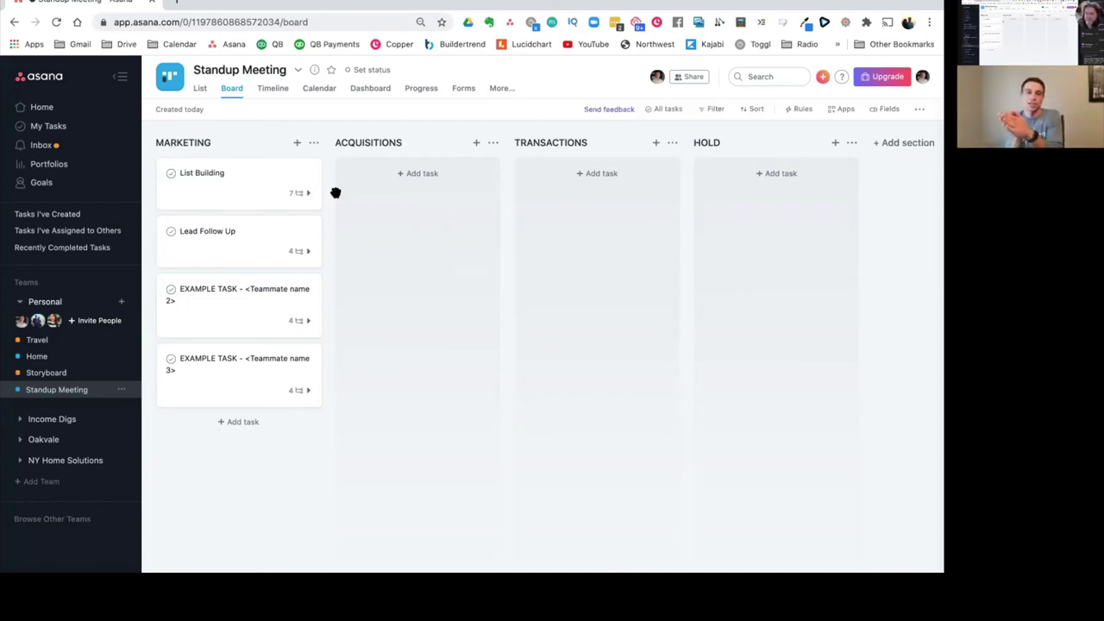
Step: Open and close the List Building task, then show the Standup Meeting project's options menu
left_click(198, 173)
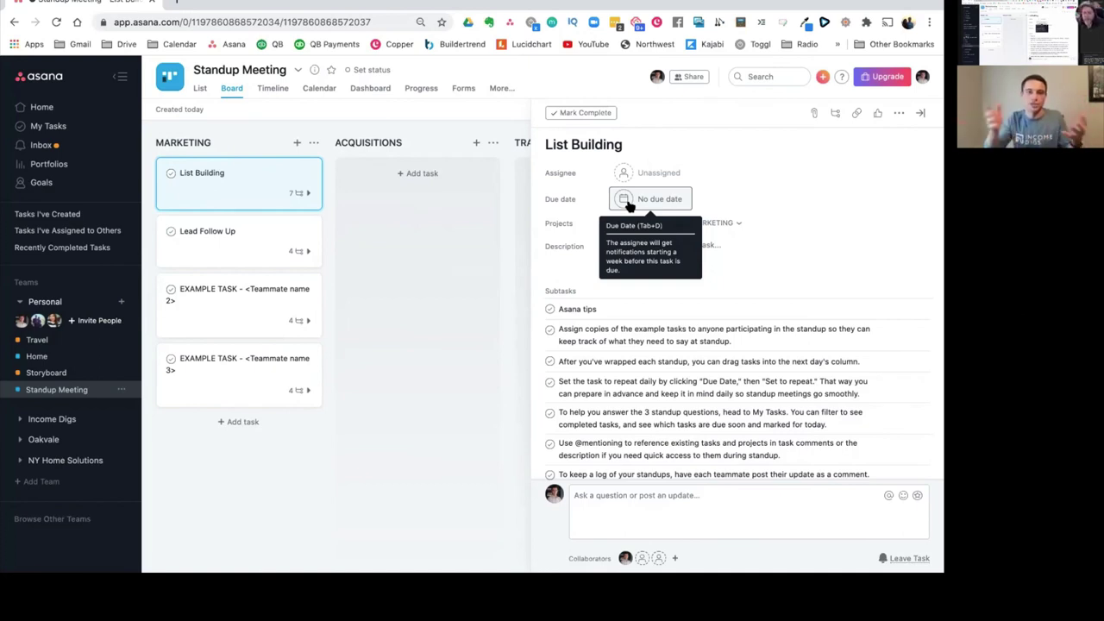
left_click(923, 114)
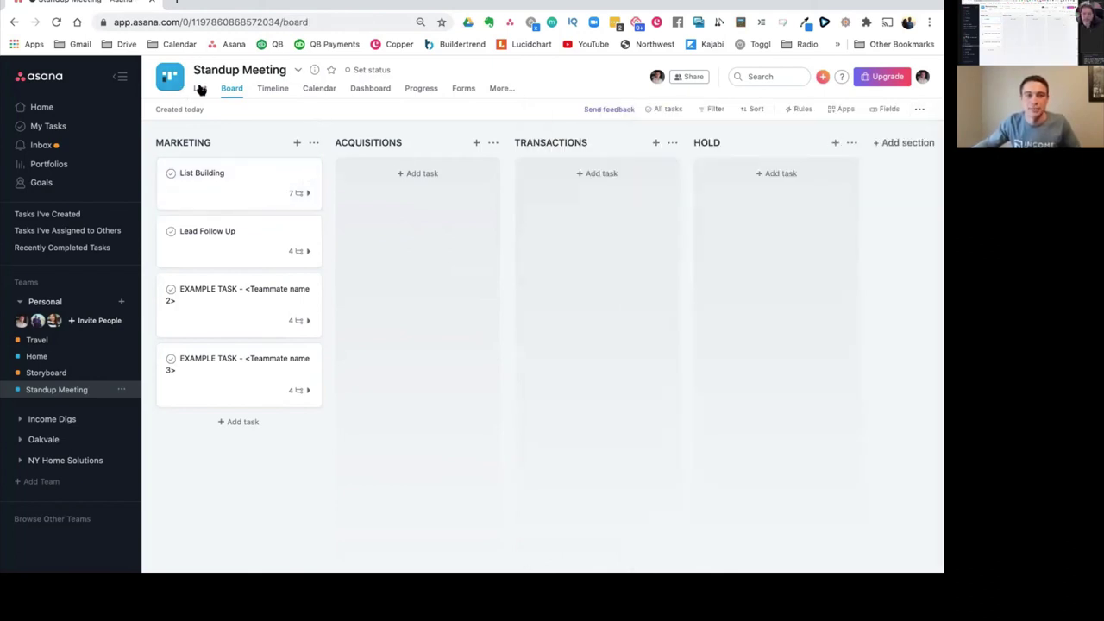
left_click(298, 71)
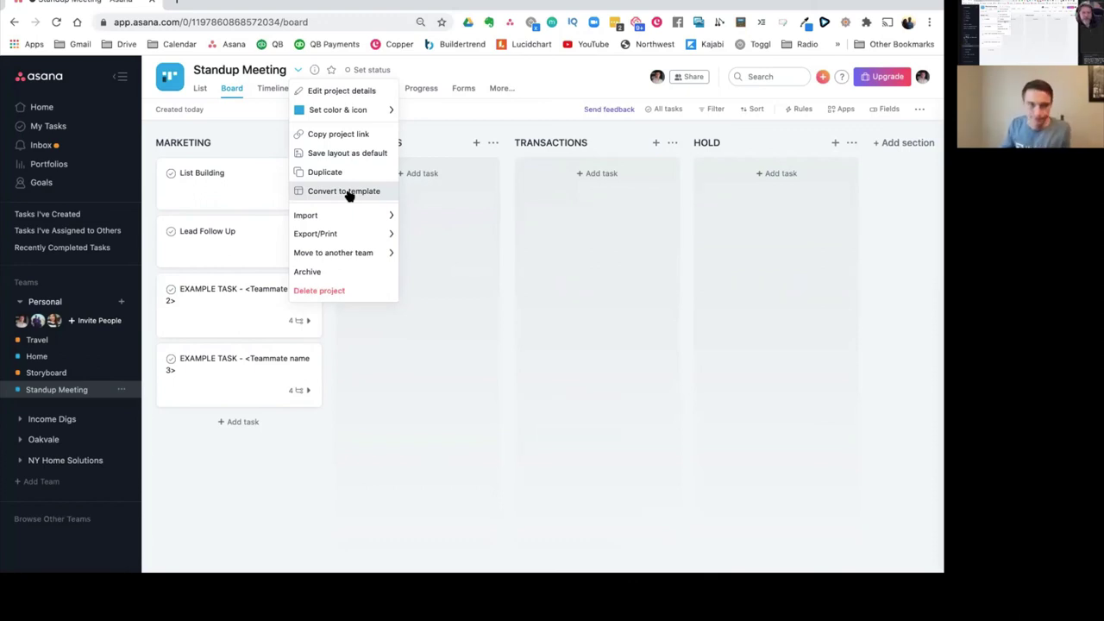
Step: Dismiss the project options menu to return to the Standup Meeting board
left_click(251, 127)
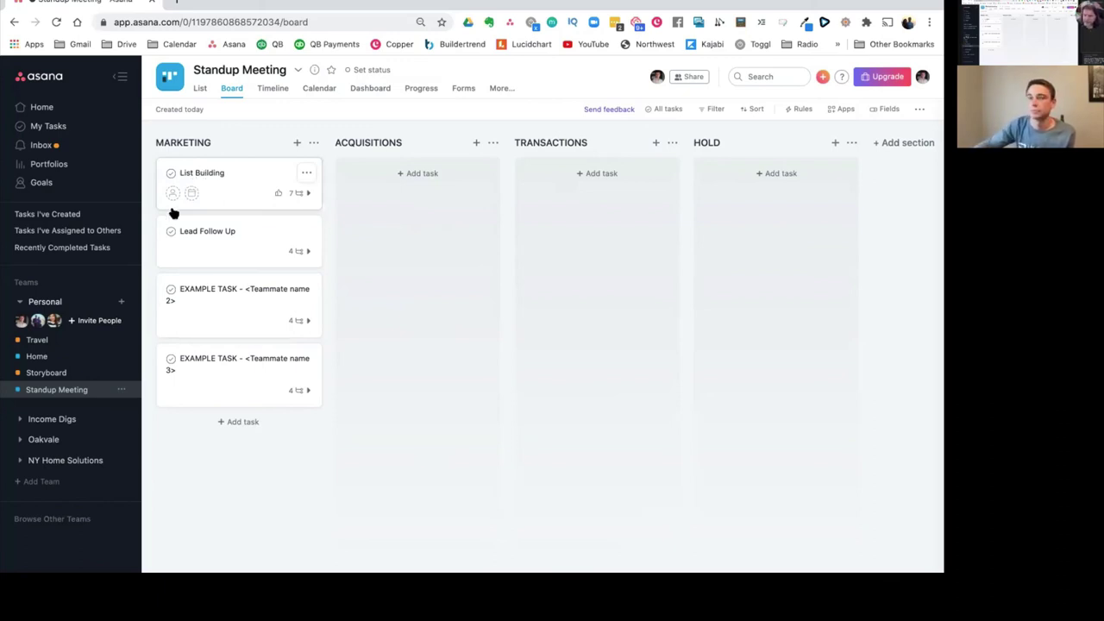
Step: Return to the My Tasks list and collapse the Personal team's projects
left_click(54, 129)
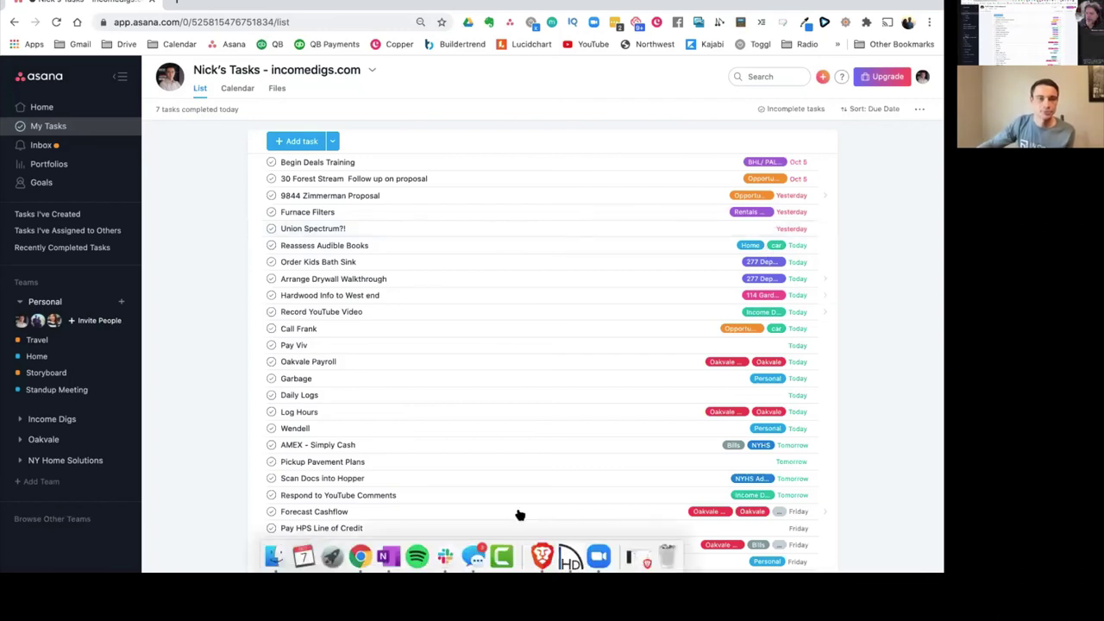
left_click(21, 302)
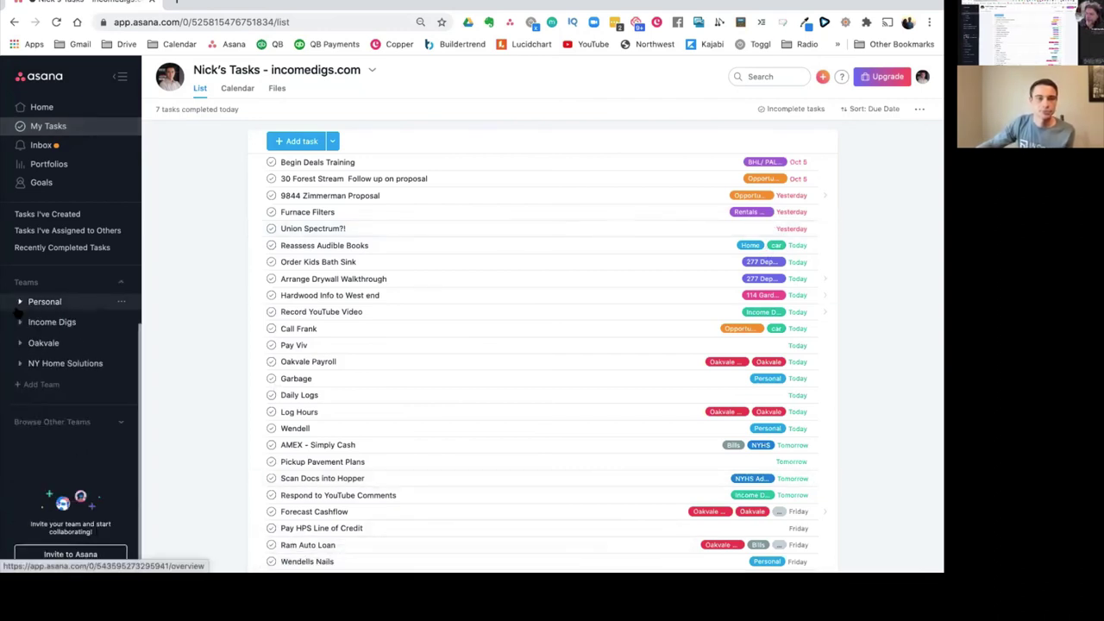